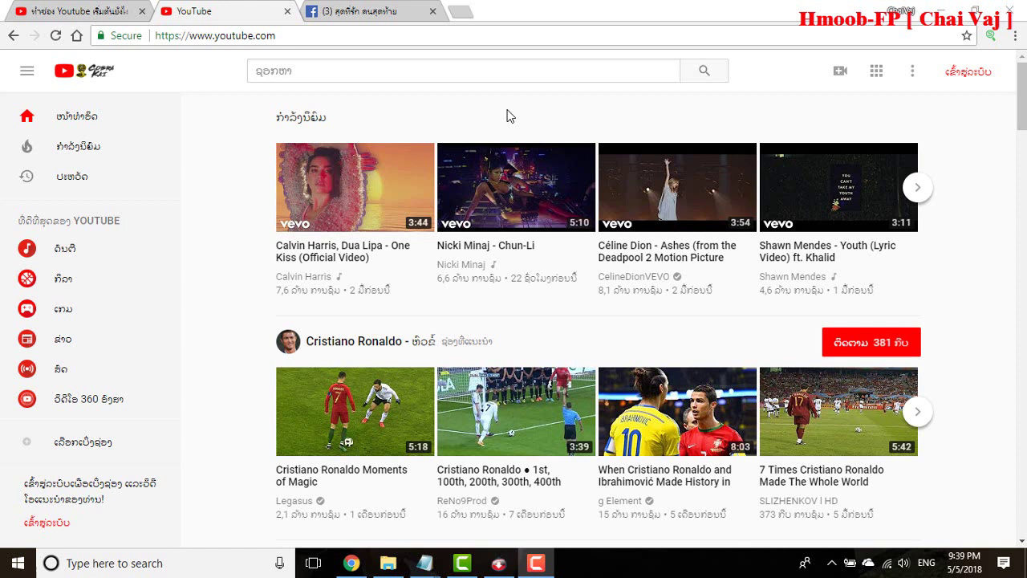
click(333, 51)
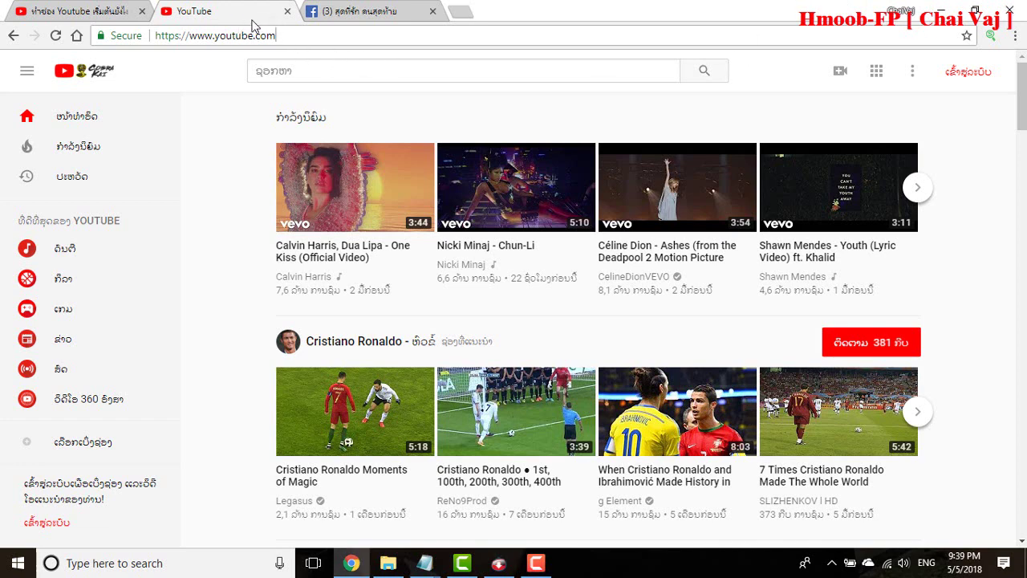
key(ctrl+1)
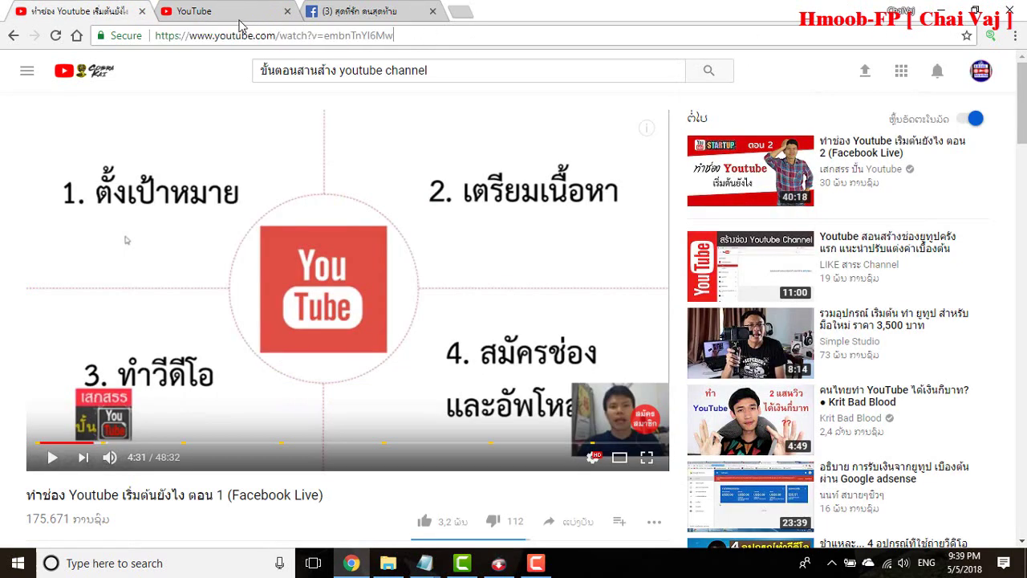
click(228, 17)
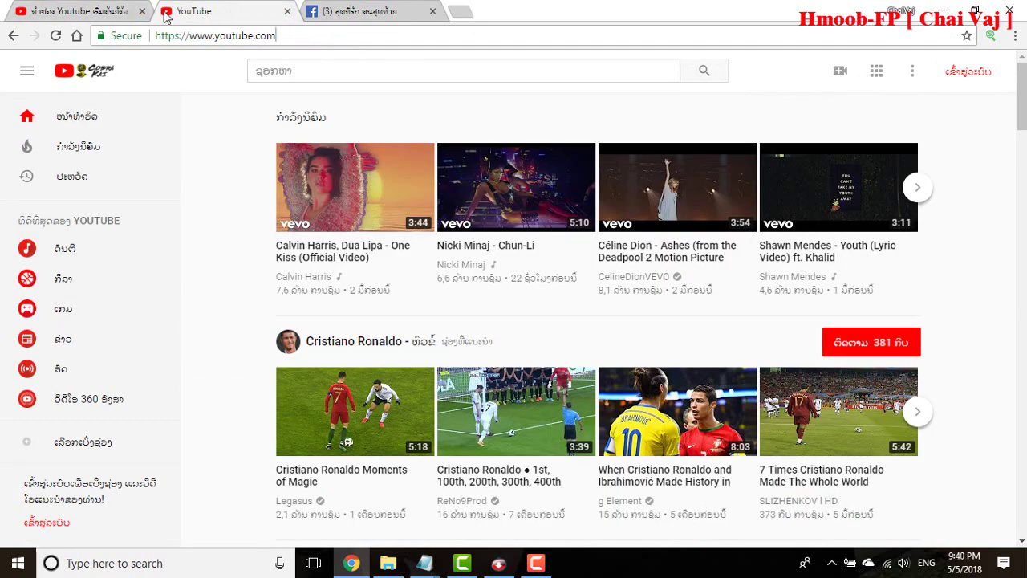
click(109, 8)
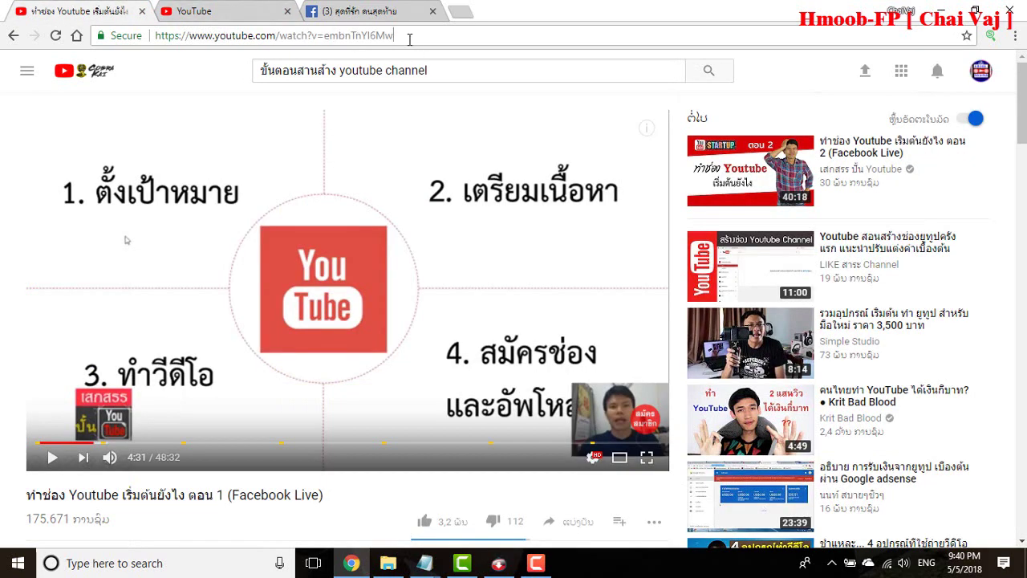
drag(410, 40, 33, 70)
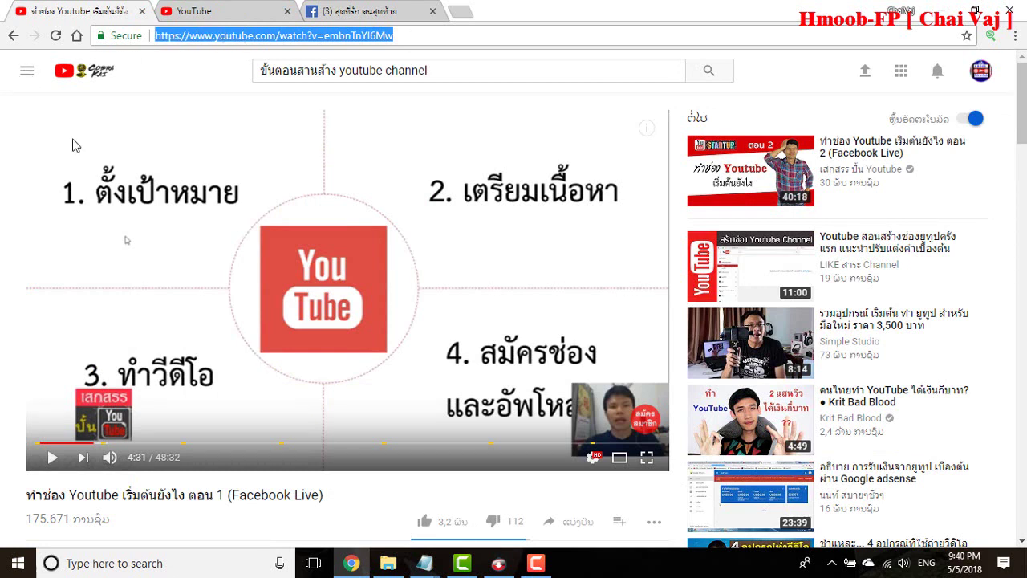
text(www)
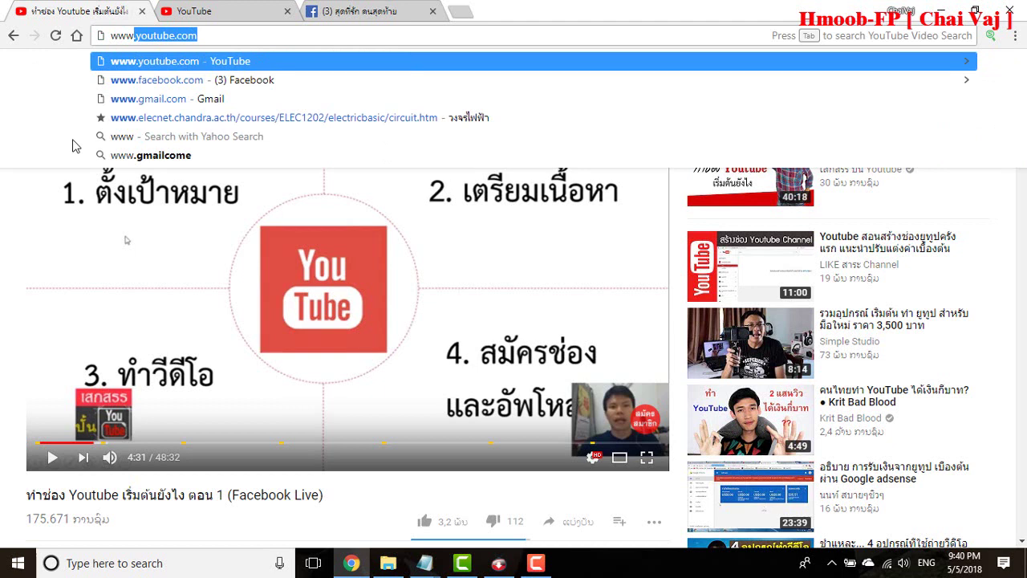
text(.)
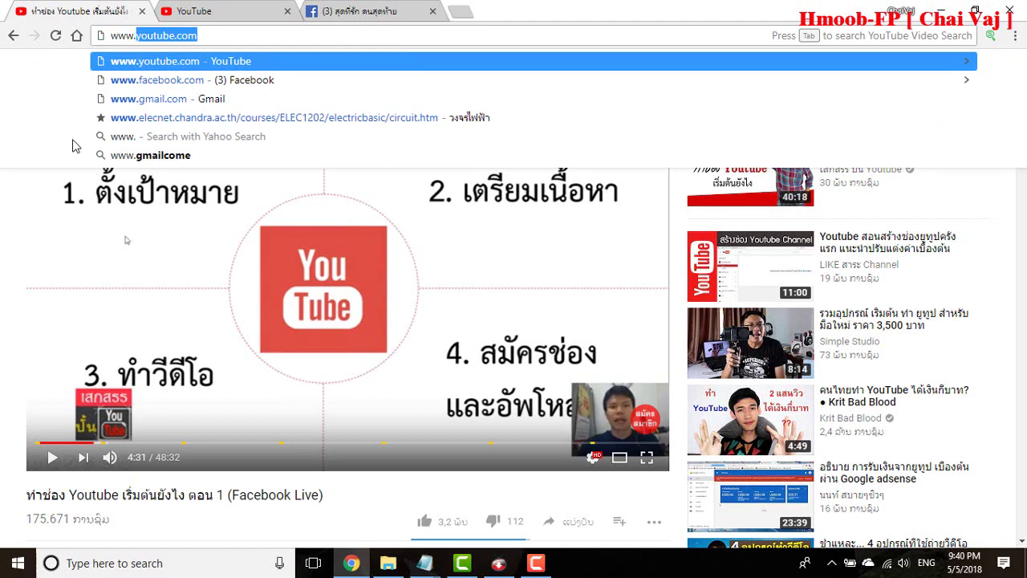
text(gm)
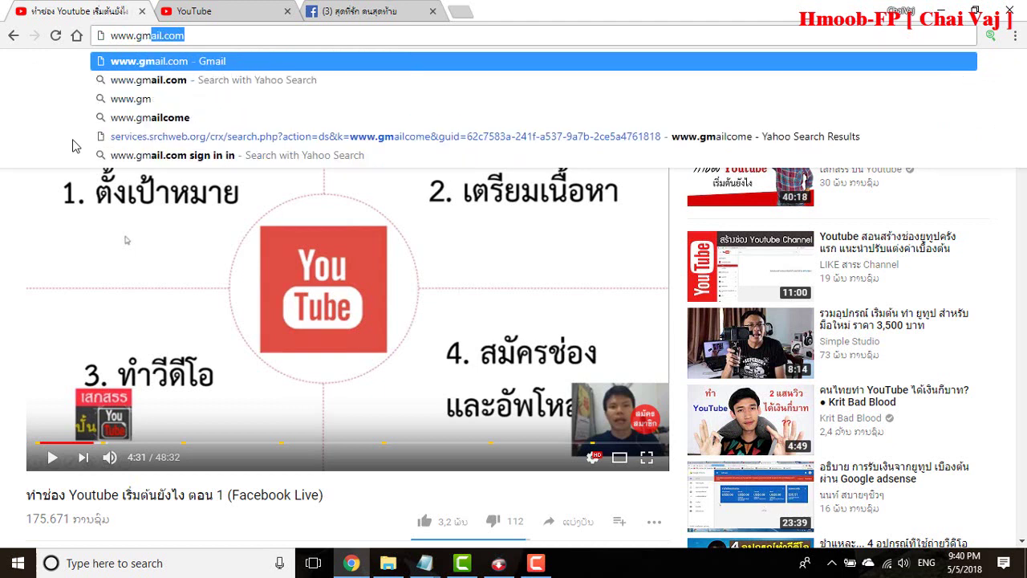
key(Return)
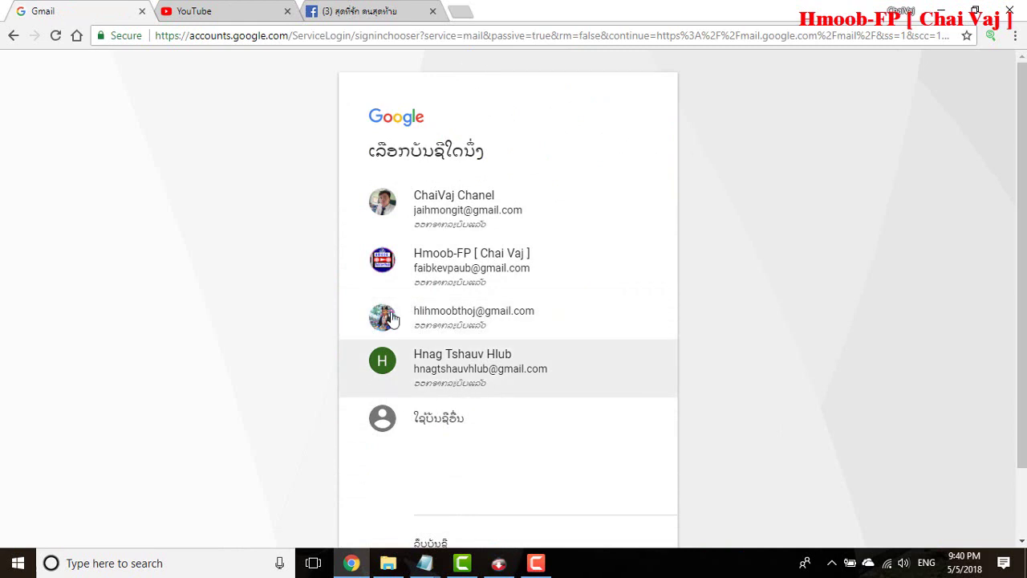
- Choose 'Use another account' and open the Create account form
click(453, 422)
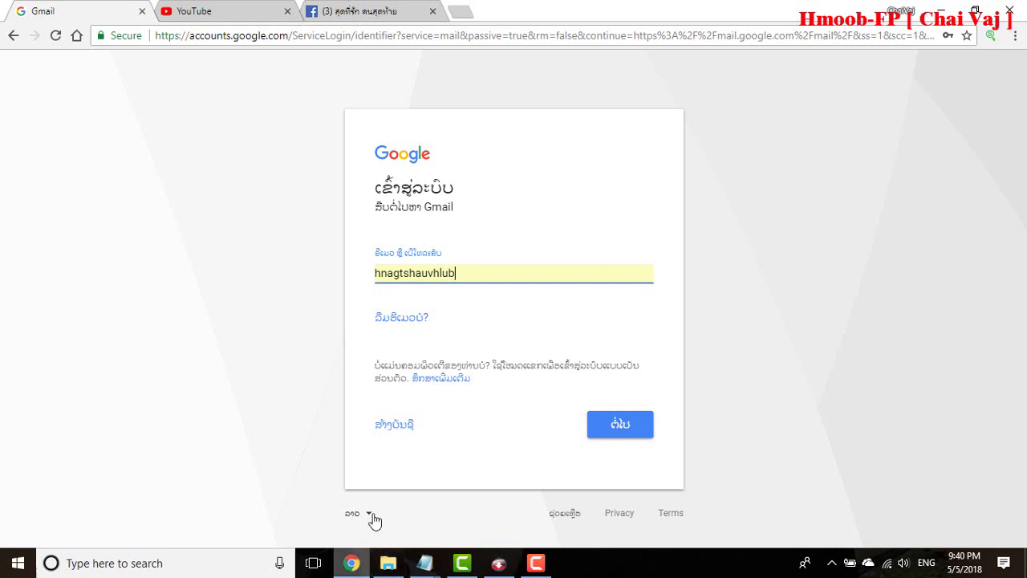
click(398, 426)
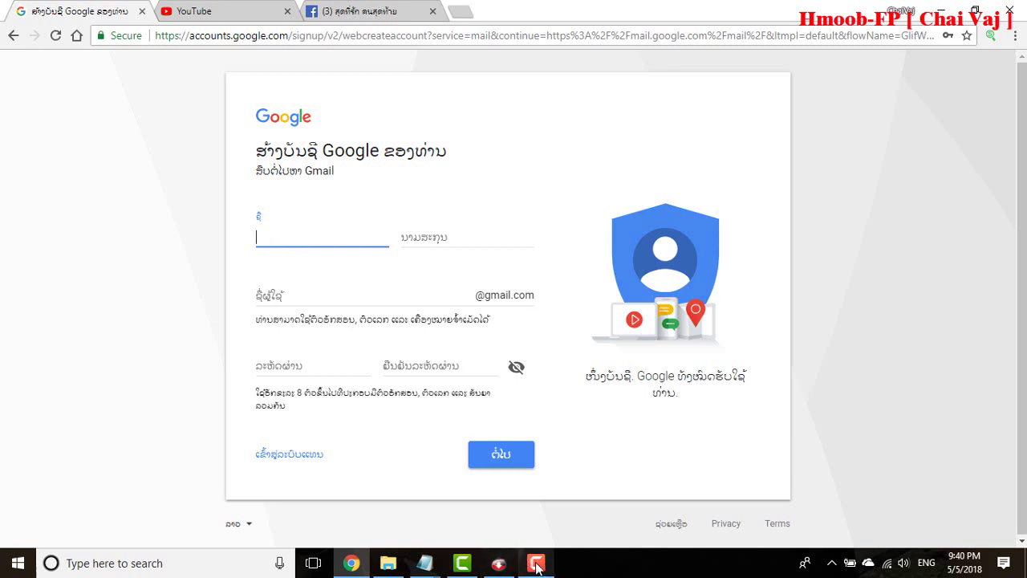
- Enter the new account's first name, last name and desired username
mouse_move(535, 564)
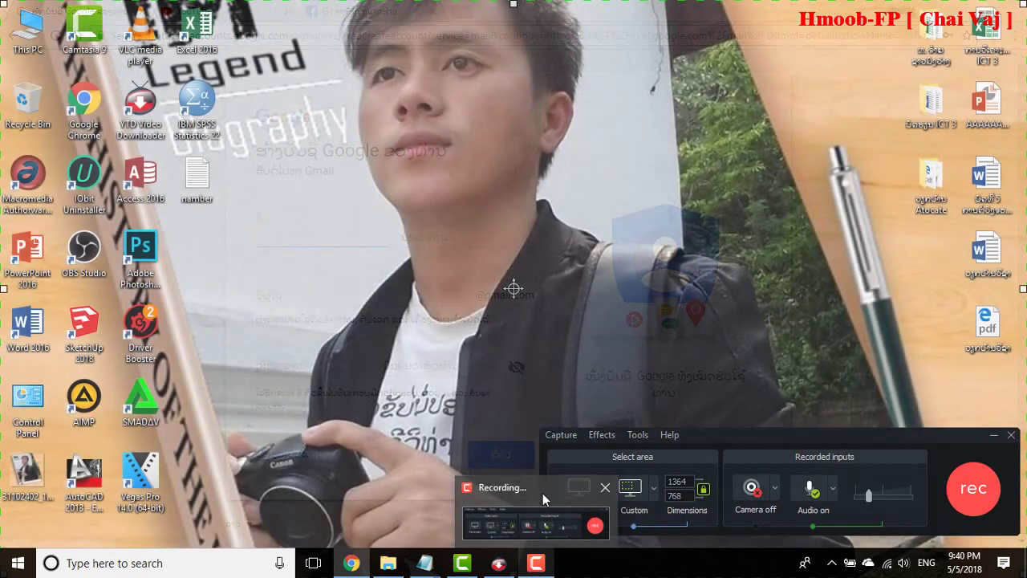
click(542, 493)
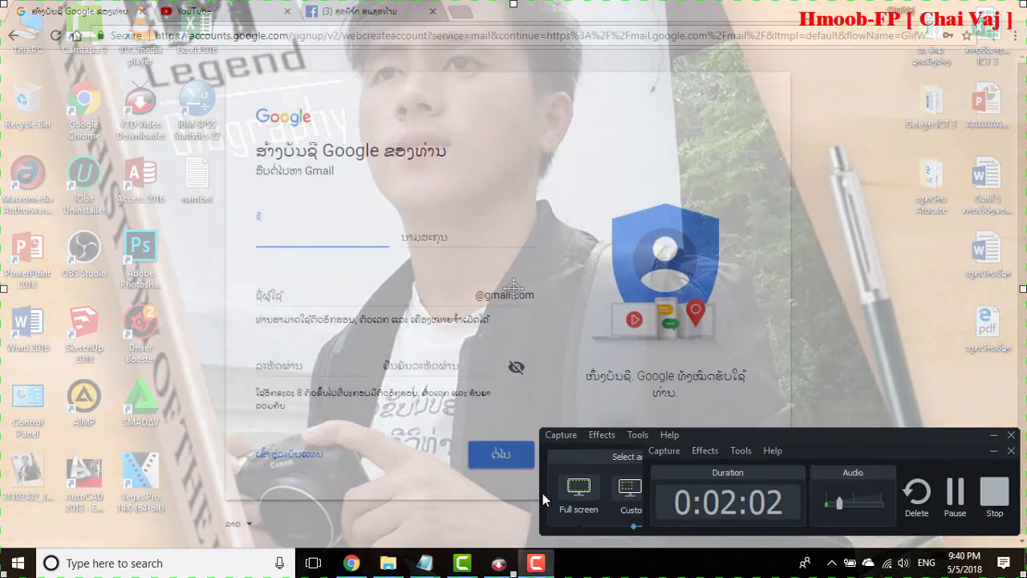
click(993, 450)
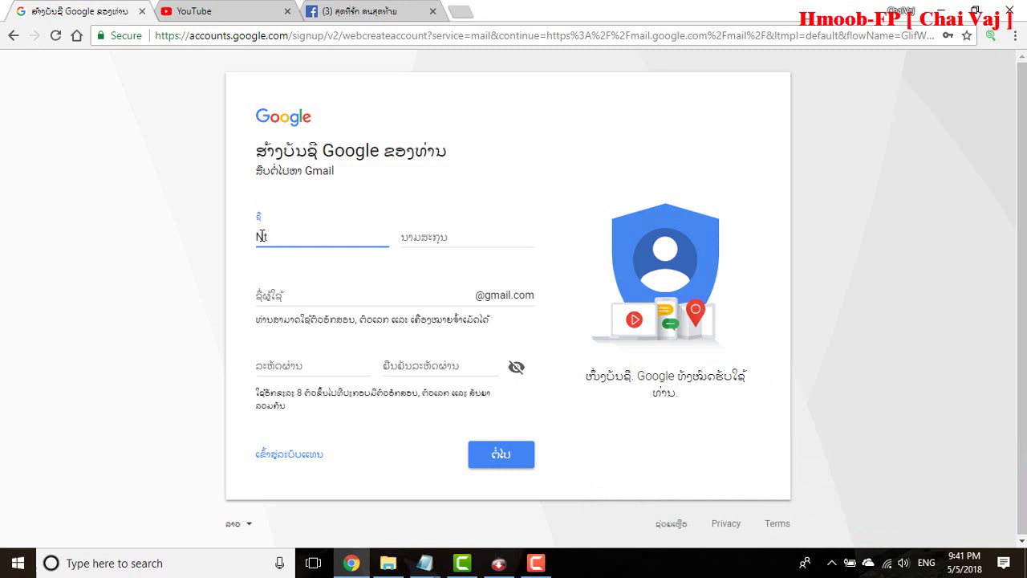
key(Tab)
click(379, 294)
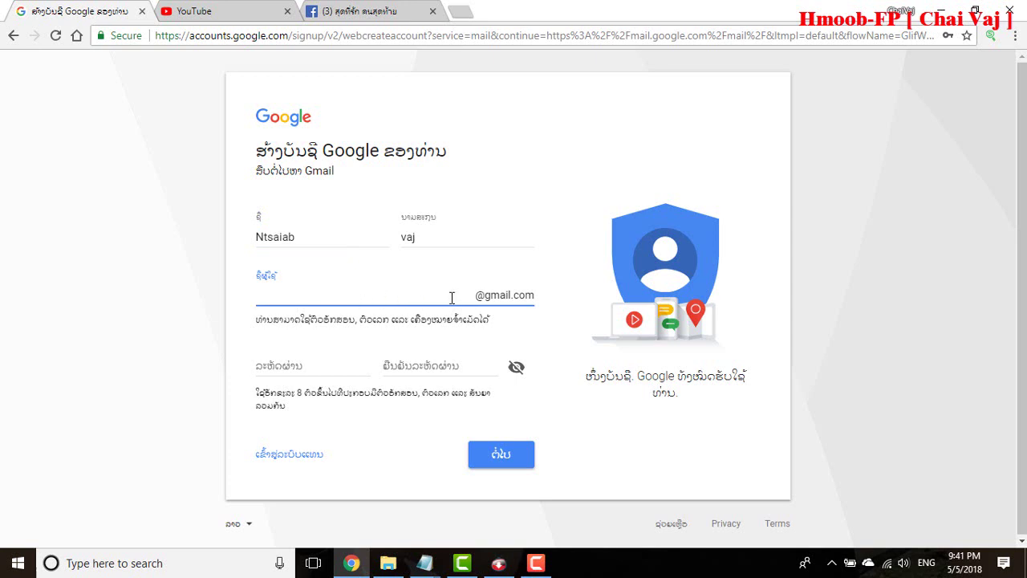
- Enter and confirm the account password, then submit the sign-up details
click(324, 367)
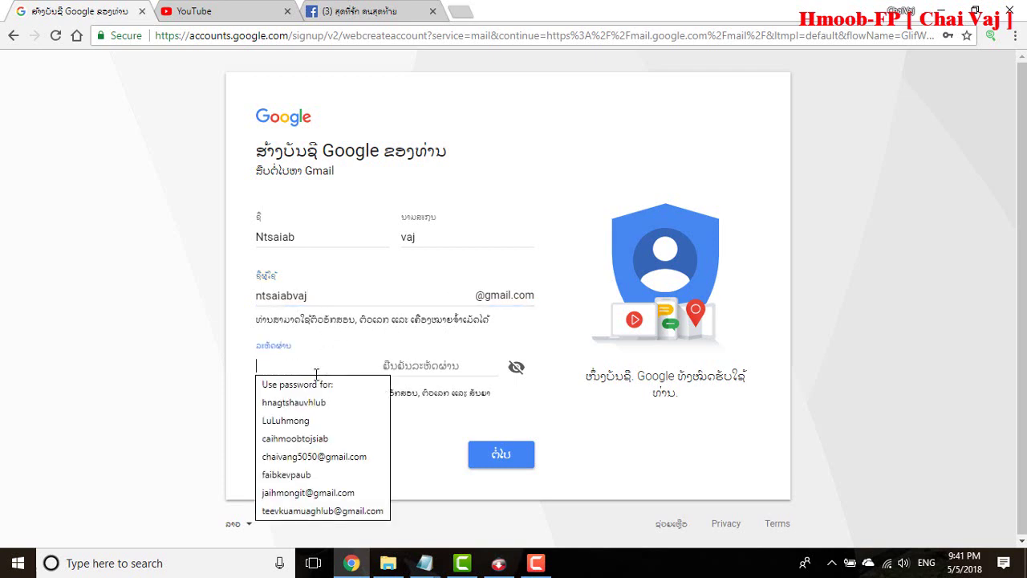
text(***)
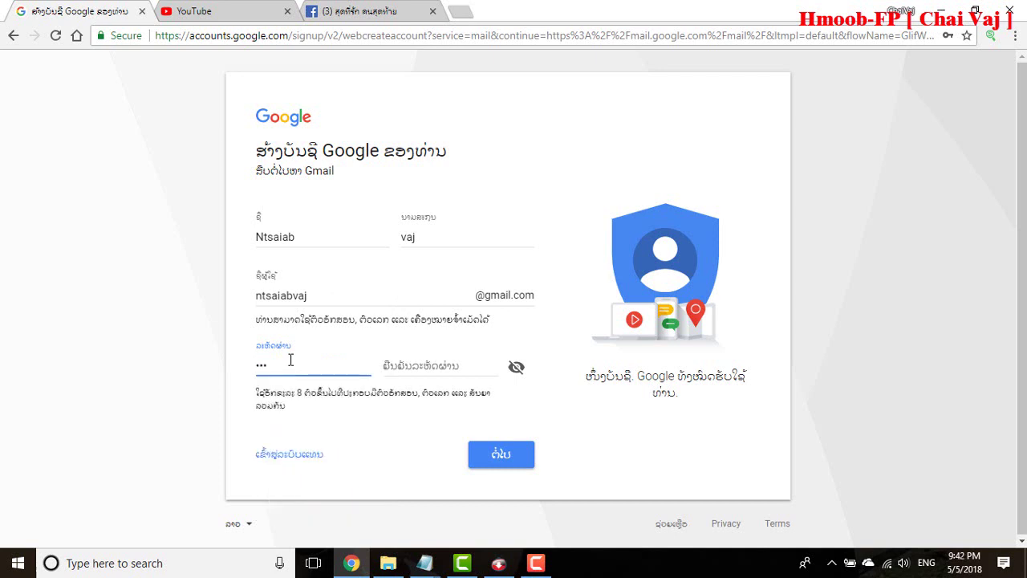
key(BackSpace)
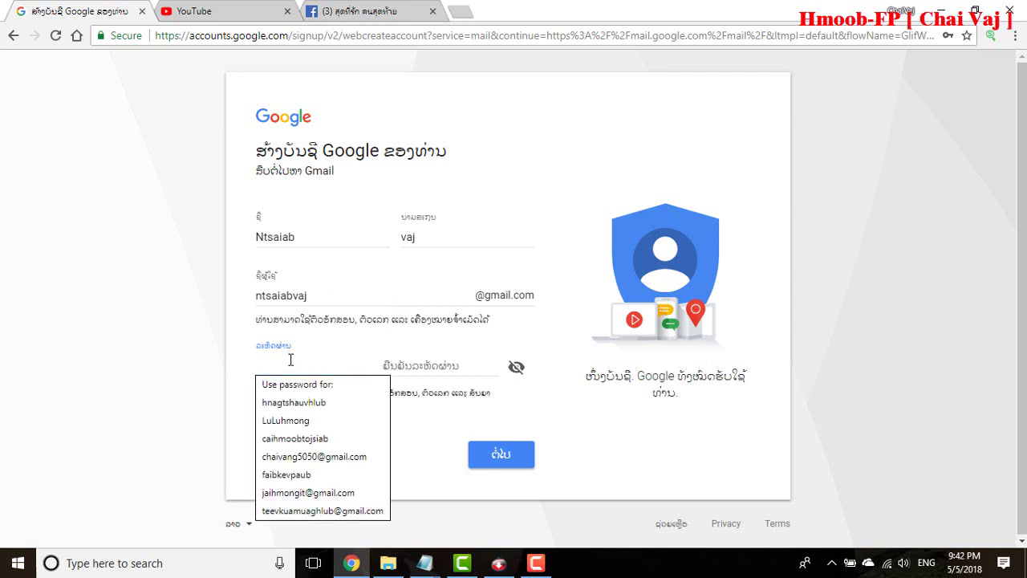
text(*)
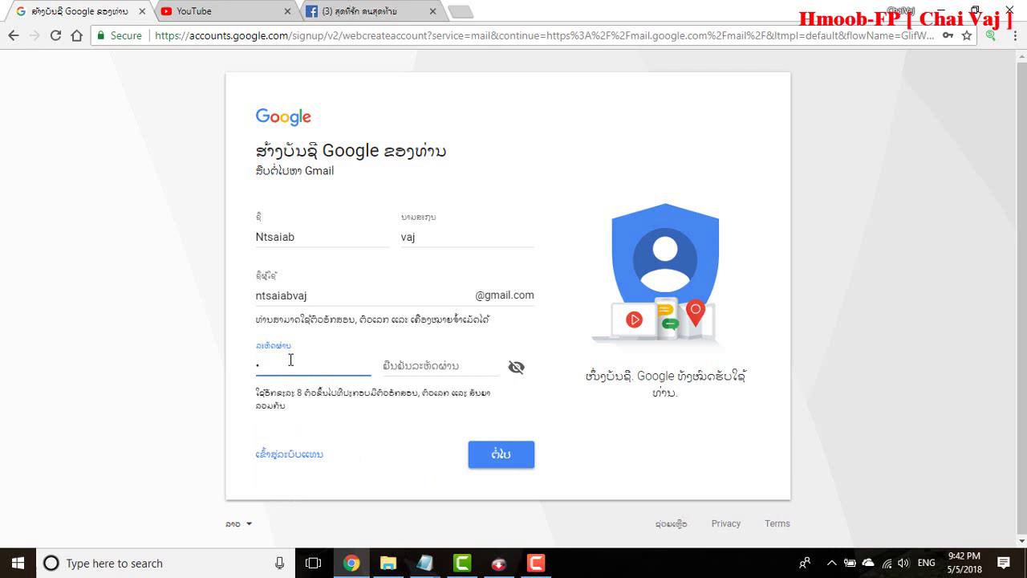
text(********)
click(403, 368)
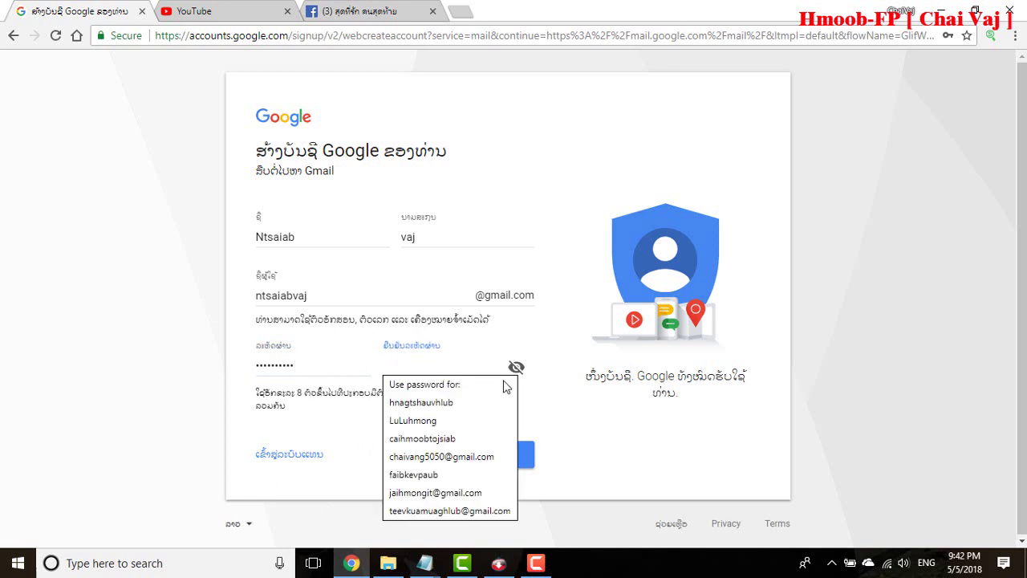
text(***)
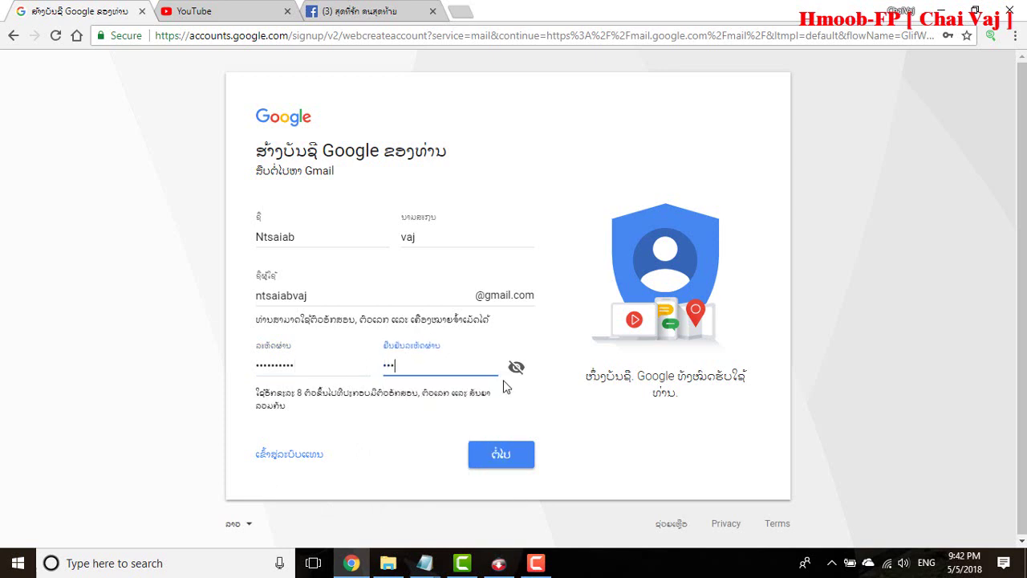
text(*******)
click(501, 455)
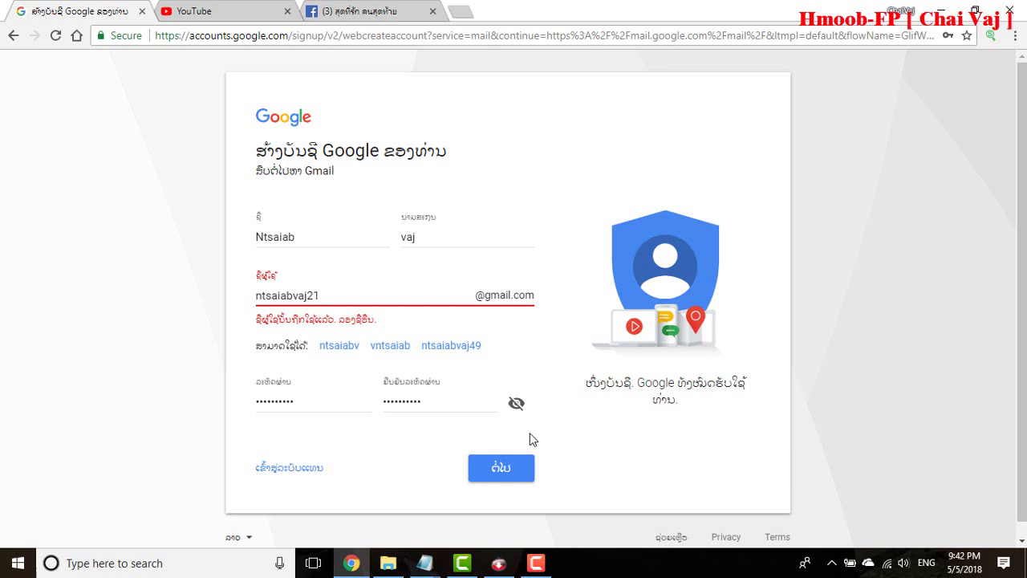
- Resubmit with the digit-appended username, paste a phone number and request the verification code
click(503, 469)
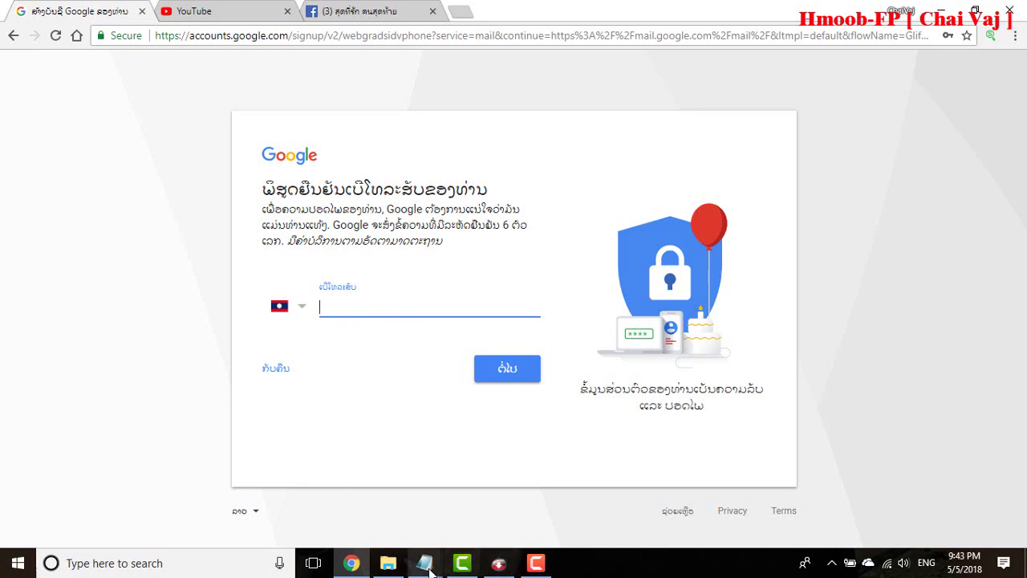
right_click(332, 308)
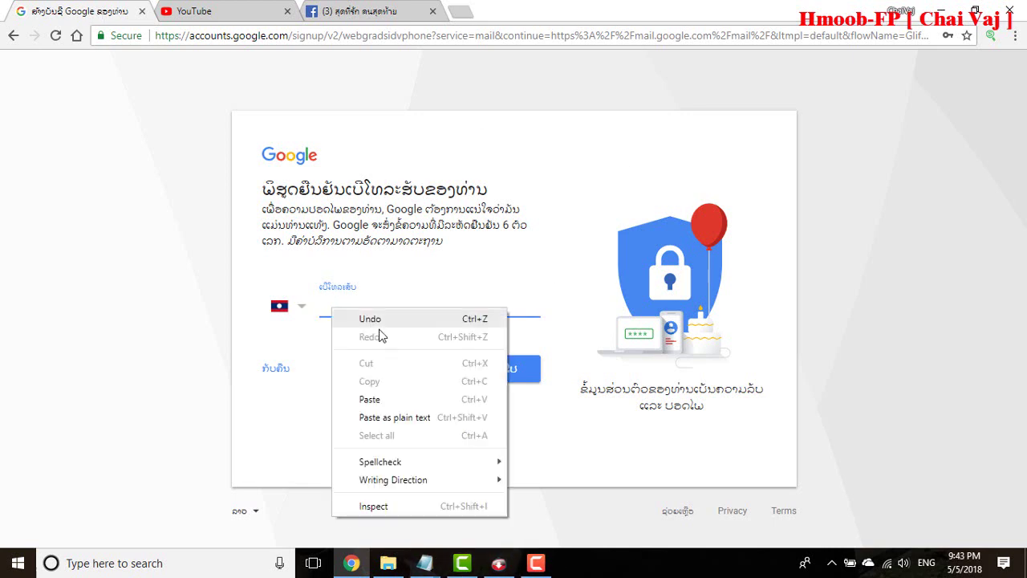
click(376, 400)
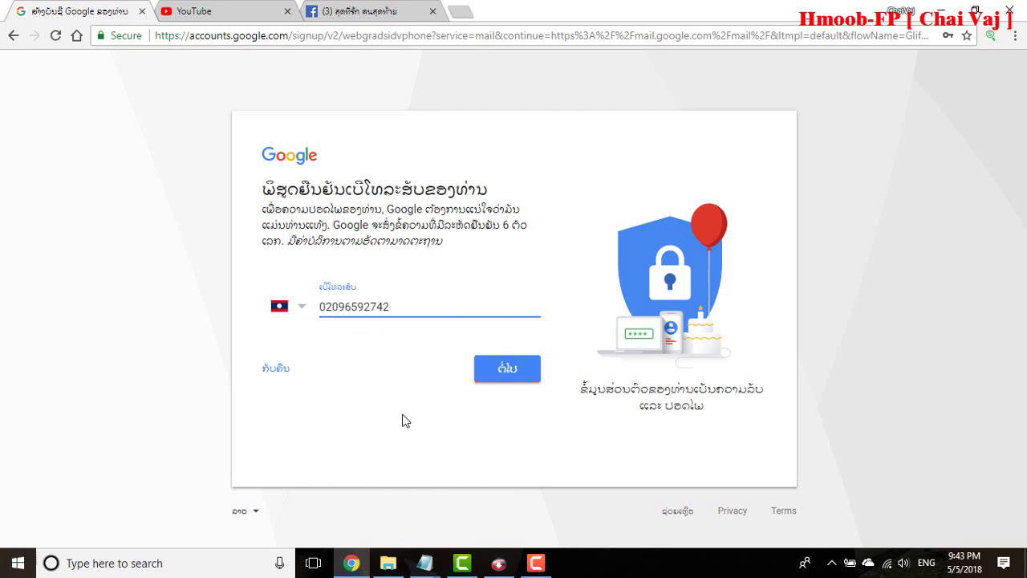
click(518, 376)
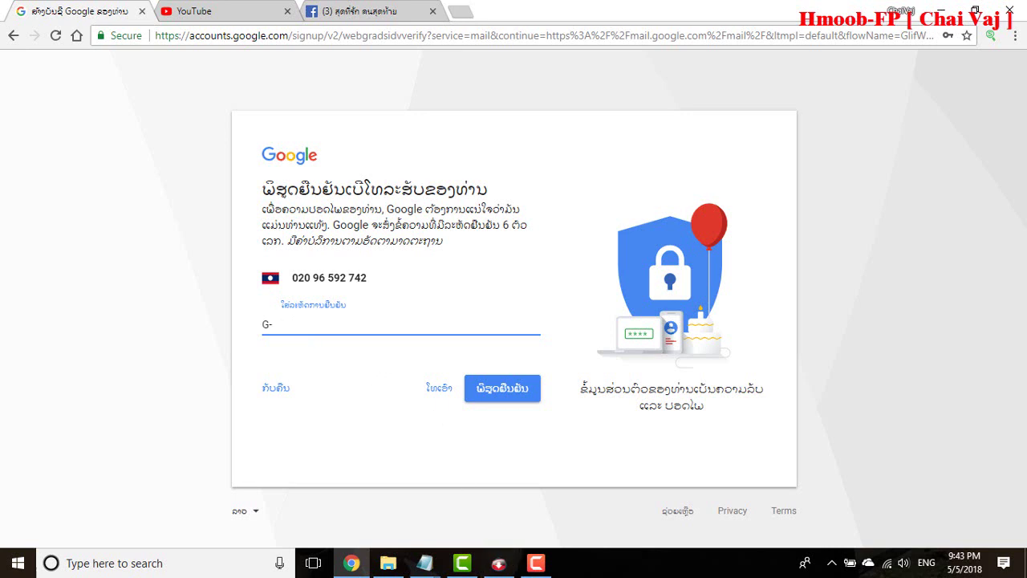
- Look up the texted verification code in the messages tab, then return to verification
mouse_move(536, 563)
click(531, 479)
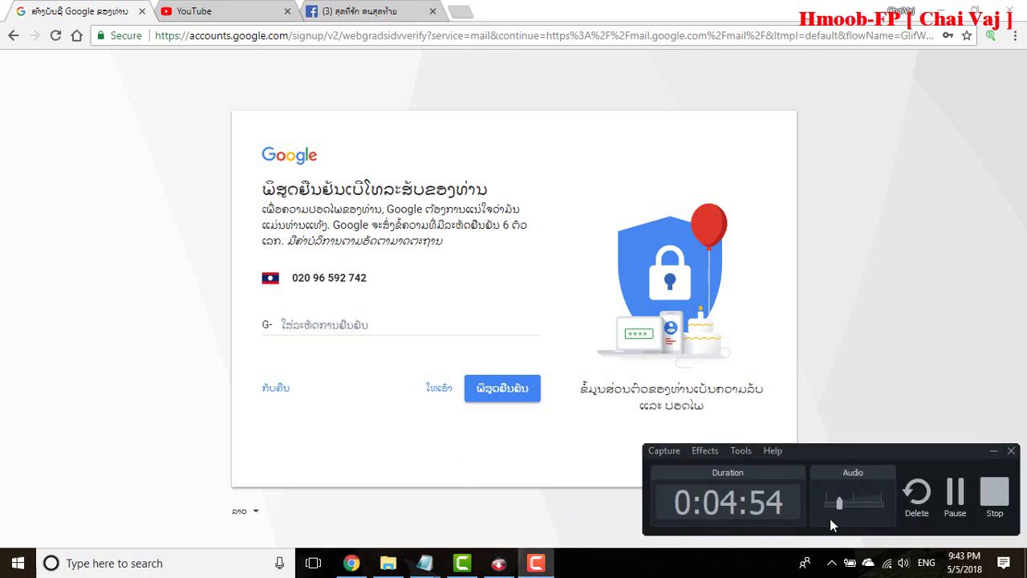
click(955, 493)
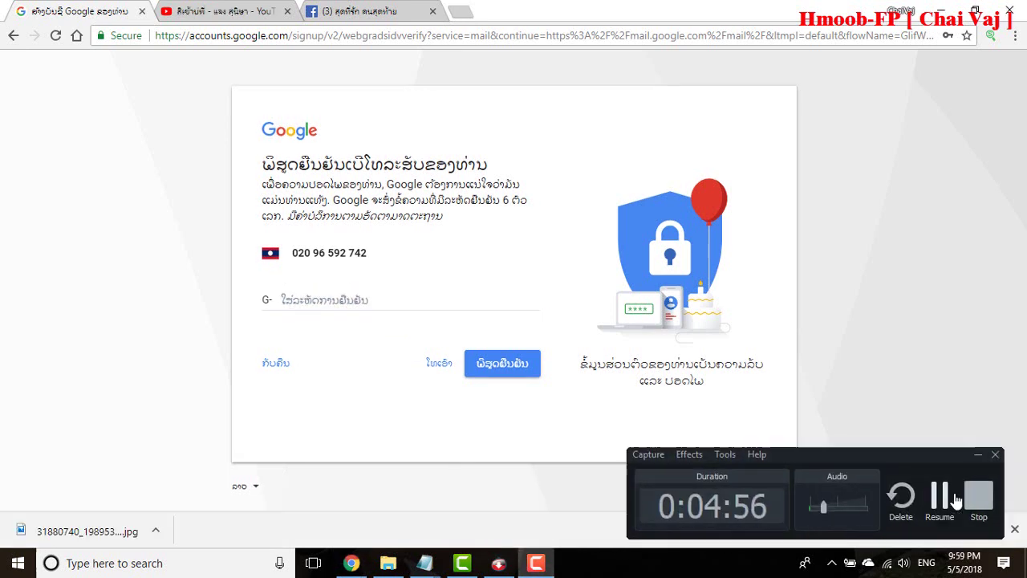
click(954, 498)
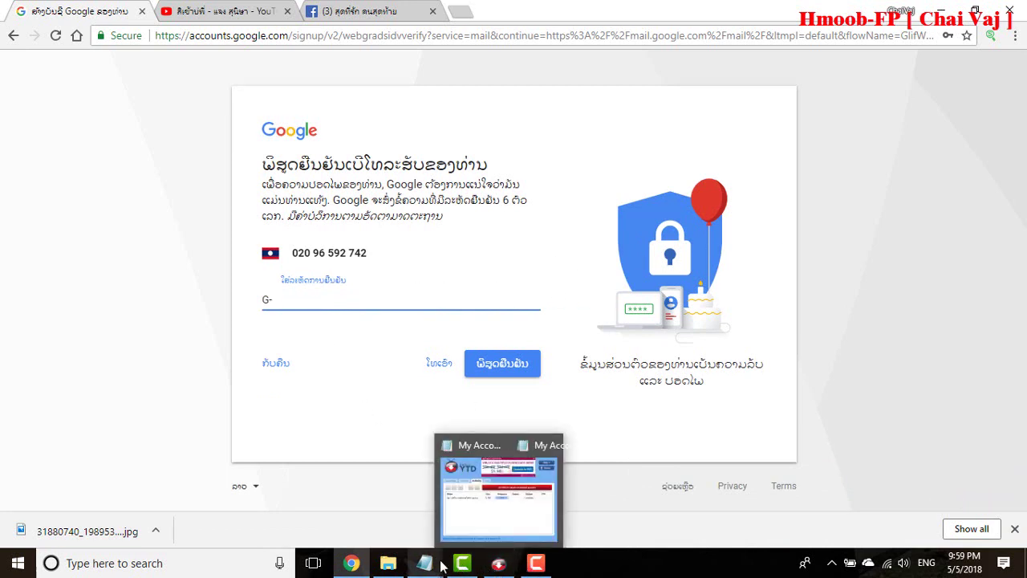
click(365, 11)
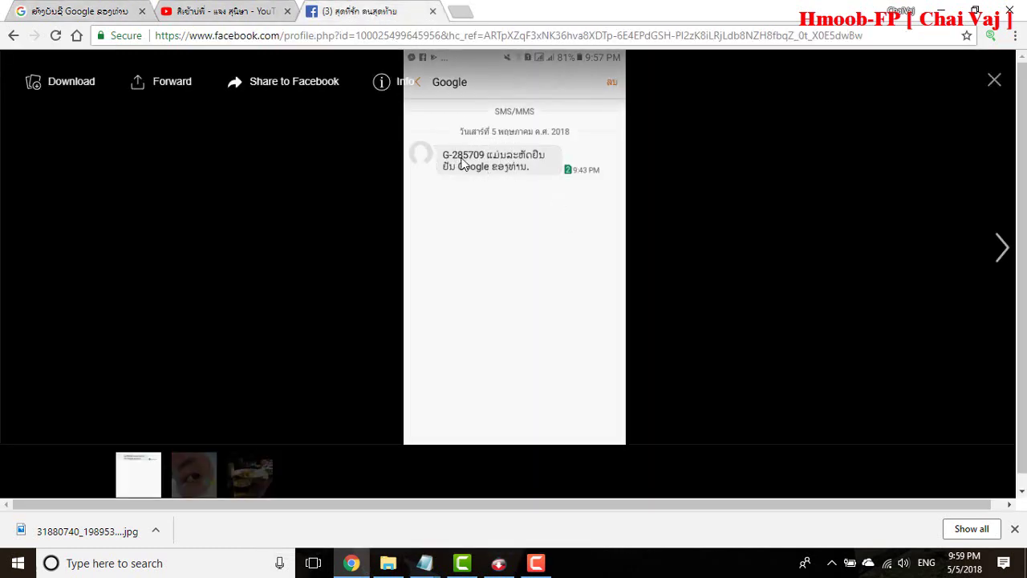
click(216, 11)
click(80, 11)
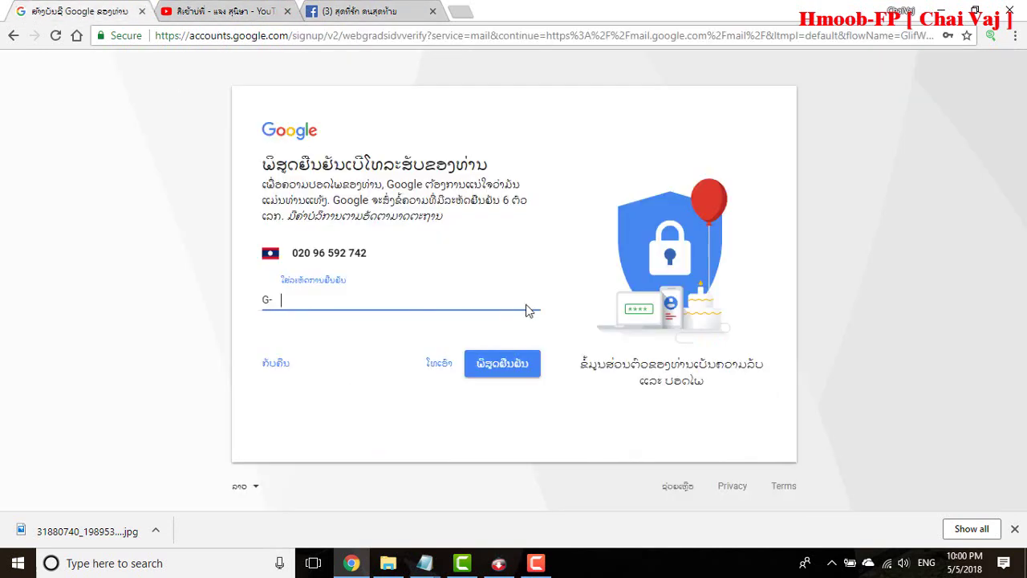
- Paste the G- verification code into the code field and verify the number
text(G-)
right_click(281, 299)
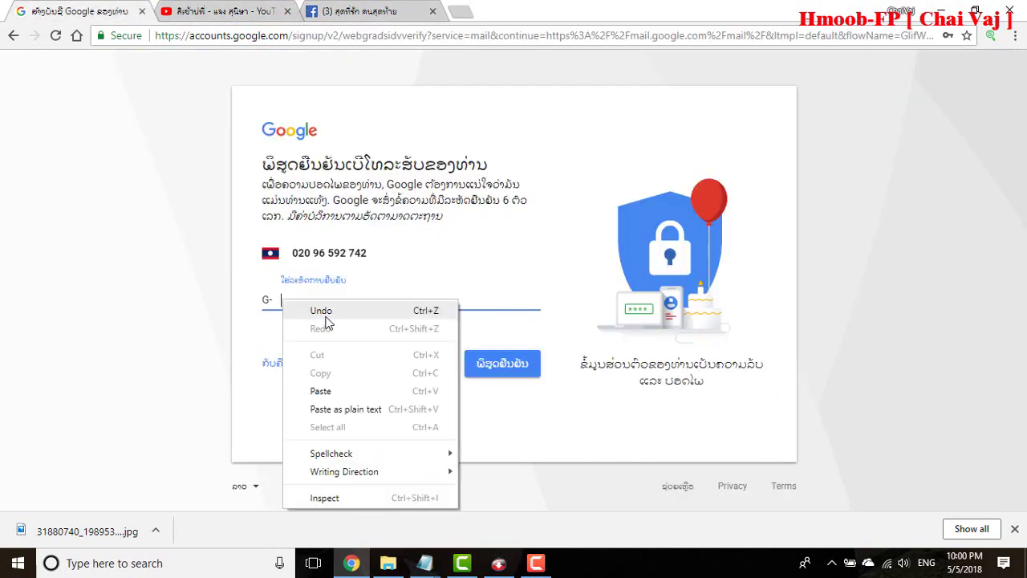
click(321, 391)
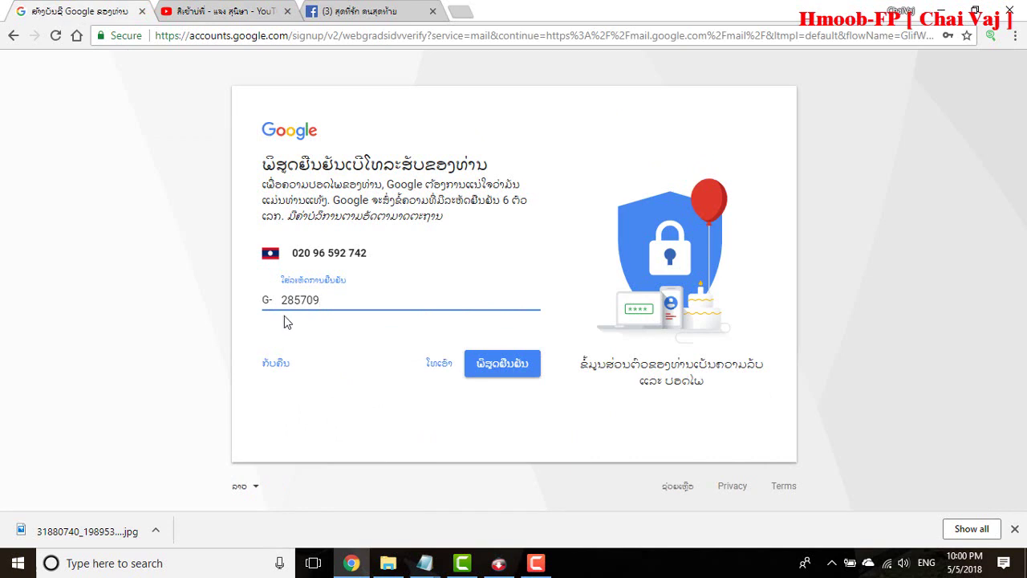
click(504, 366)
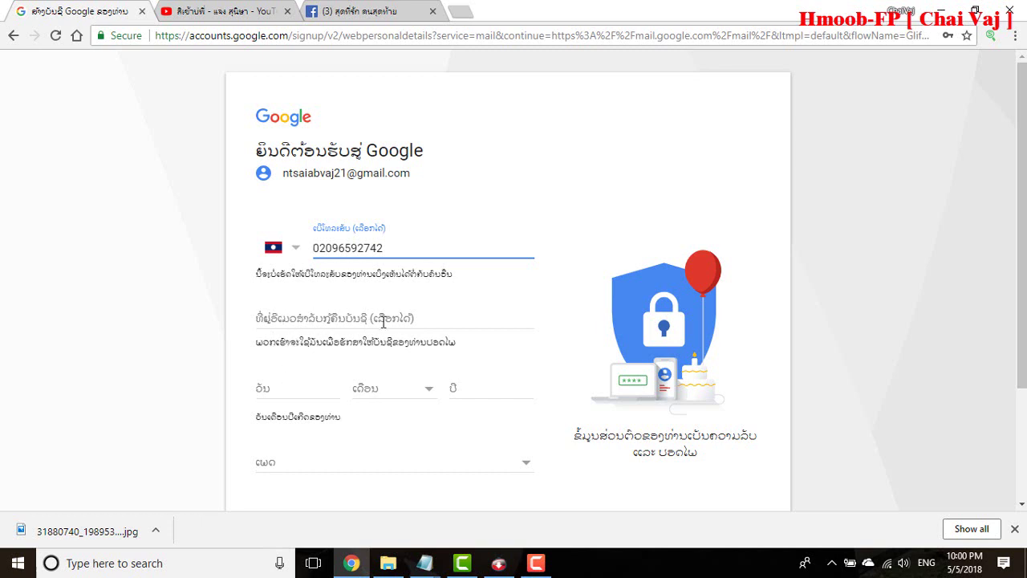
click(368, 315)
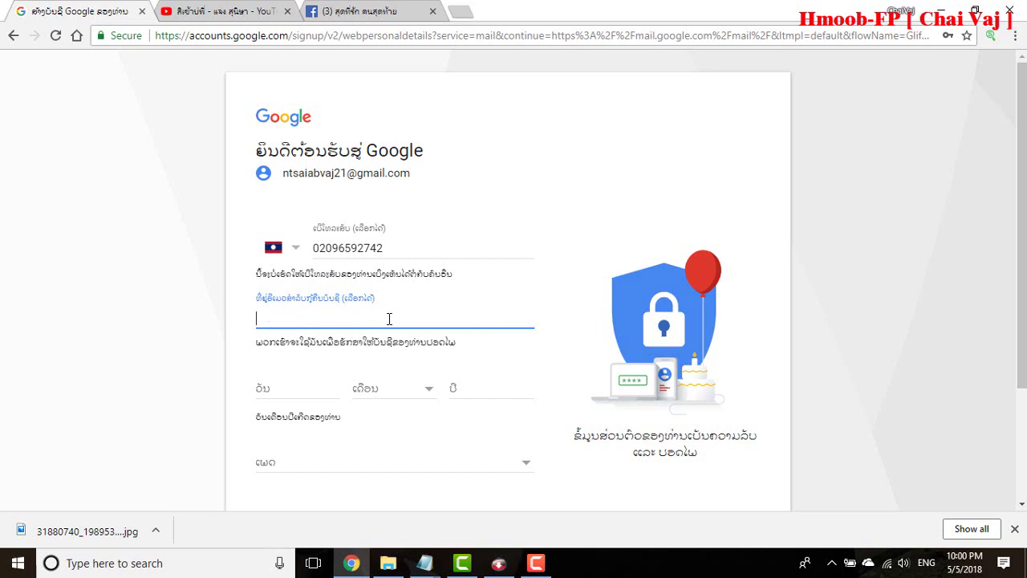
click(300, 393)
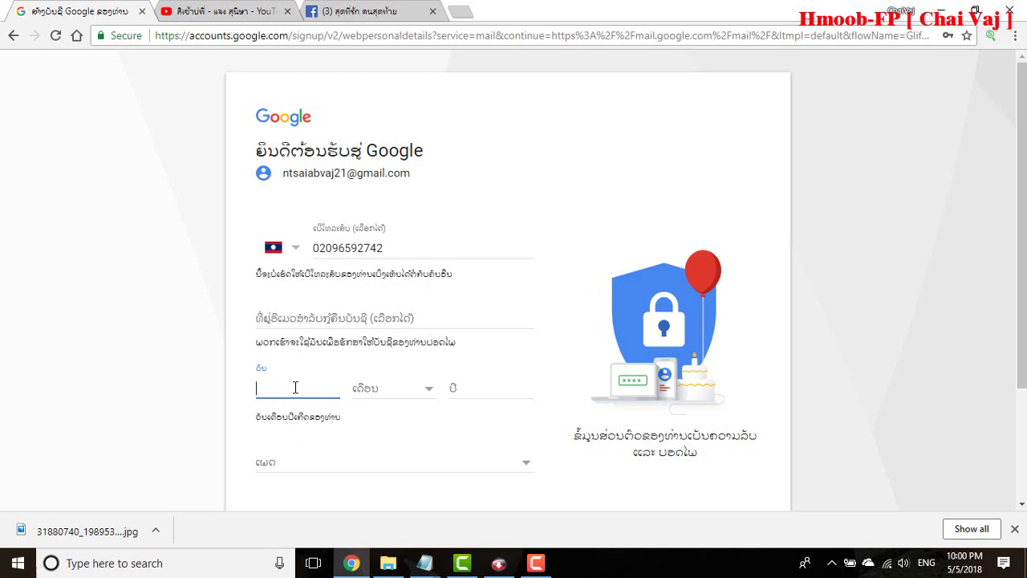
text(2)
click(433, 393)
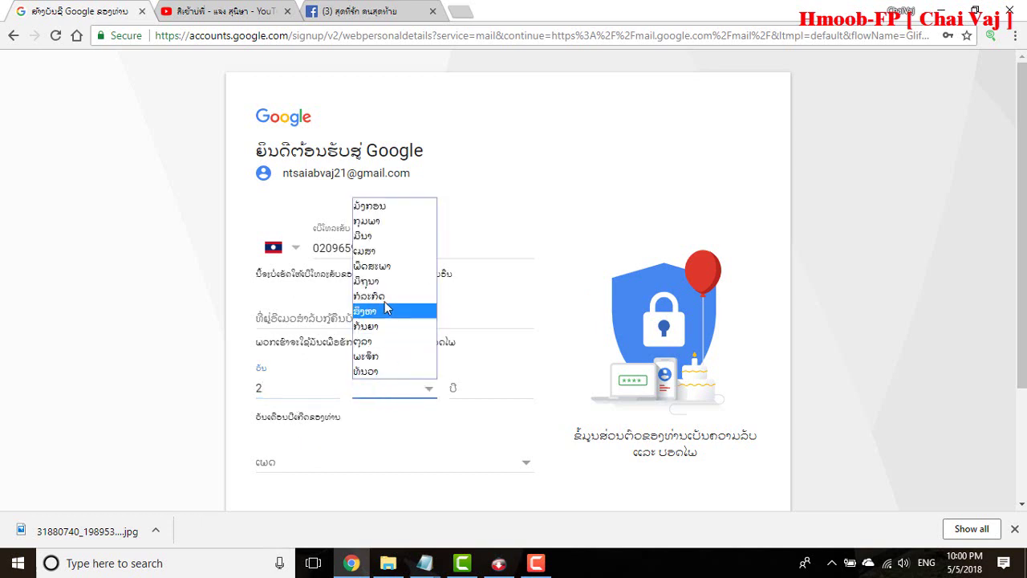
click(387, 295)
click(479, 393)
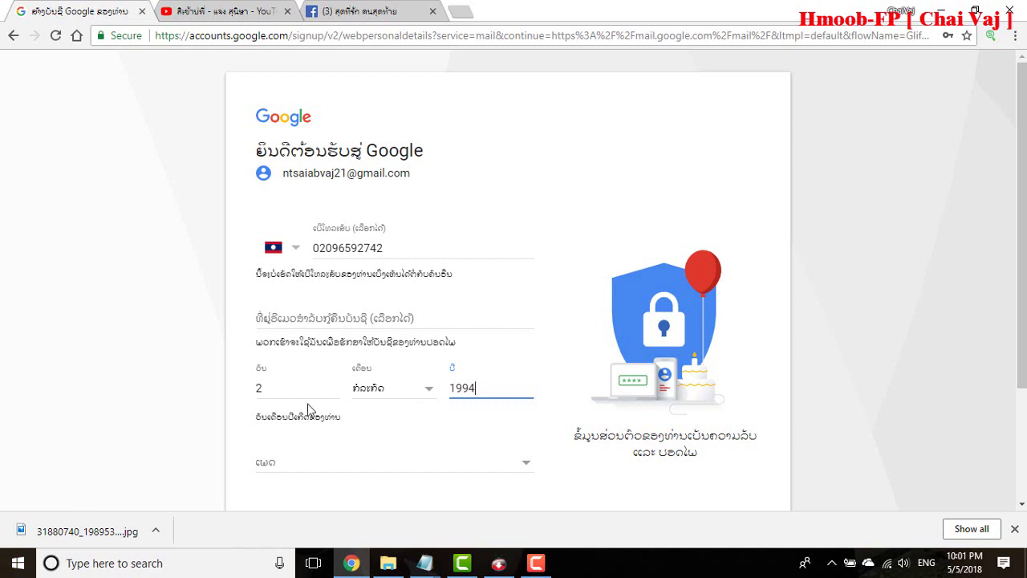
- Set the gender to Male and continue to the privacy and terms step
click(424, 472)
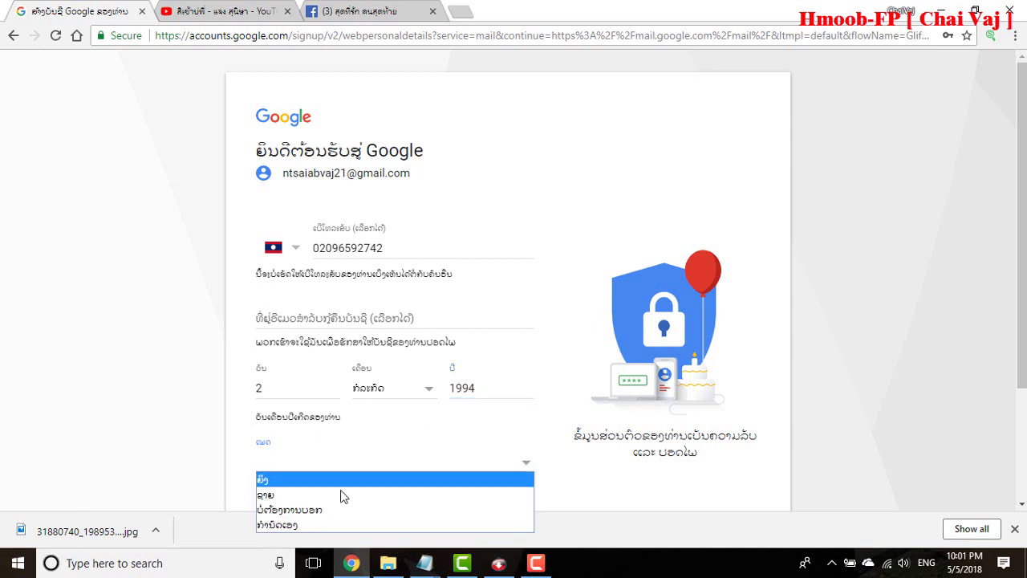
click(310, 491)
scroll(642, 411, down, 2)
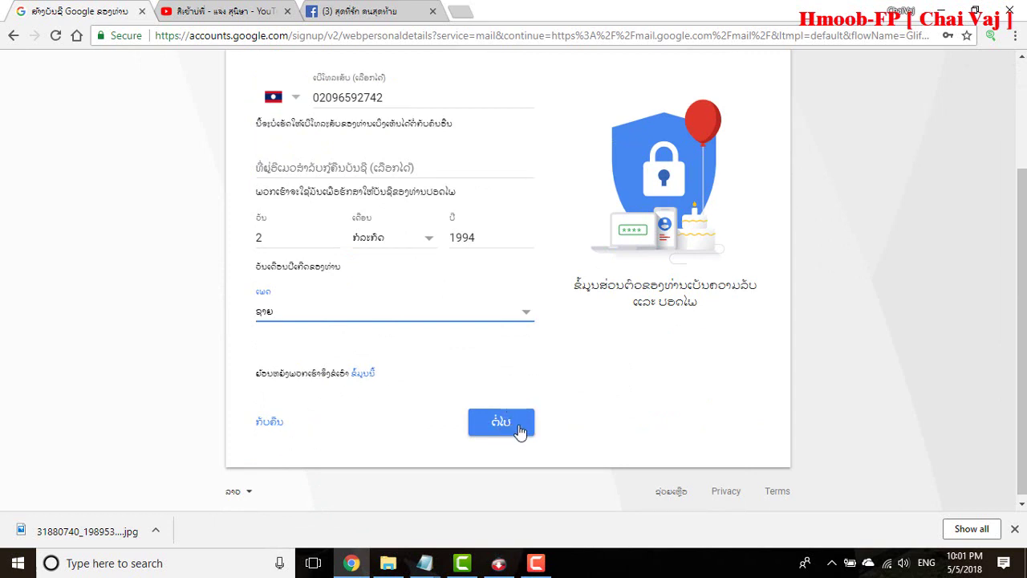
click(511, 425)
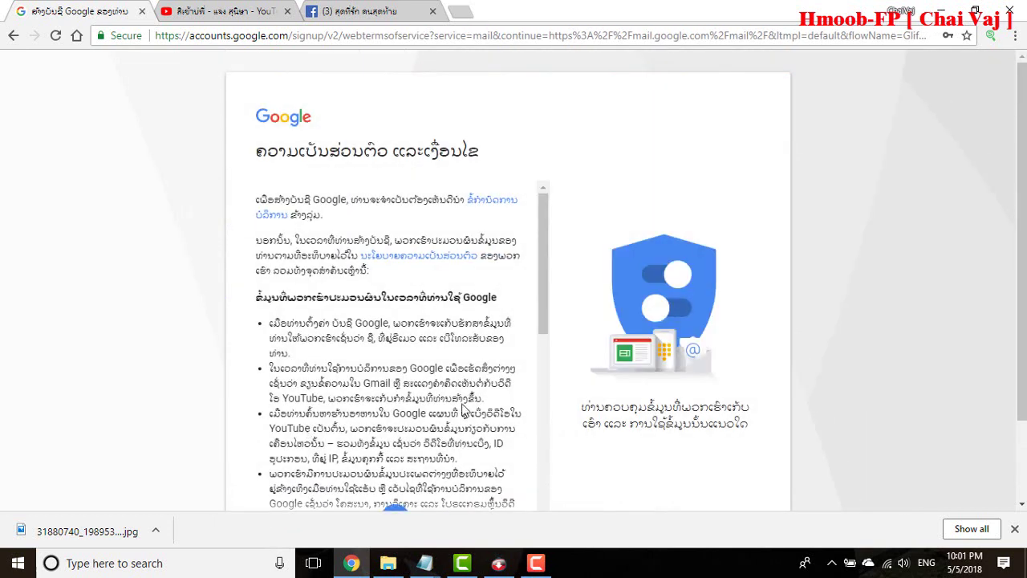
- Scroll through the privacy and terms text and agree to it
drag(543, 268, 539, 520)
drag(544, 269, 541, 480)
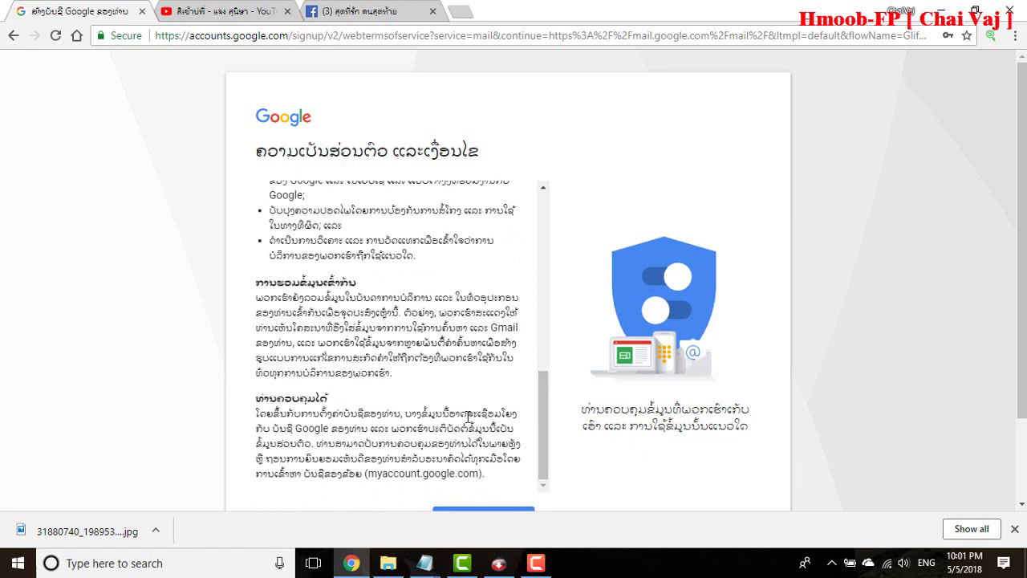
scroll(514, 465, down, 2)
click(482, 416)
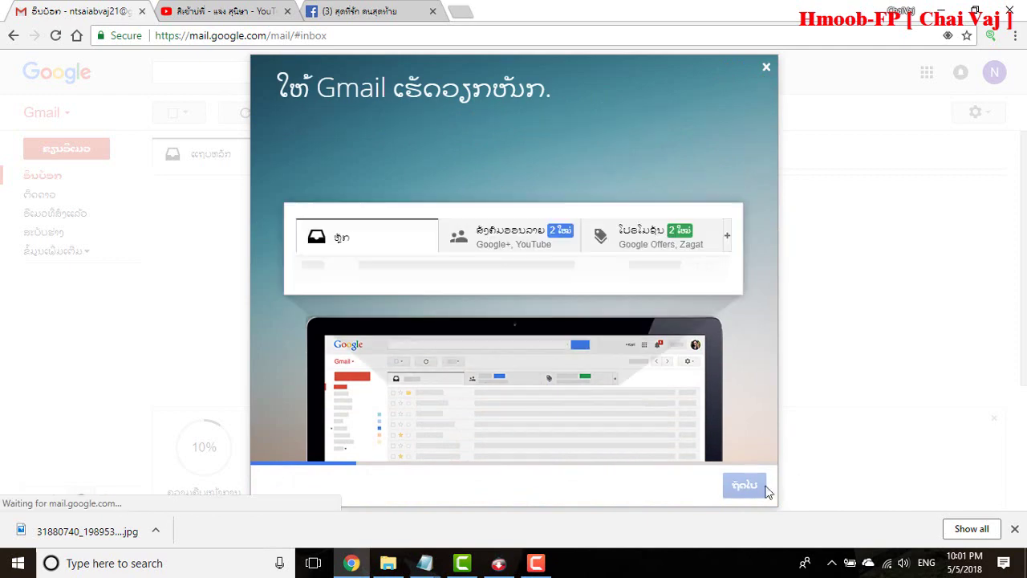
- Finish Gmail's welcome slides to reach the empty inbox, then switch to the YouTube tab
click(744, 483)
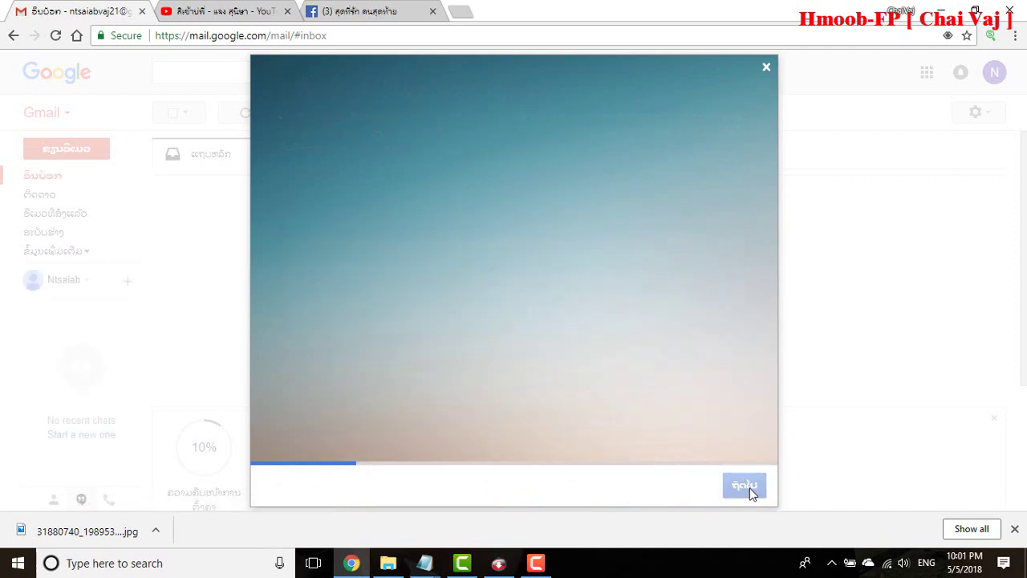
click(748, 487)
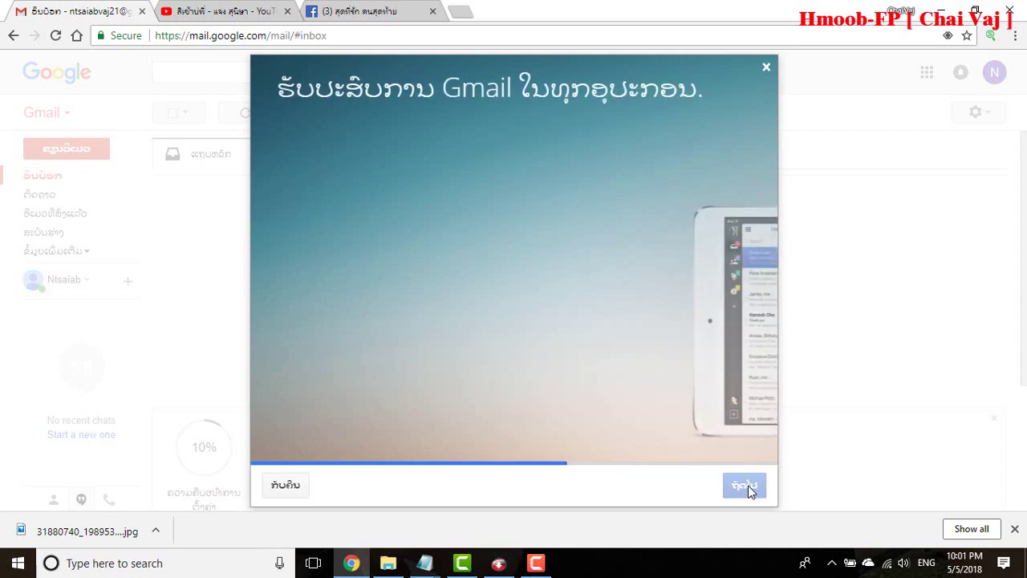
click(766, 67)
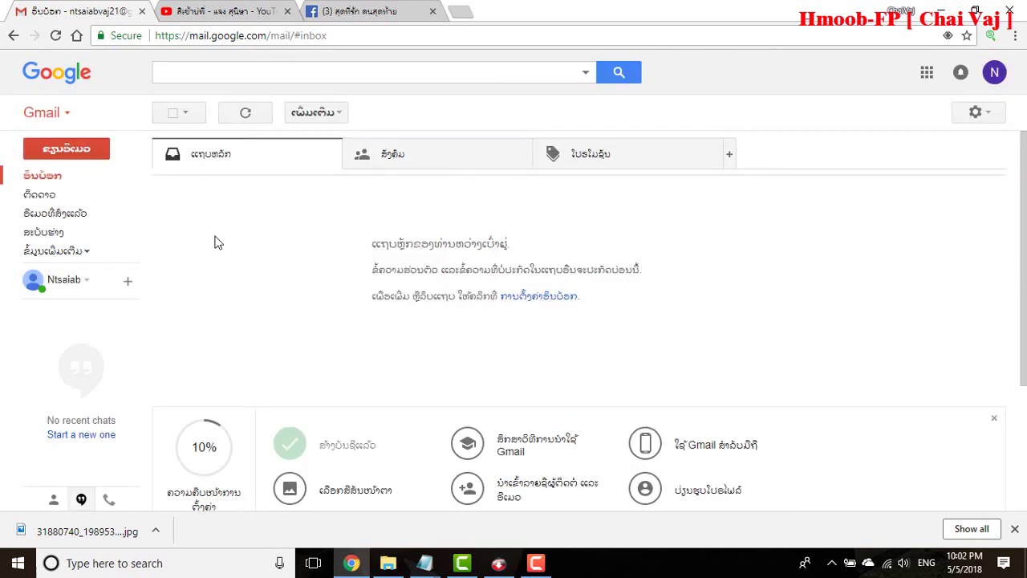
click(217, 11)
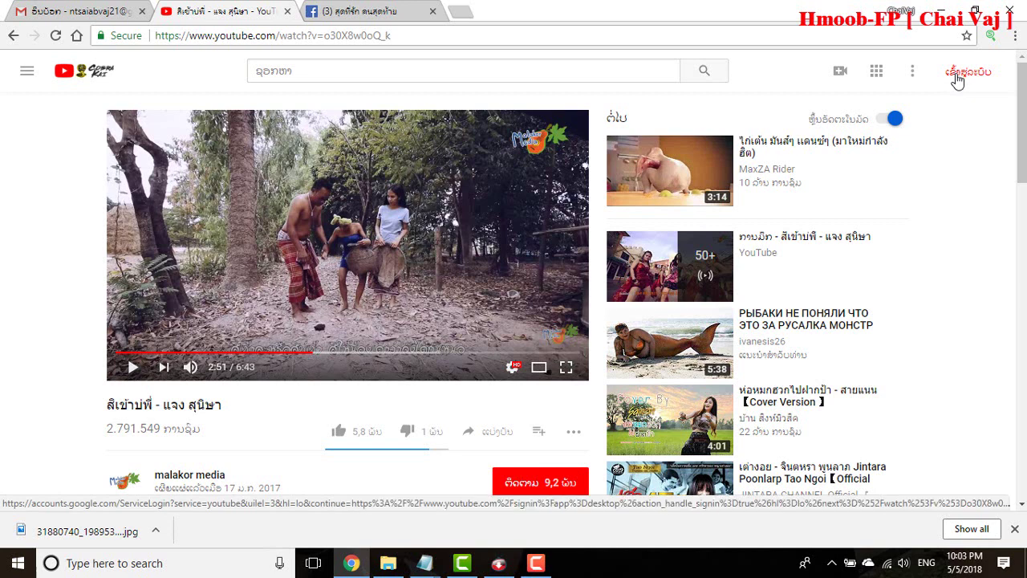
- Sign in to YouTube with the new account and open Creator Studio from the avatar menu
click(957, 79)
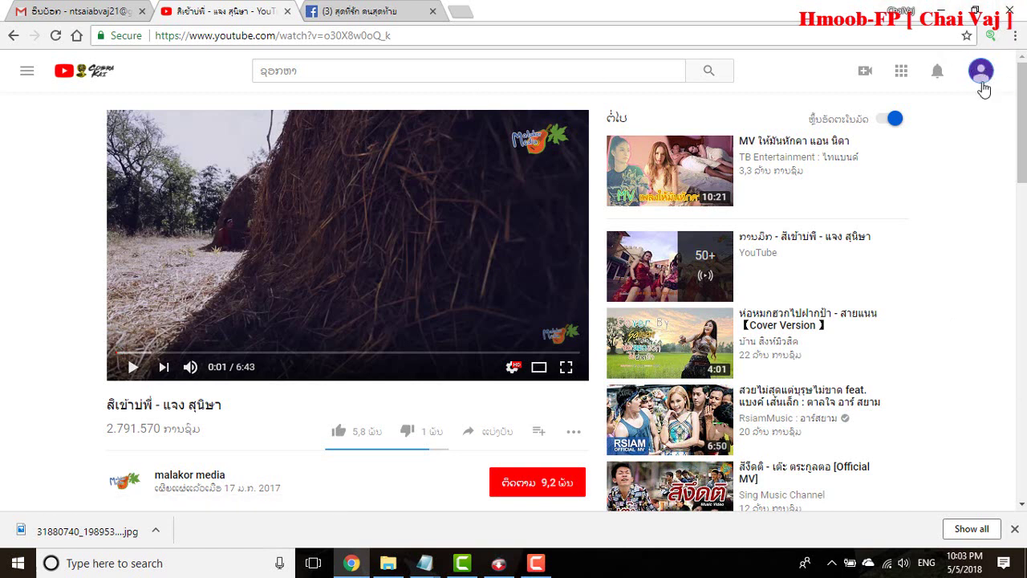
click(982, 80)
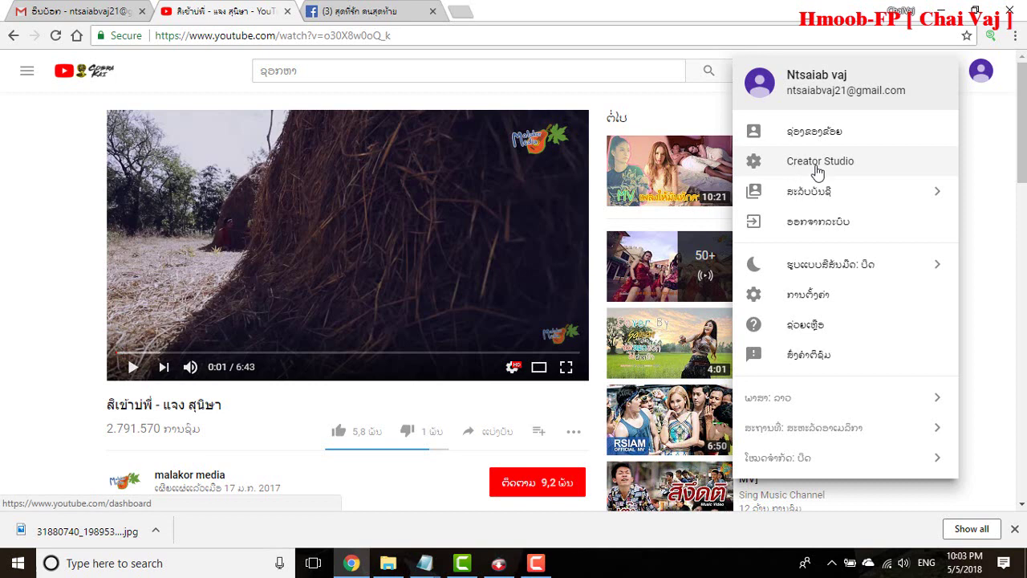
click(842, 172)
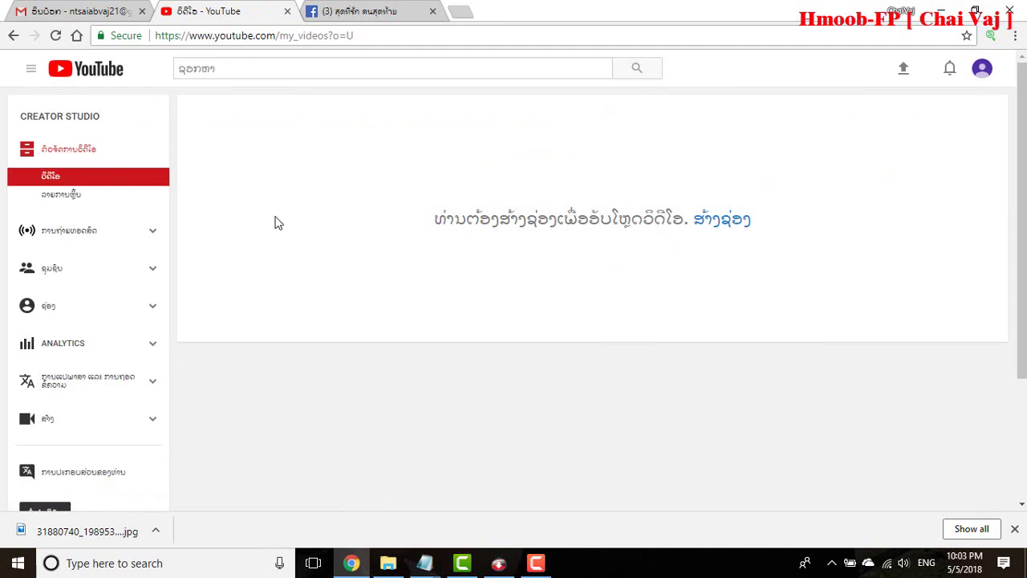
- Create a channel after checking the first and last name fields in the dialog
click(713, 222)
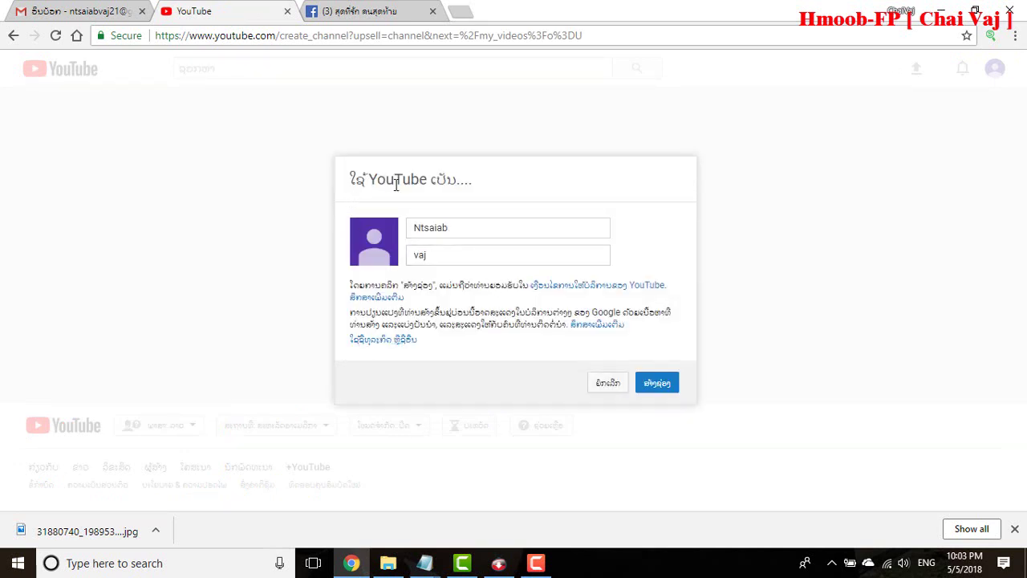
click(470, 227)
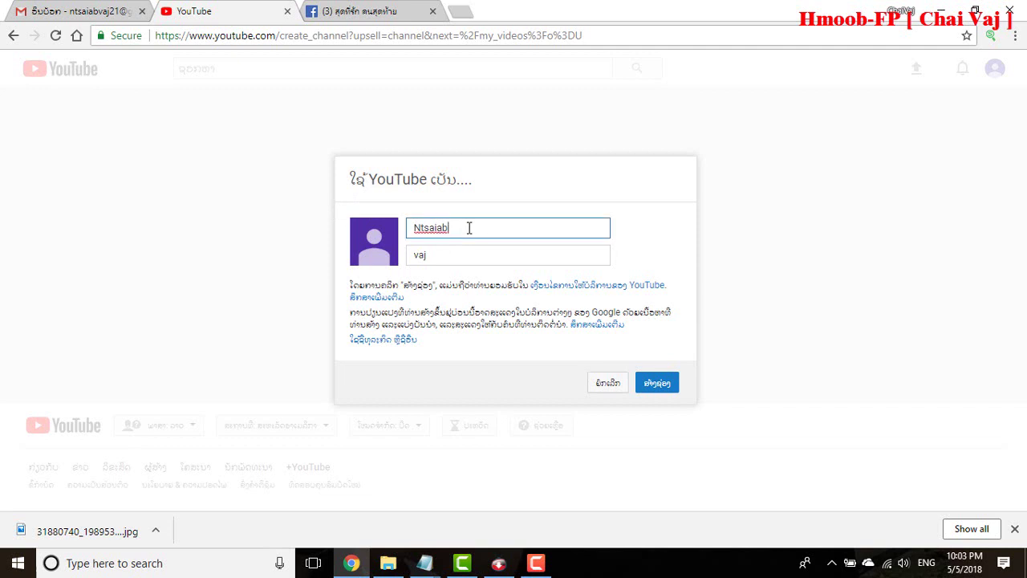
click(451, 255)
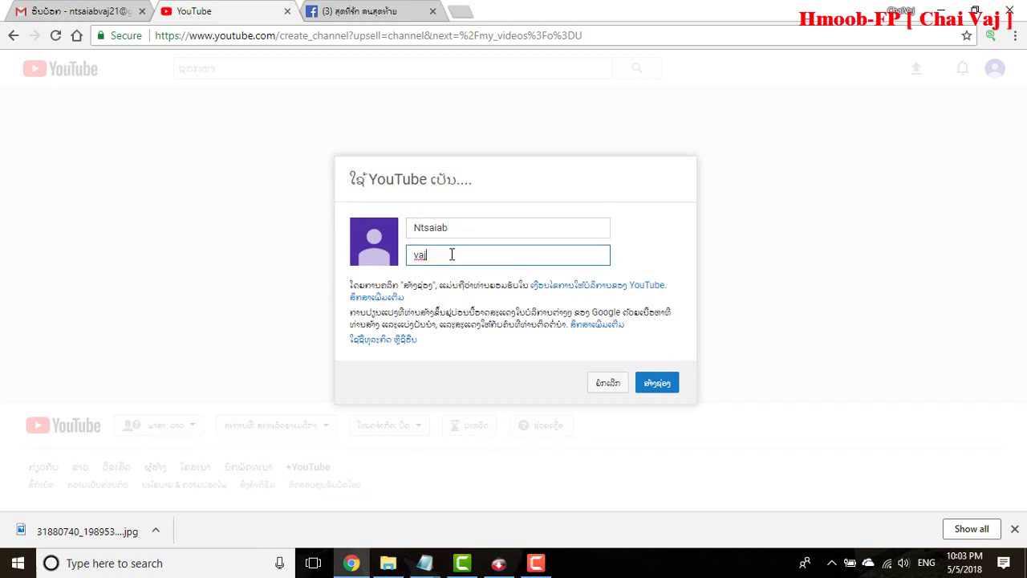
click(462, 225)
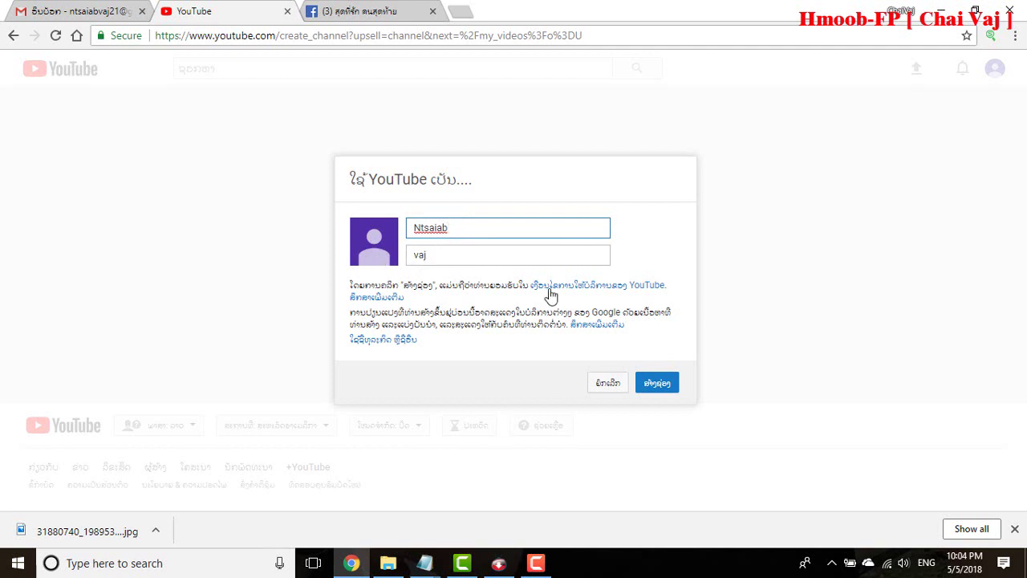
click(447, 258)
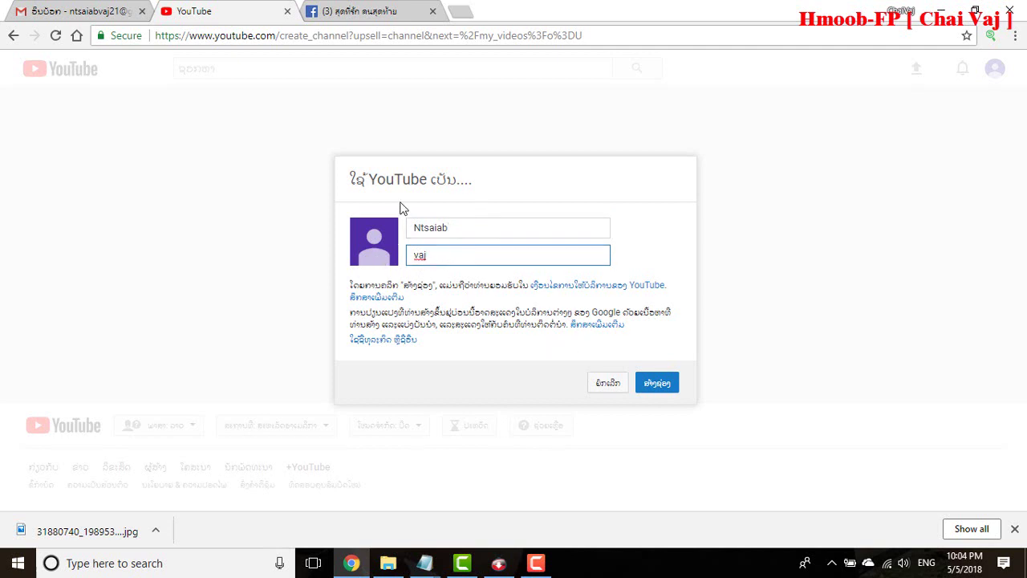
click(656, 384)
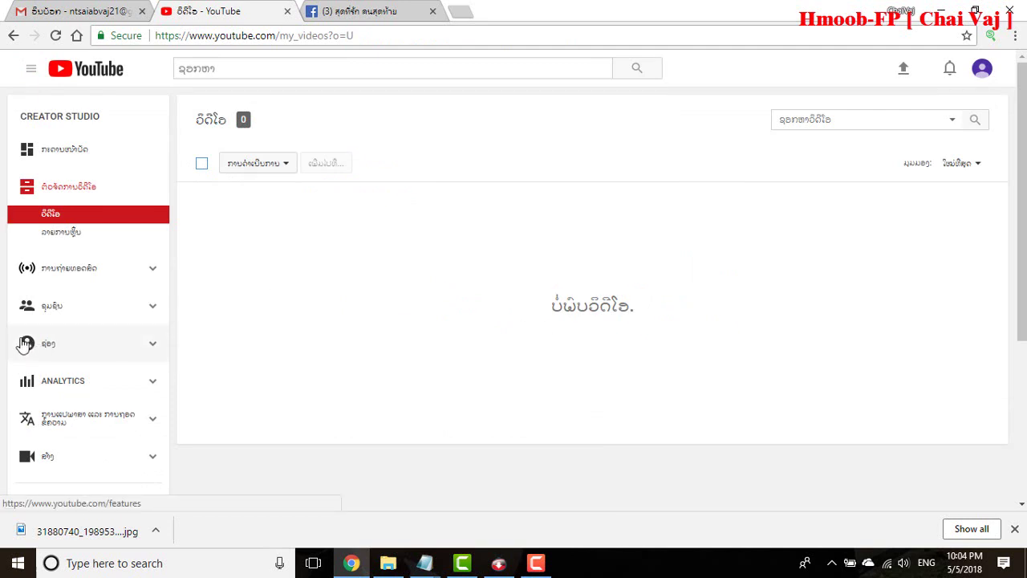
- Review the channel's Status and features cards, then start phone verification with Verify
click(64, 356)
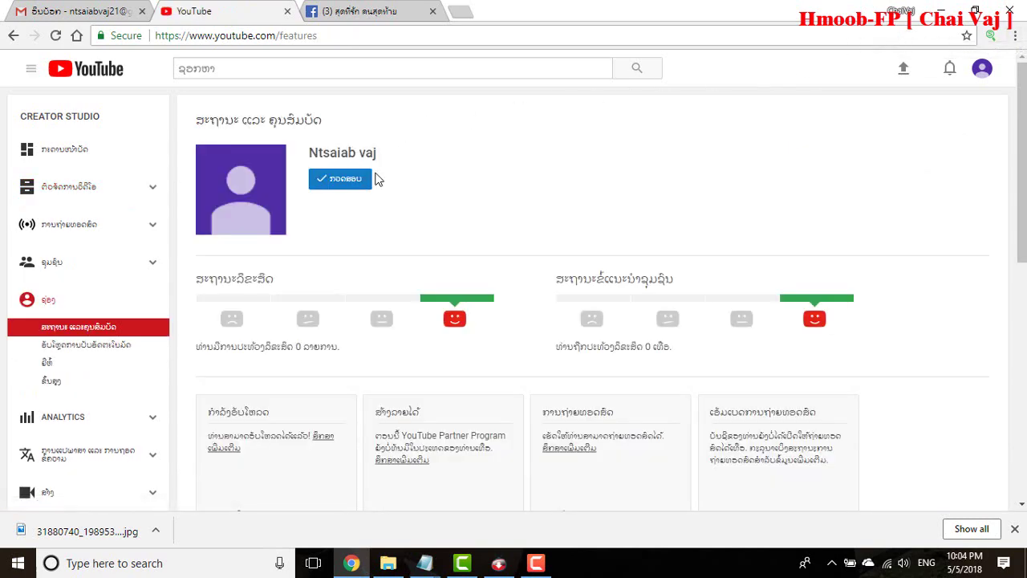
scroll(378, 175, down, 3)
scroll(389, 172, up, 3)
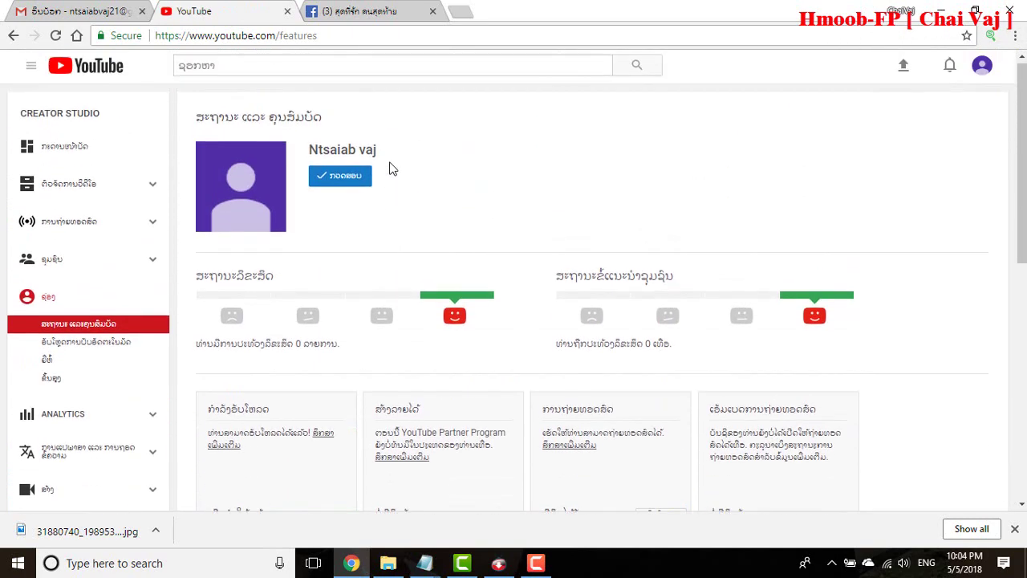
scroll(433, 180, down, 5)
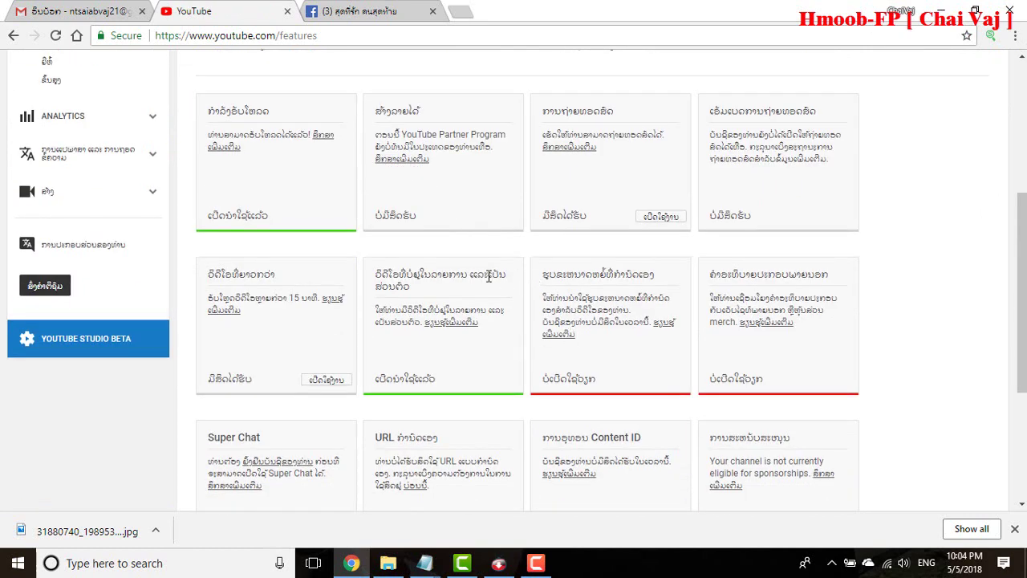
scroll(523, 305, up, 2)
scroll(527, 329, up, 3)
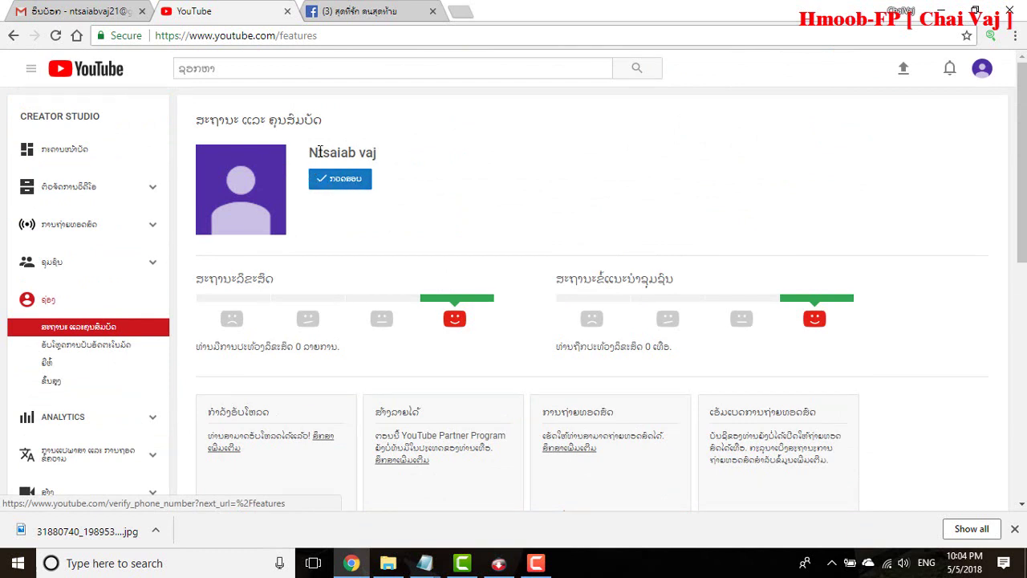
click(335, 181)
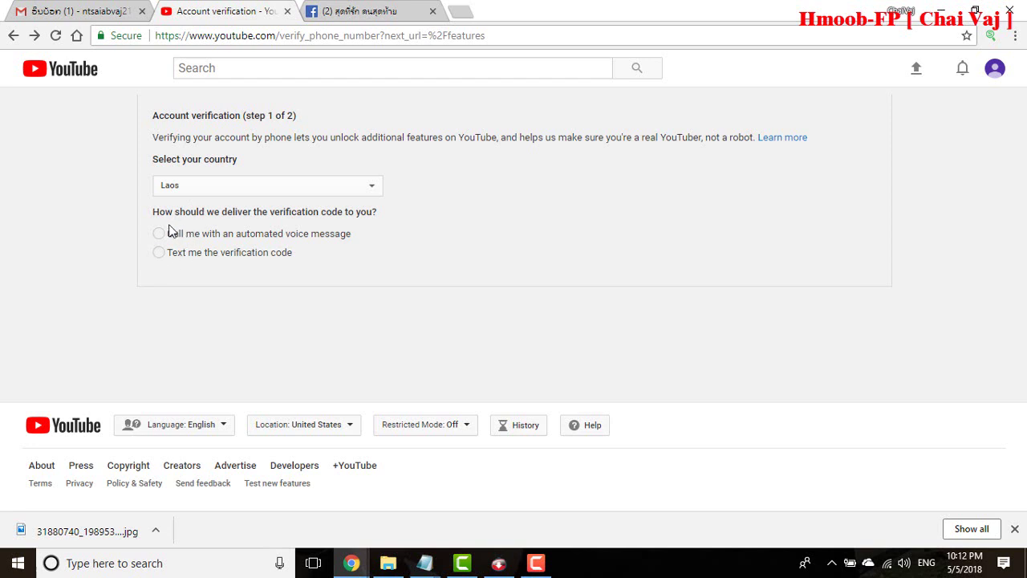
- Keep Laos as country, choose text-message delivery, fill in the saved phone number and submit
click(356, 191)
click(334, 185)
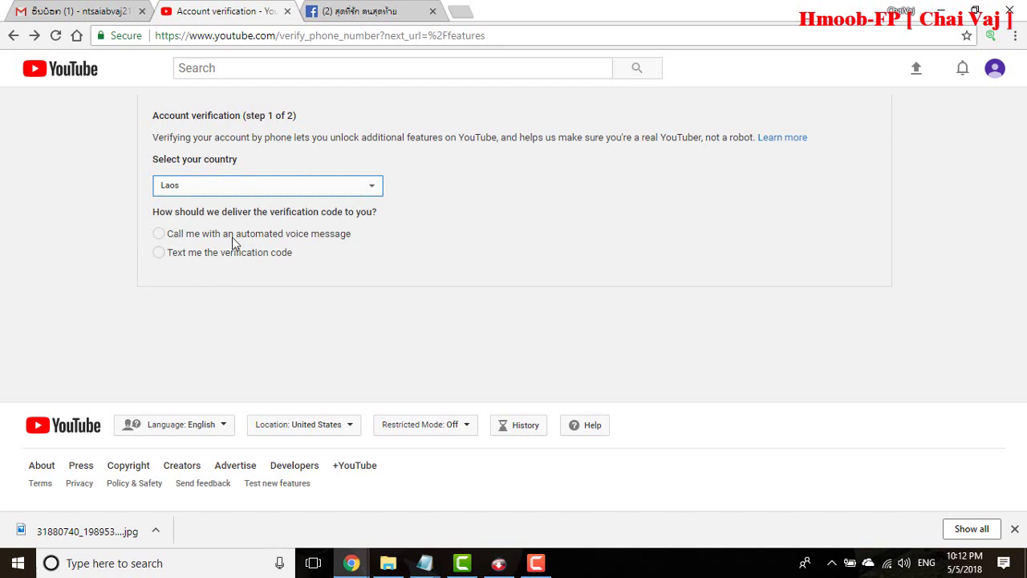
click(159, 253)
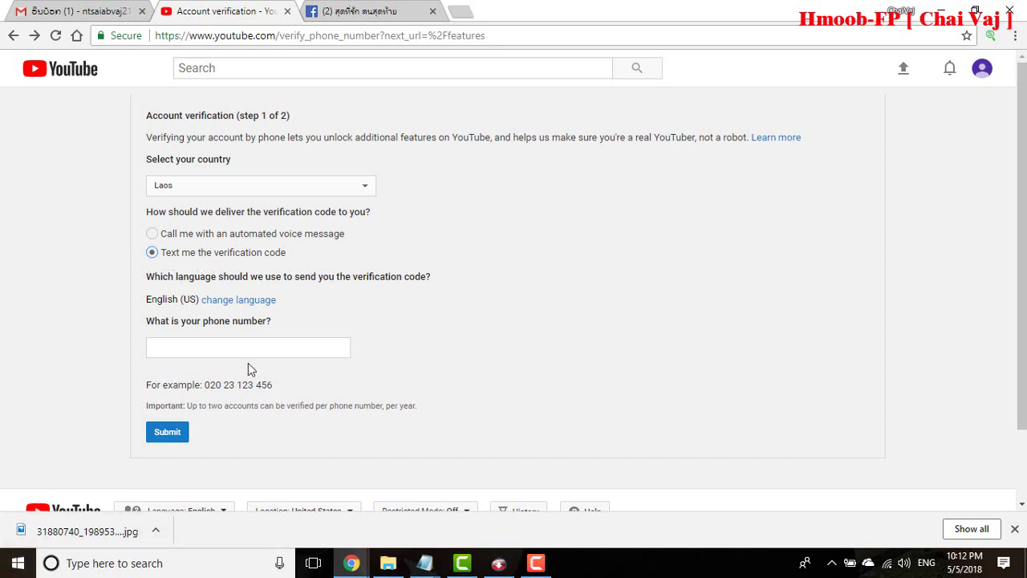
click(156, 349)
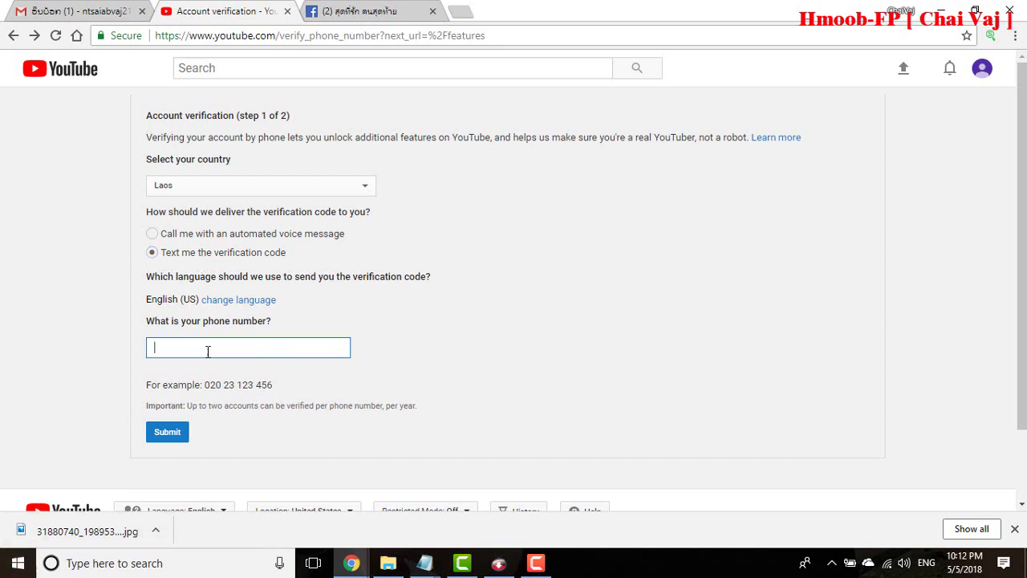
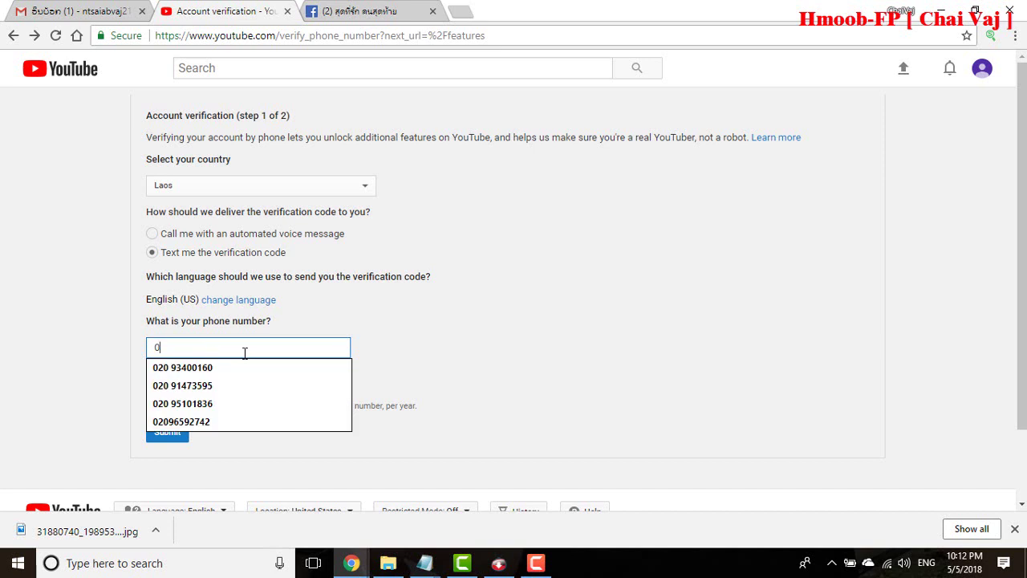
click(195, 366)
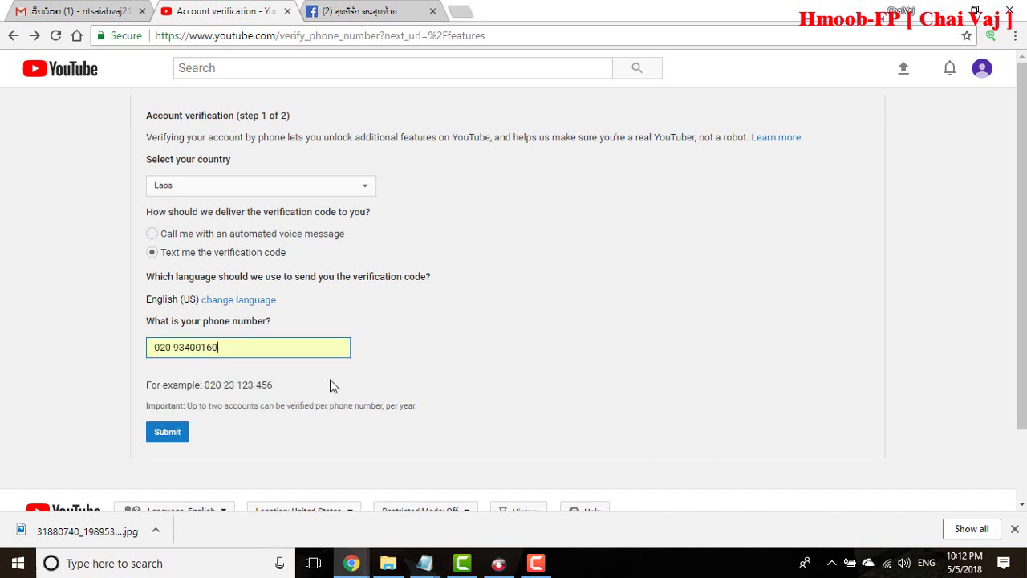
click(165, 434)
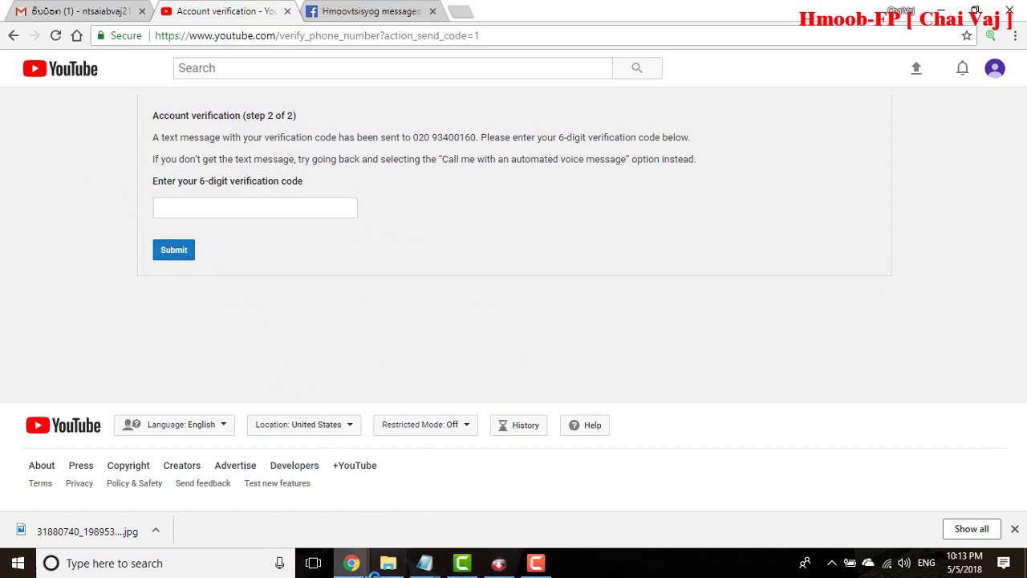
- Back on the verification page, type the six-digit code from the SMS and submit it
click(342, 520)
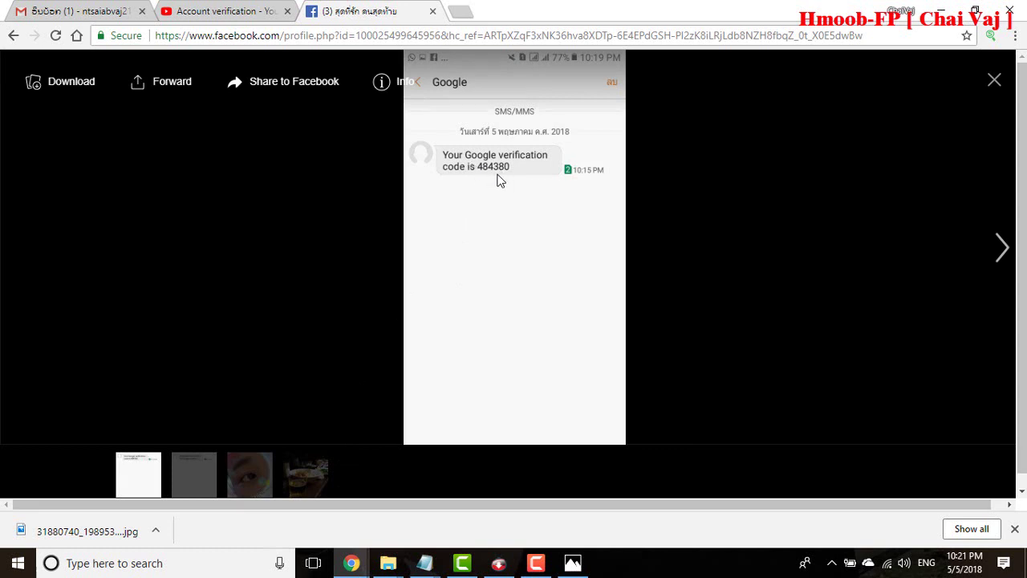
click(190, 9)
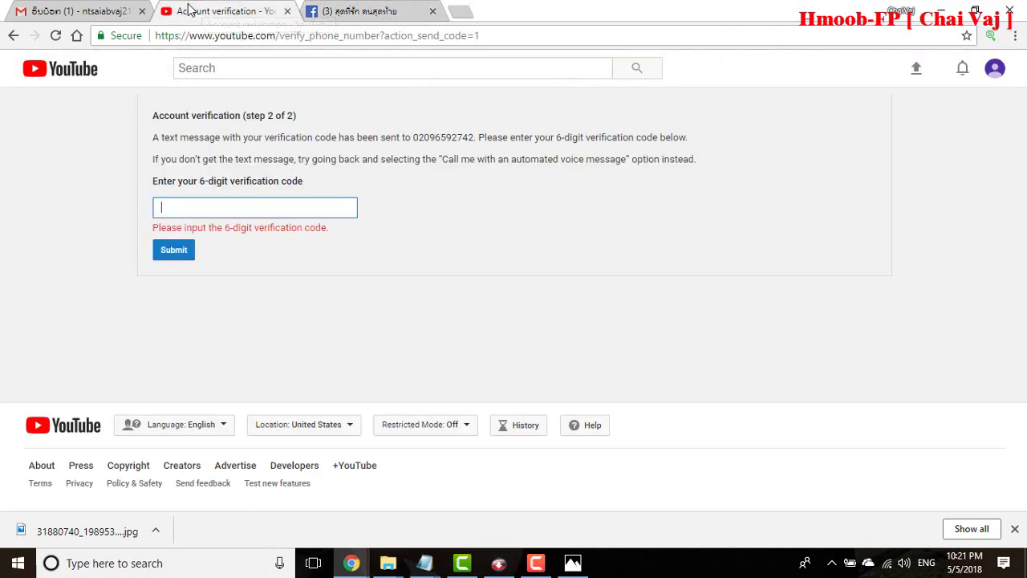
click(183, 207)
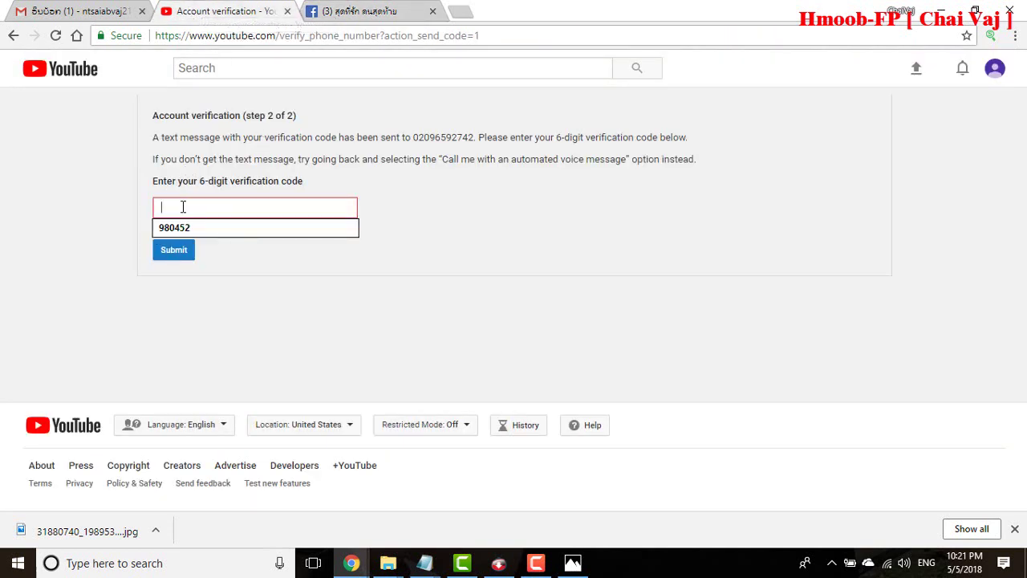
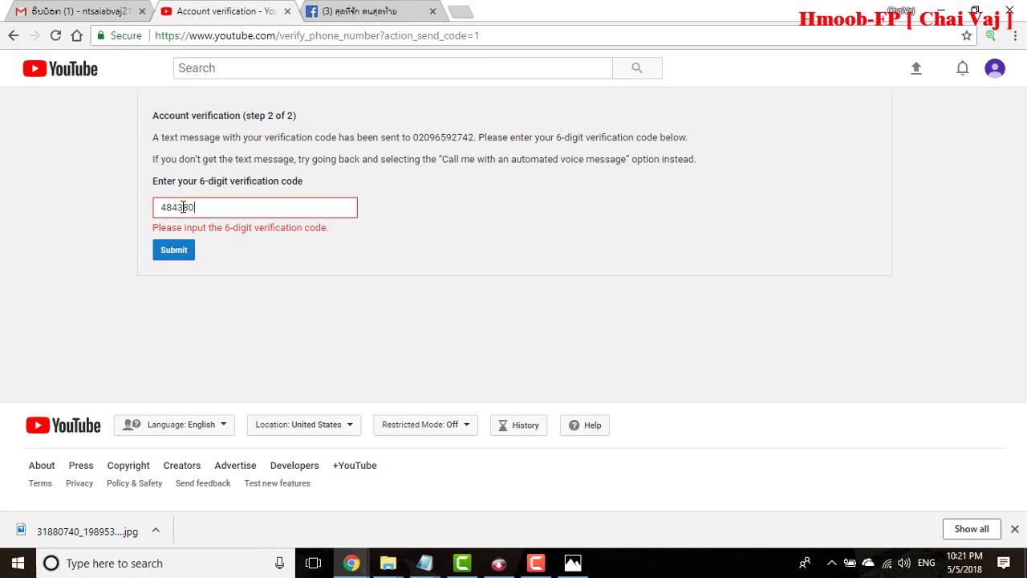
click(170, 255)
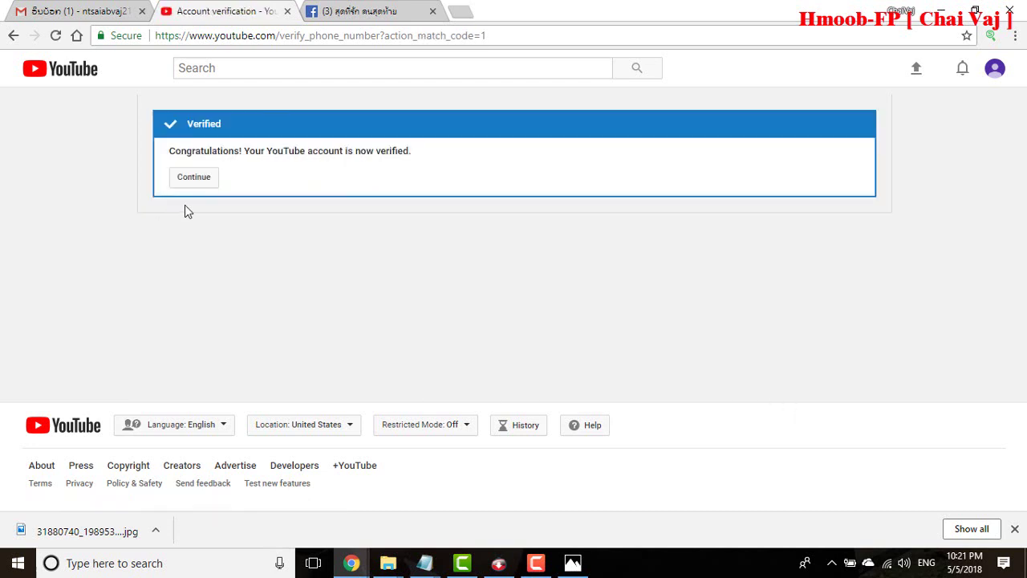
- Continue past the Verified confirmation to Creator Studio's Status and Features page
click(198, 179)
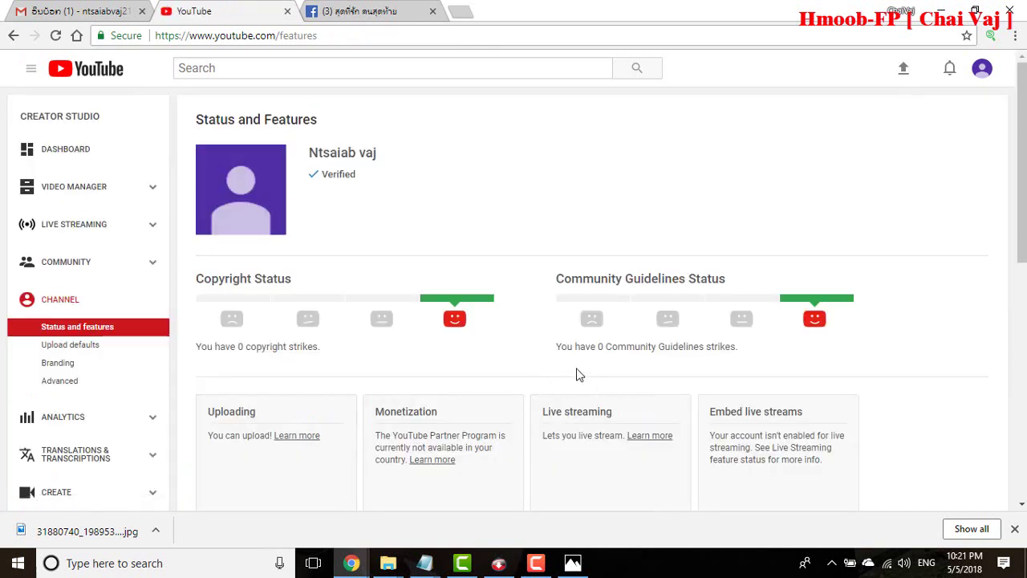
scroll(452, 357, down, 3)
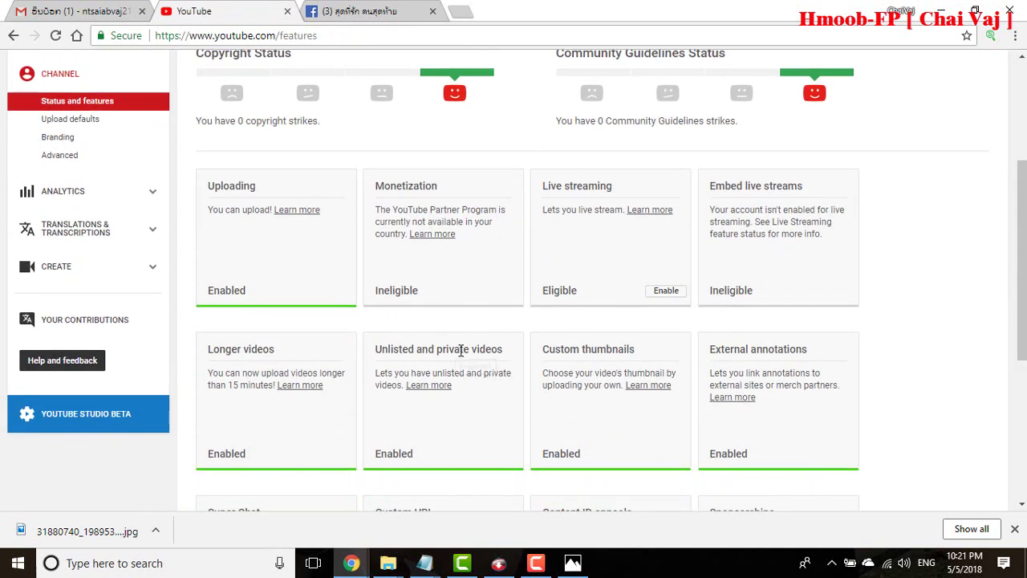
scroll(397, 340, down, 1)
scroll(513, 329, up, 1)
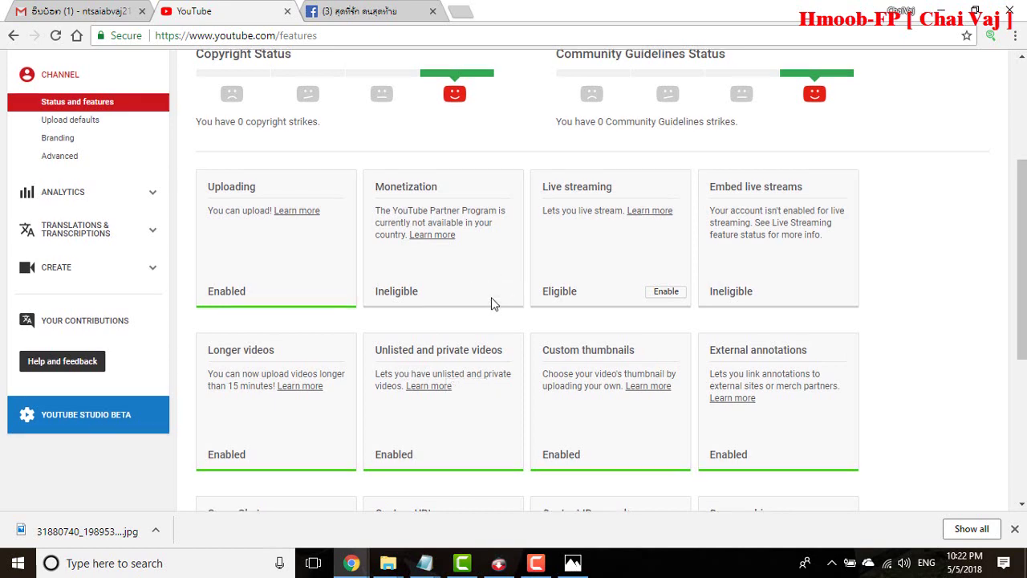
scroll(485, 309, up, 2)
- Review the feature cards: longer videos, custom thumbnails and external annotations enabled, Monetization Ineligible
scroll(473, 316, down, 3)
scroll(442, 303, up, 3)
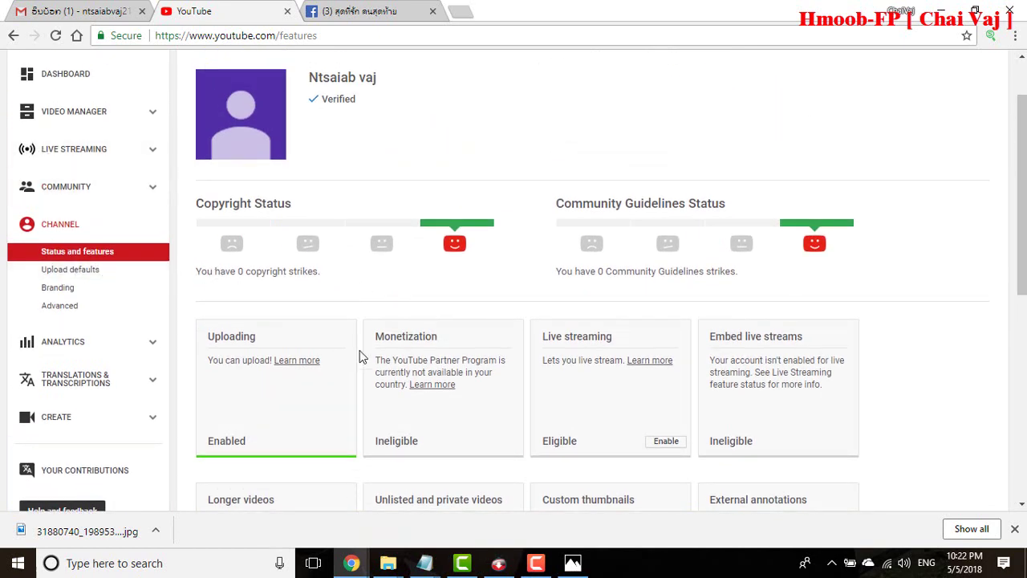
scroll(438, 395, down, 1)
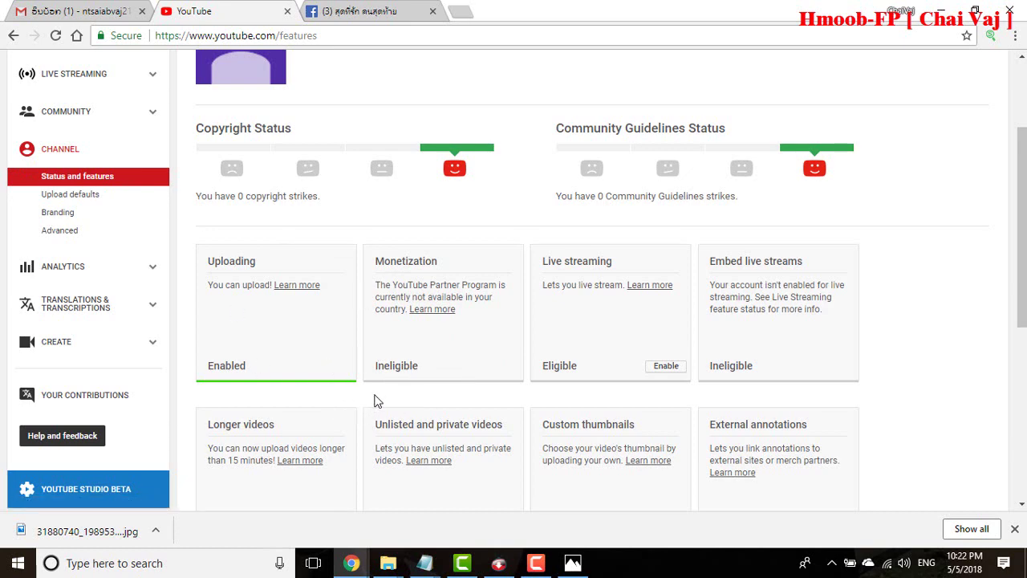
scroll(356, 360, up, 2)
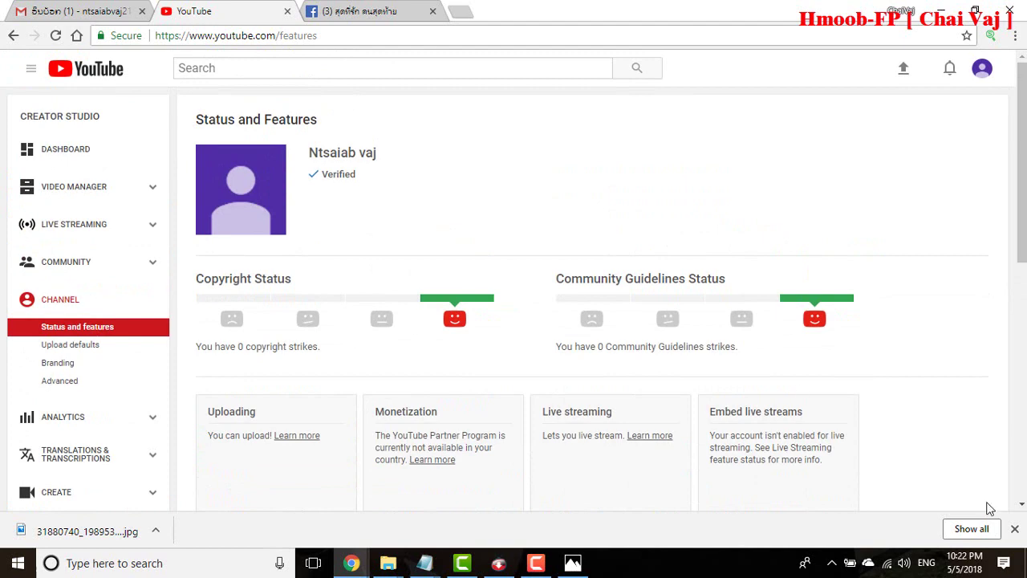
scroll(825, 438, down, 3)
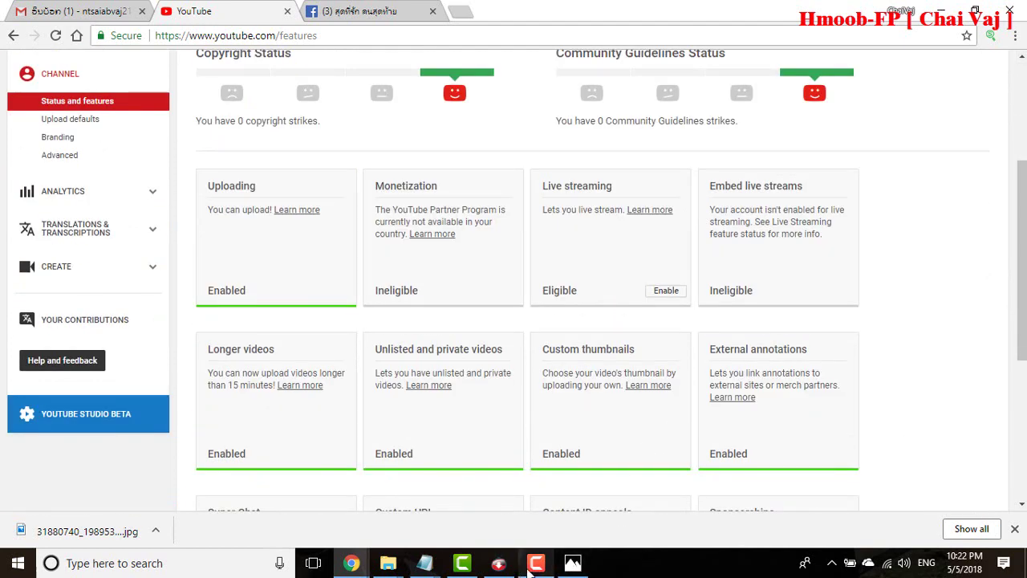
mouse_move(536, 562)
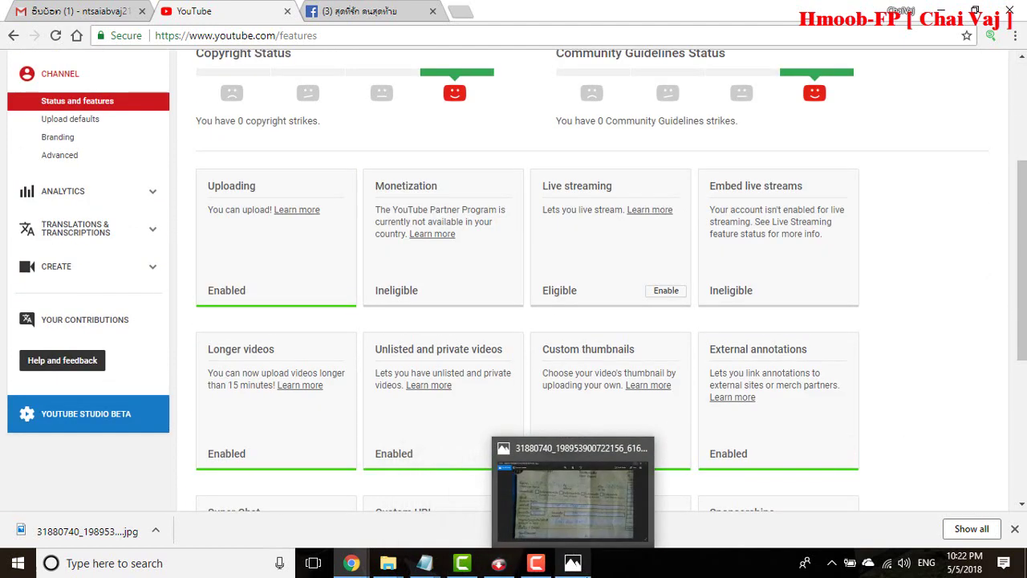
scroll(212, 214, up, 3)
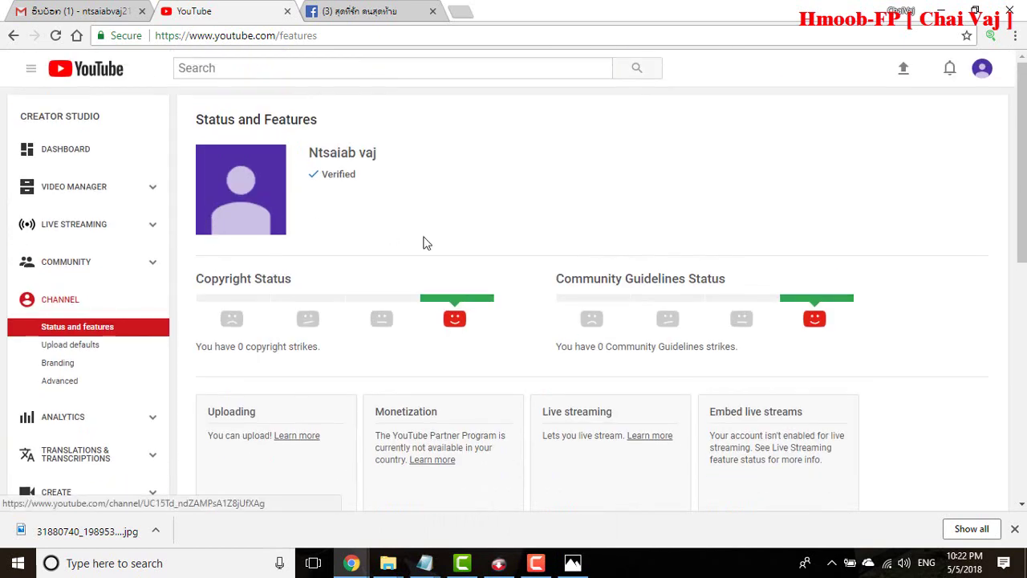
scroll(102, 369, down, 1)
scroll(103, 369, down, 1)
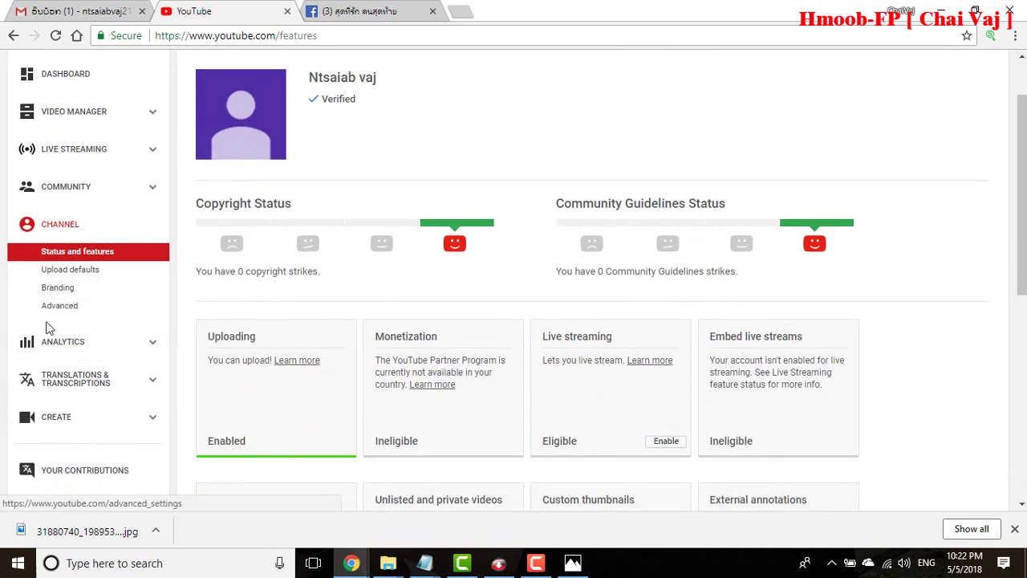
- In Channel > Advanced, change the country from Laos to United States and save
click(69, 309)
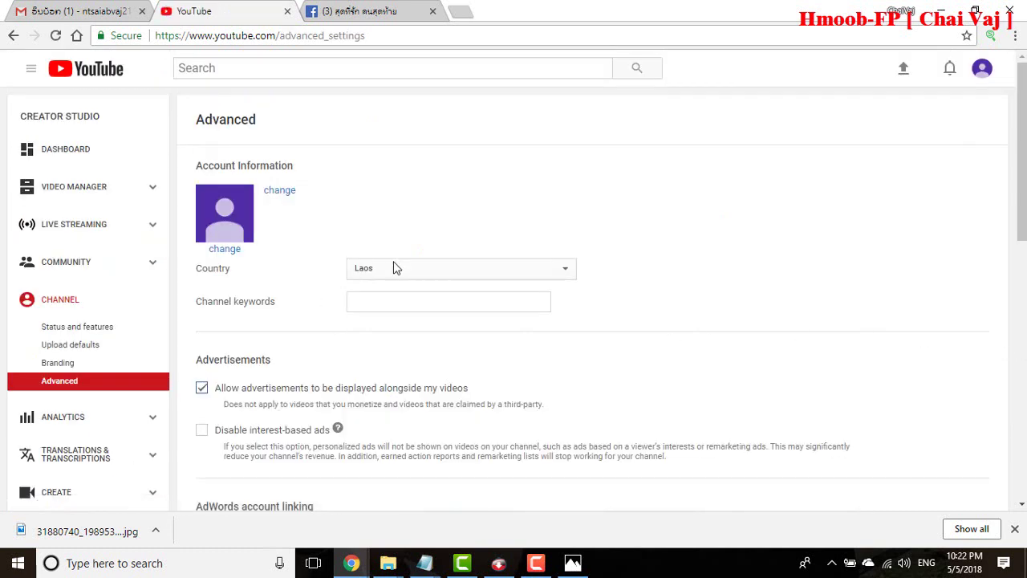
click(570, 275)
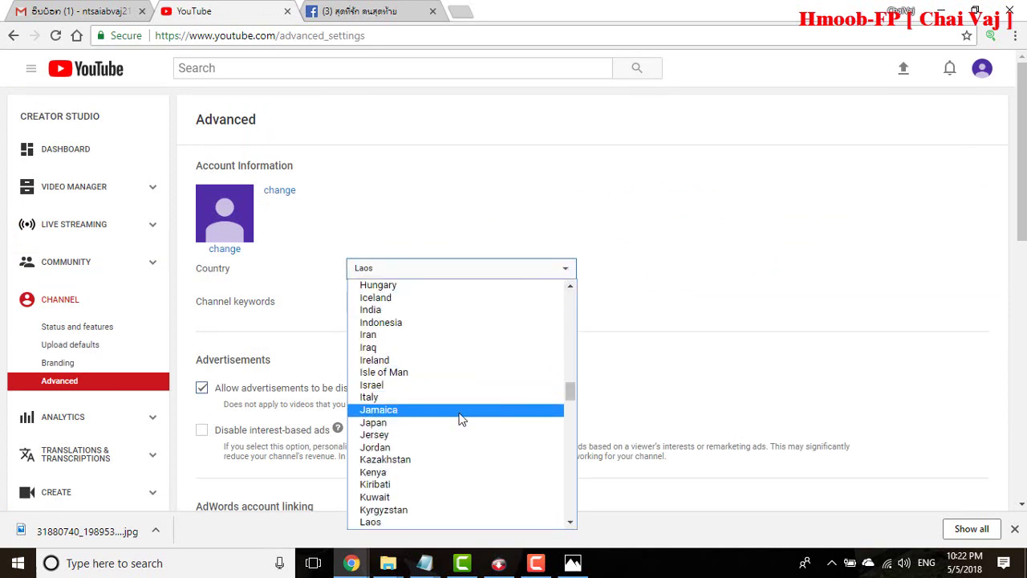
scroll(461, 413, down, 3)
scroll(449, 409, down, 15)
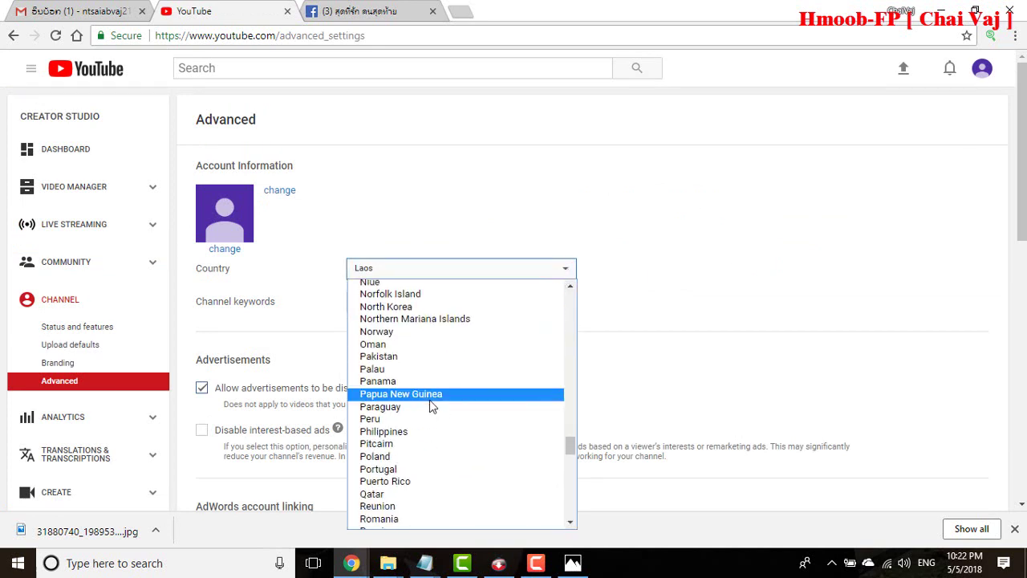
scroll(429, 448, down, 5)
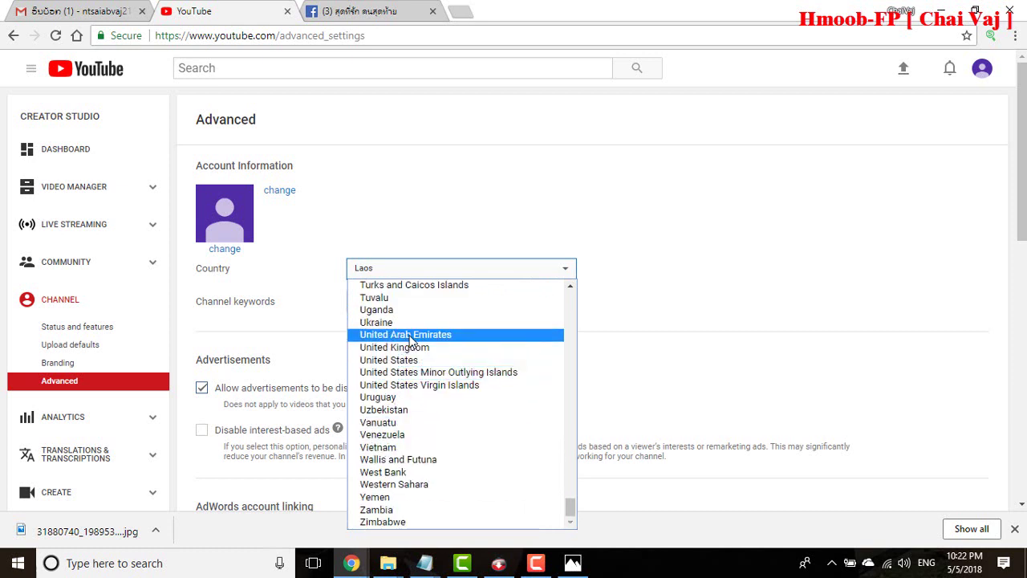
click(408, 361)
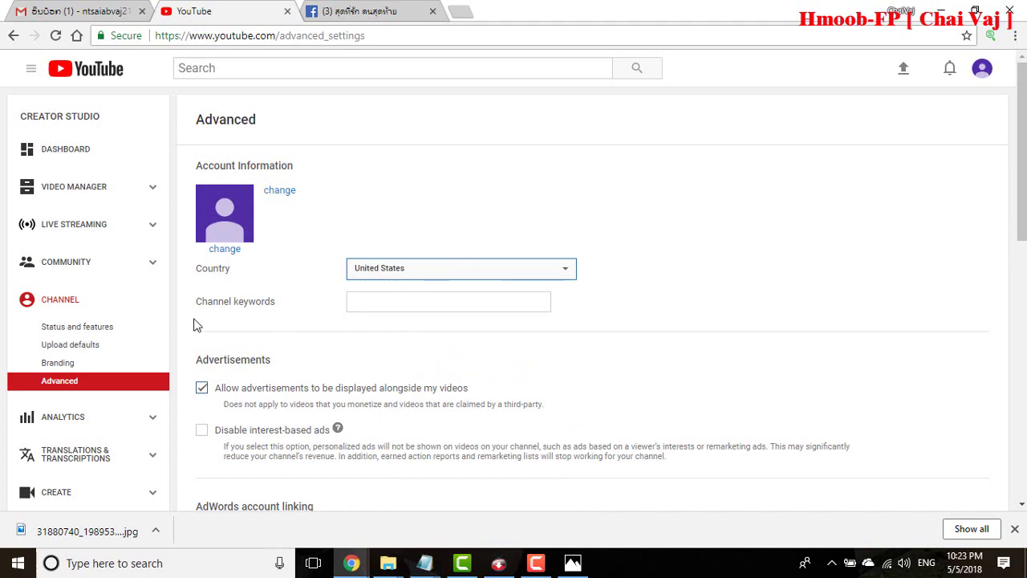
scroll(346, 421, down, 1)
scroll(337, 405, down, 6)
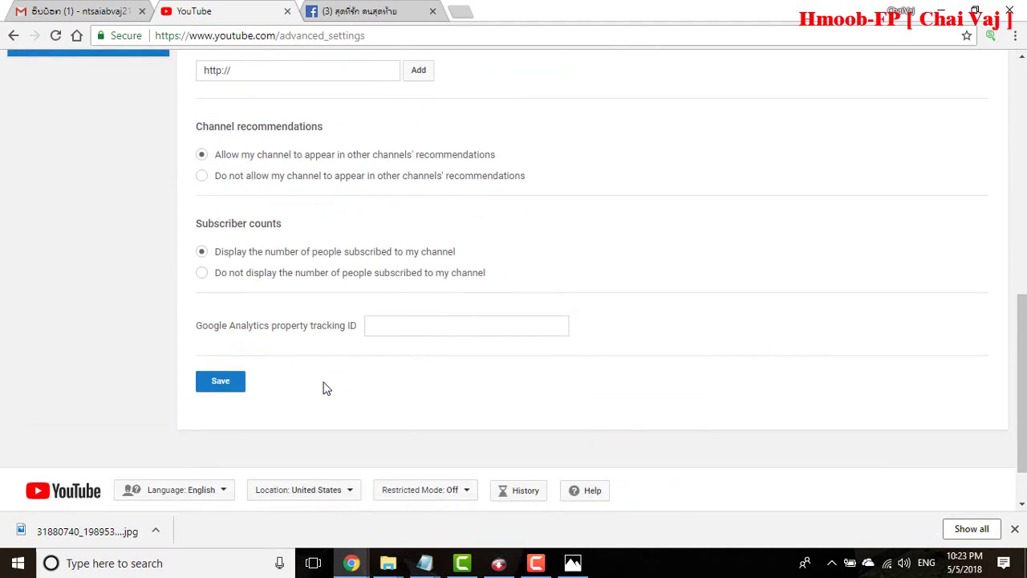
scroll(325, 381, up, 4)
scroll(288, 377, down, 4)
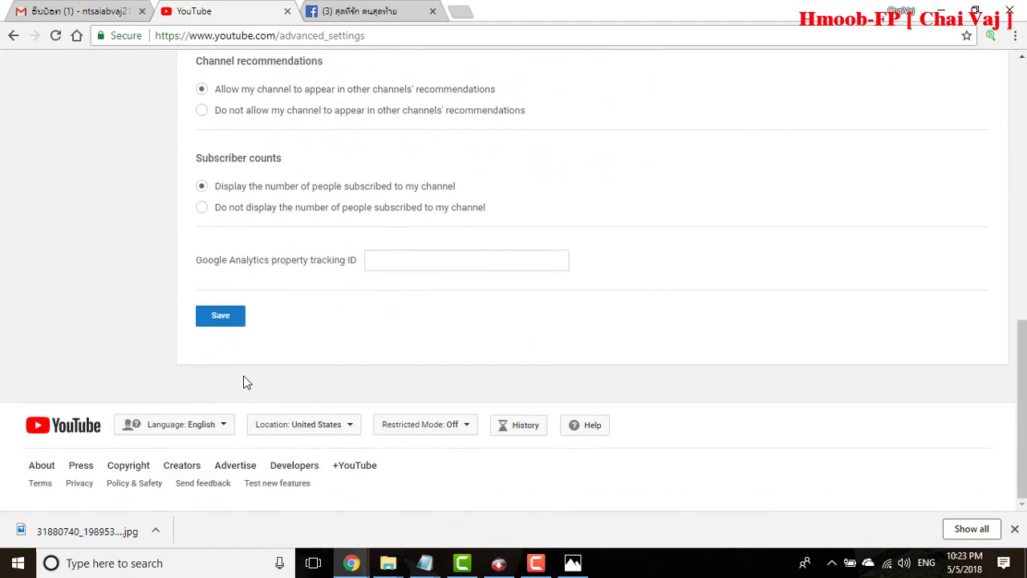
click(222, 320)
click(82, 369)
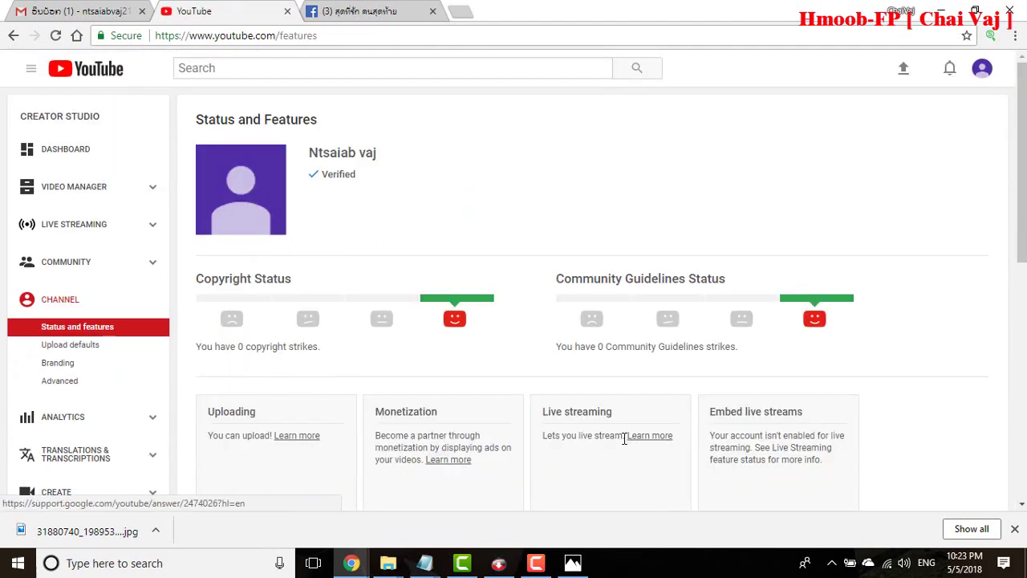
- Scroll to the Monetization card, now marked Eligible alongside Live streaming
scroll(497, 390, down, 4)
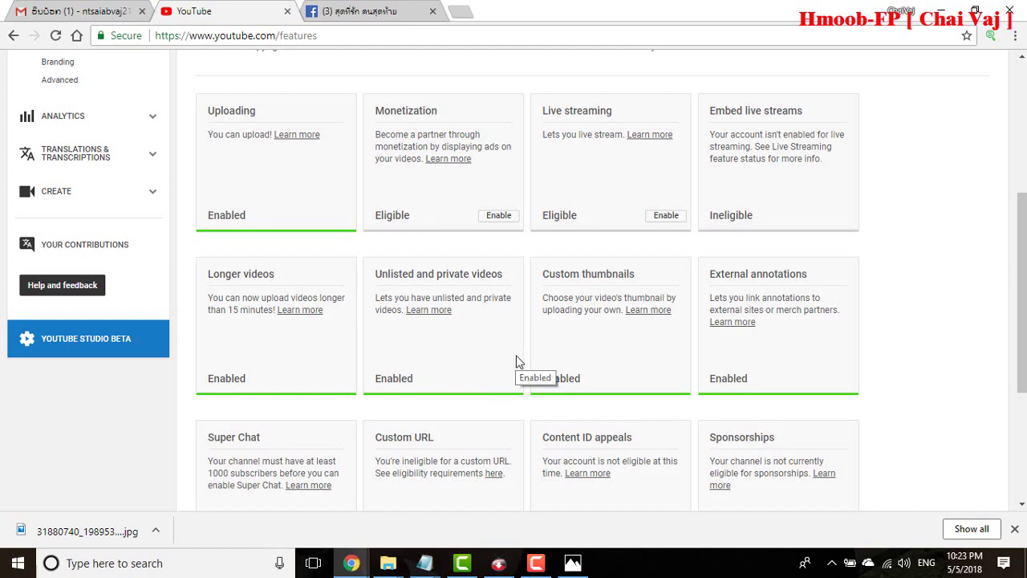
scroll(515, 359, up, 4)
scroll(514, 365, down, 2)
scroll(515, 370, down, 1)
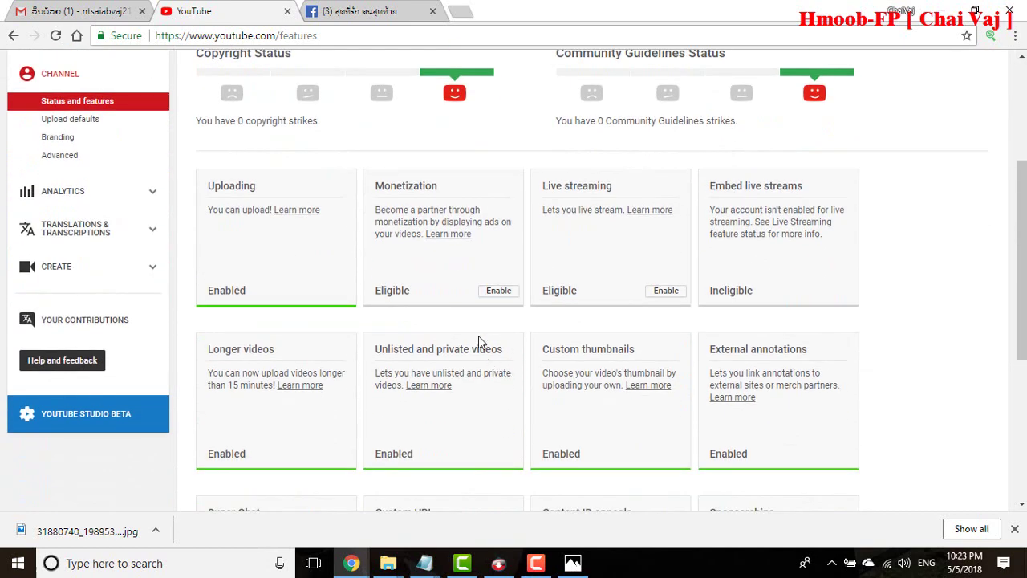
click(497, 292)
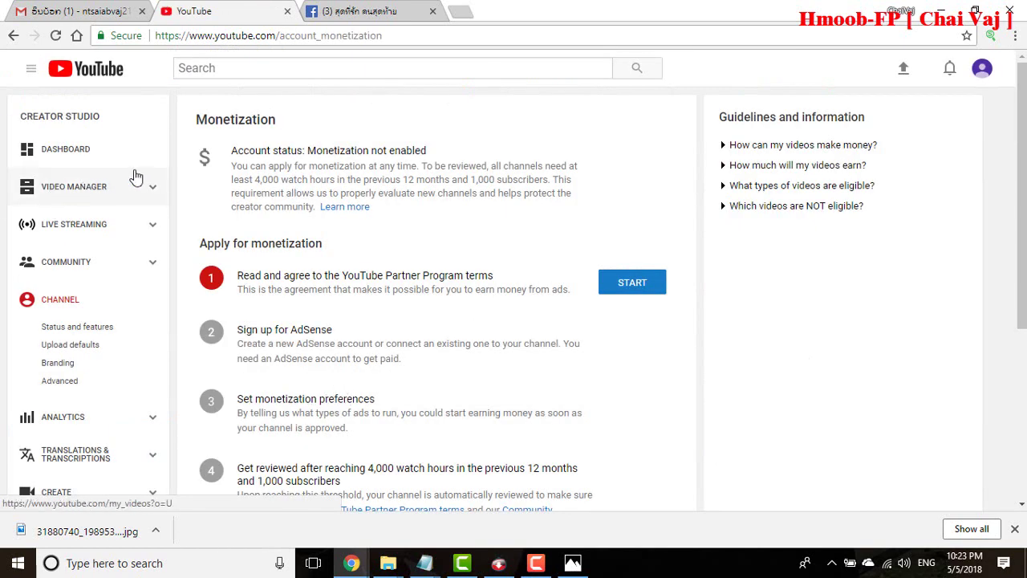
scroll(262, 216, down, 1)
scroll(262, 216, down, 3)
scroll(271, 227, up, 3)
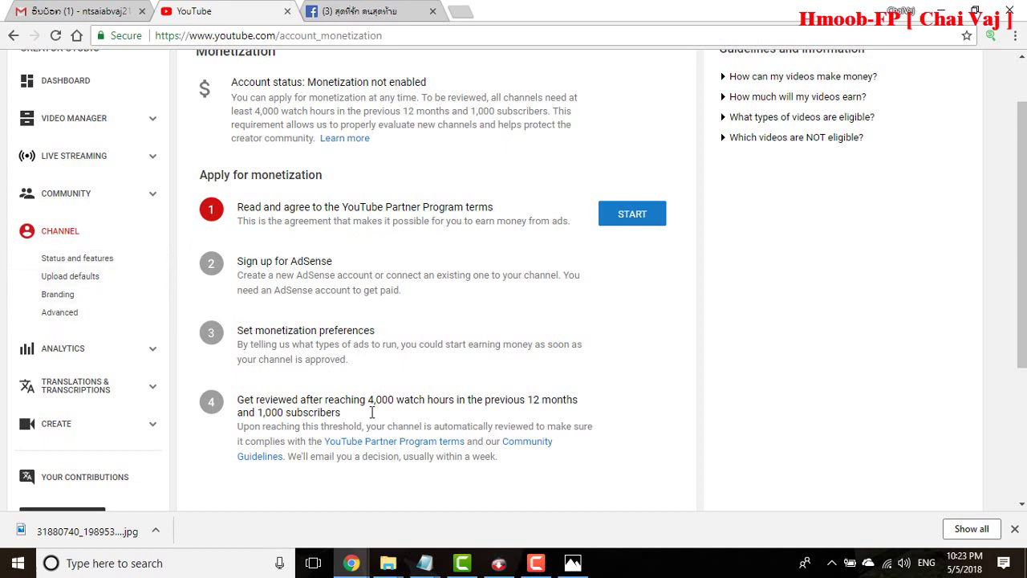
scroll(385, 350, down, 2)
scroll(389, 337, up, 1)
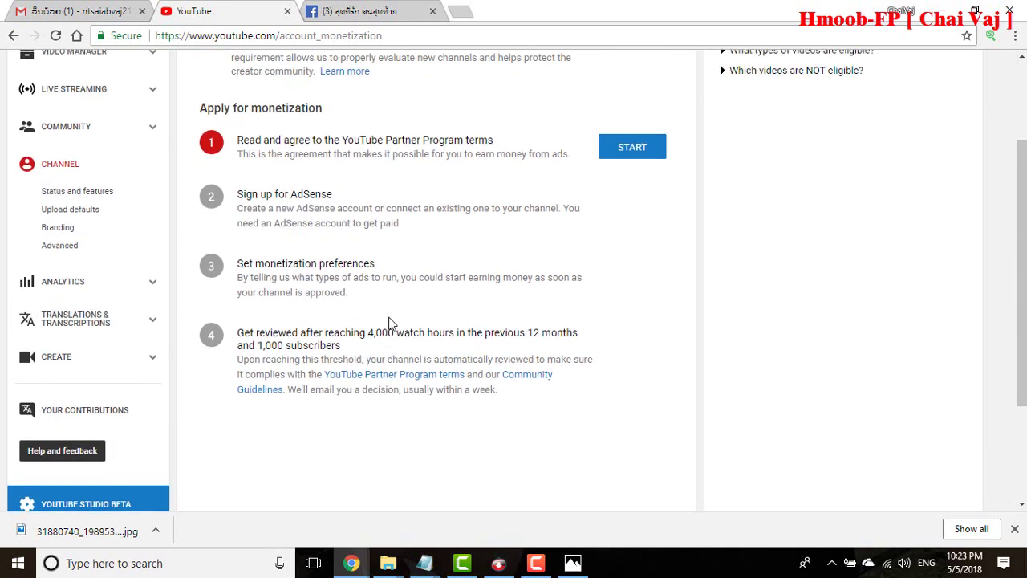
scroll(389, 324, up, 1)
scroll(422, 328, down, 2)
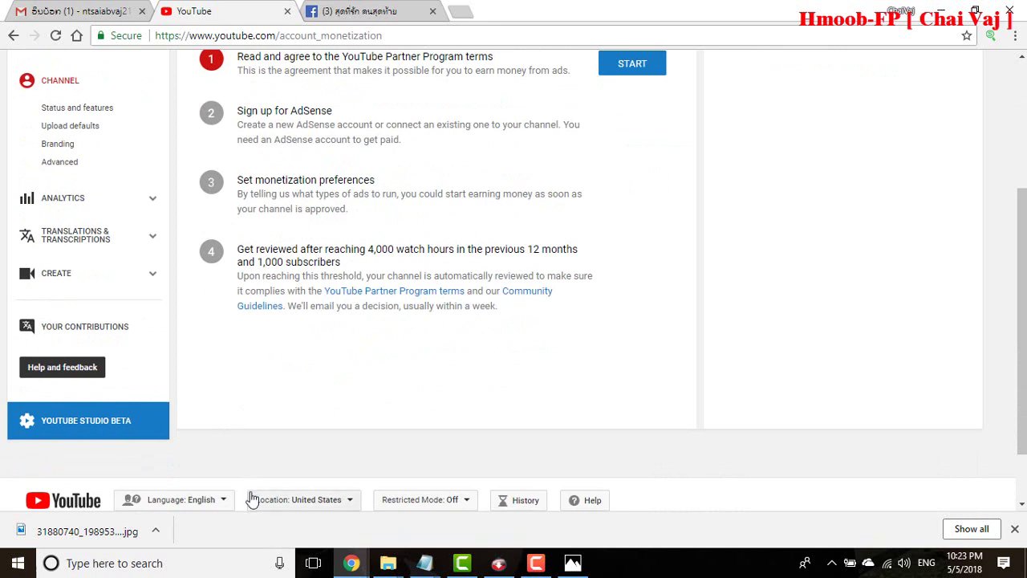
- Change the footer site language from English to ລາວ (Lao)
click(228, 501)
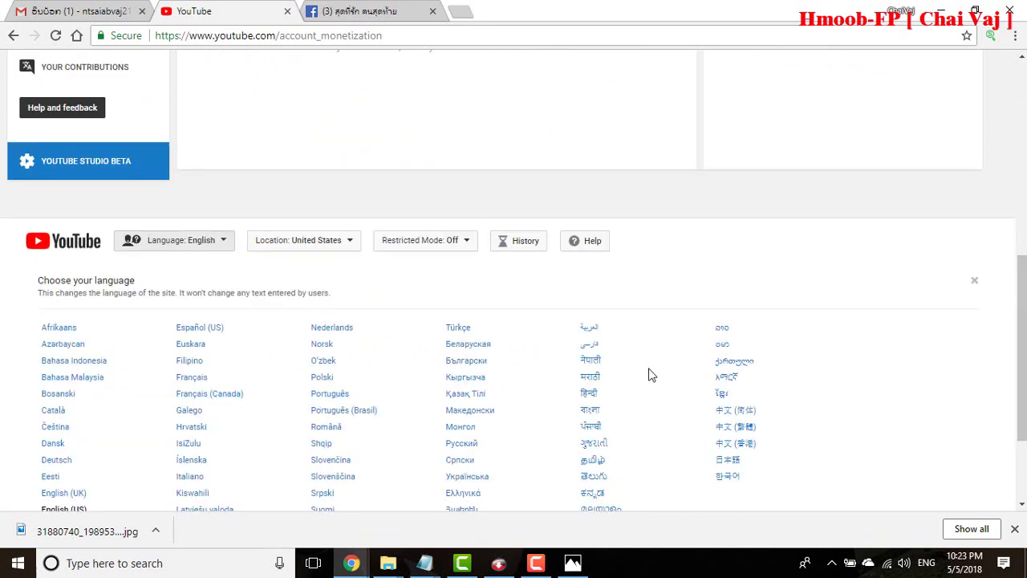
click(722, 329)
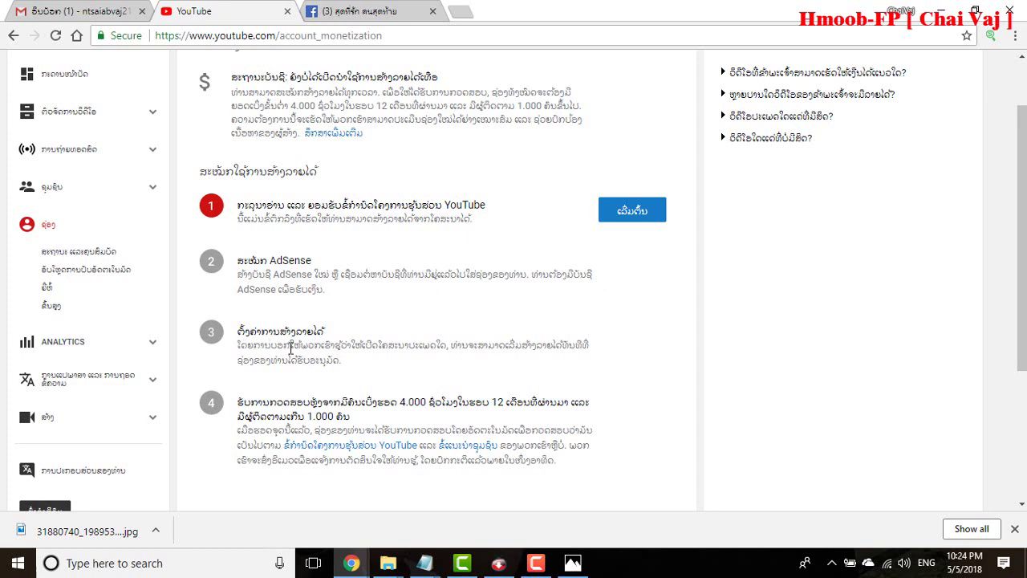
scroll(443, 364, down, 3)
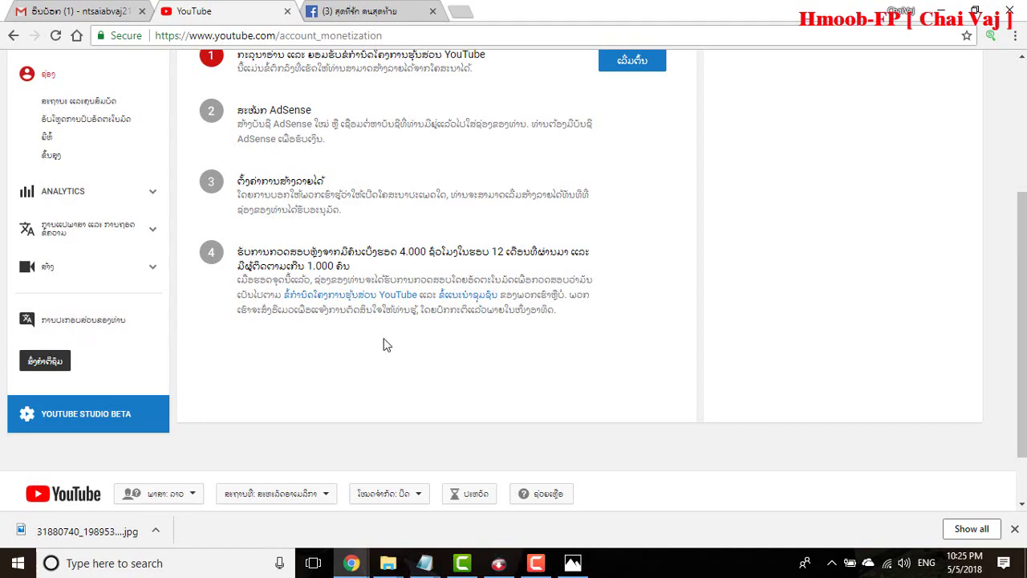
scroll(404, 260, up, 2)
scroll(405, 266, down, 3)
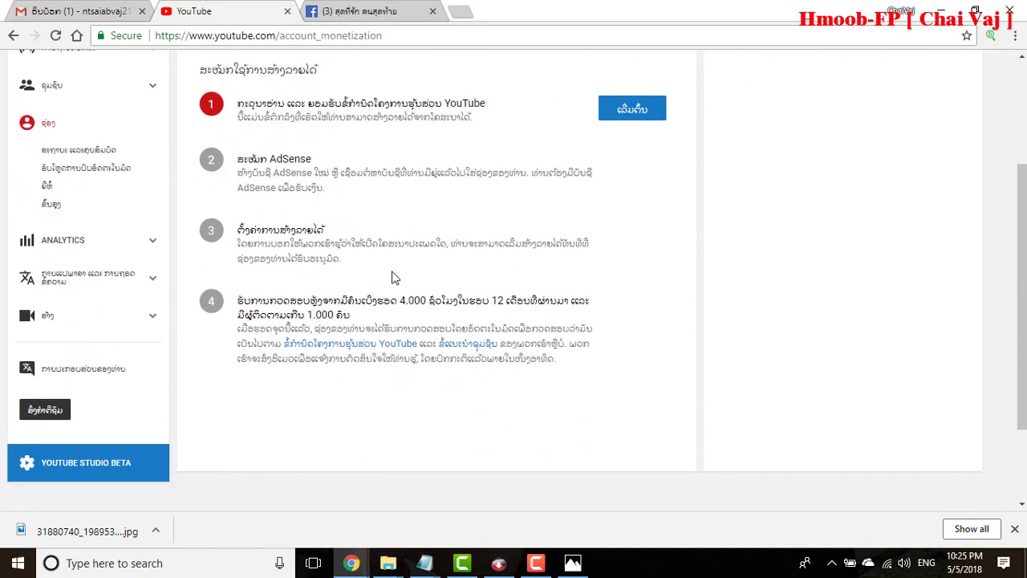
scroll(361, 255, up, 4)
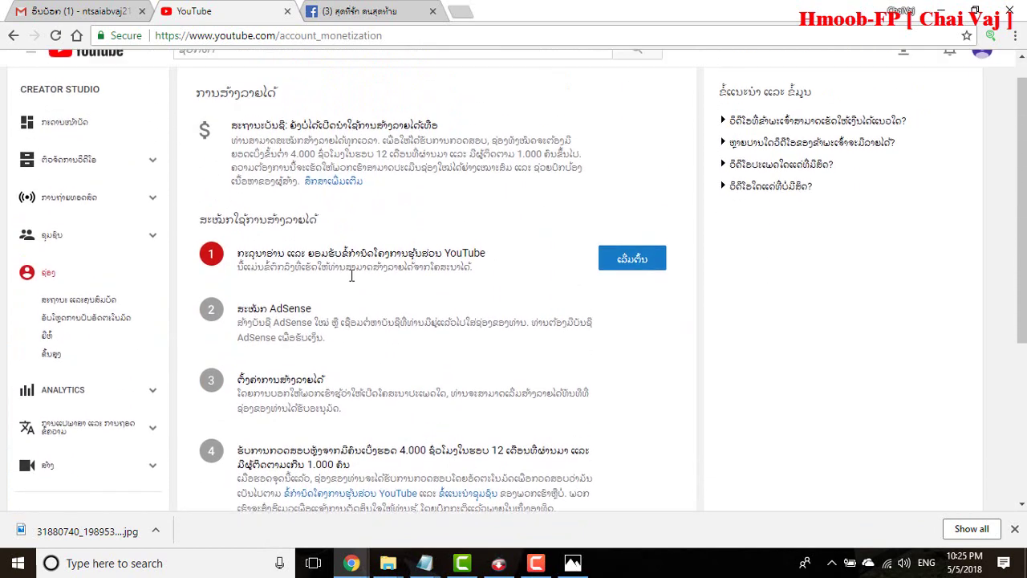
scroll(417, 348, down, 2)
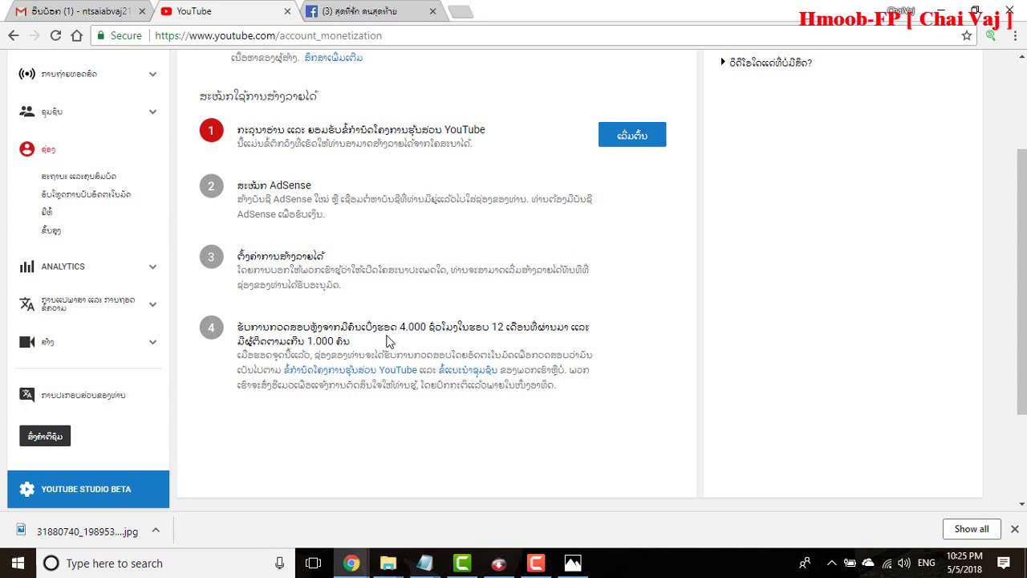
scroll(389, 340, up, 2)
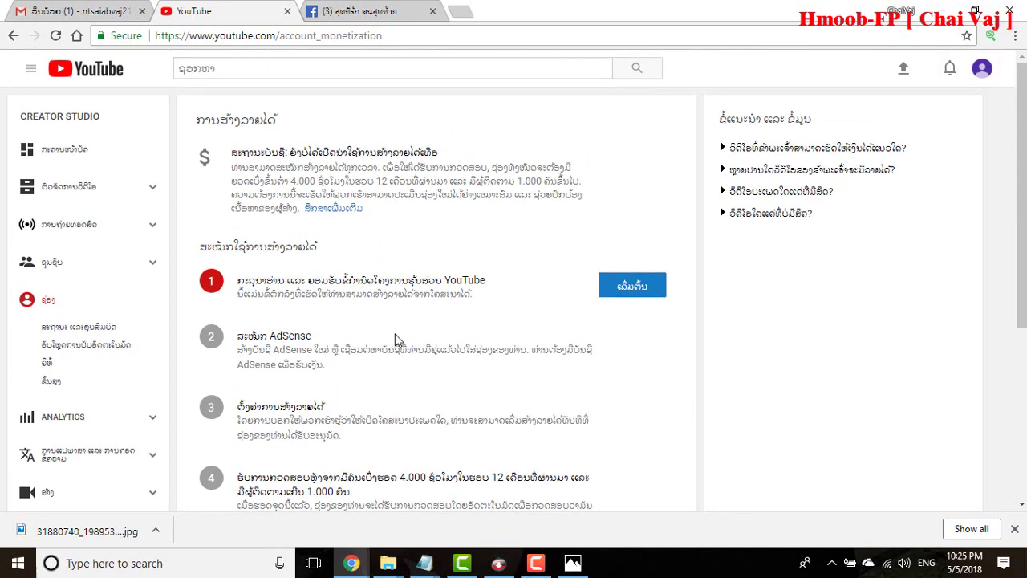
scroll(425, 333, down, 2)
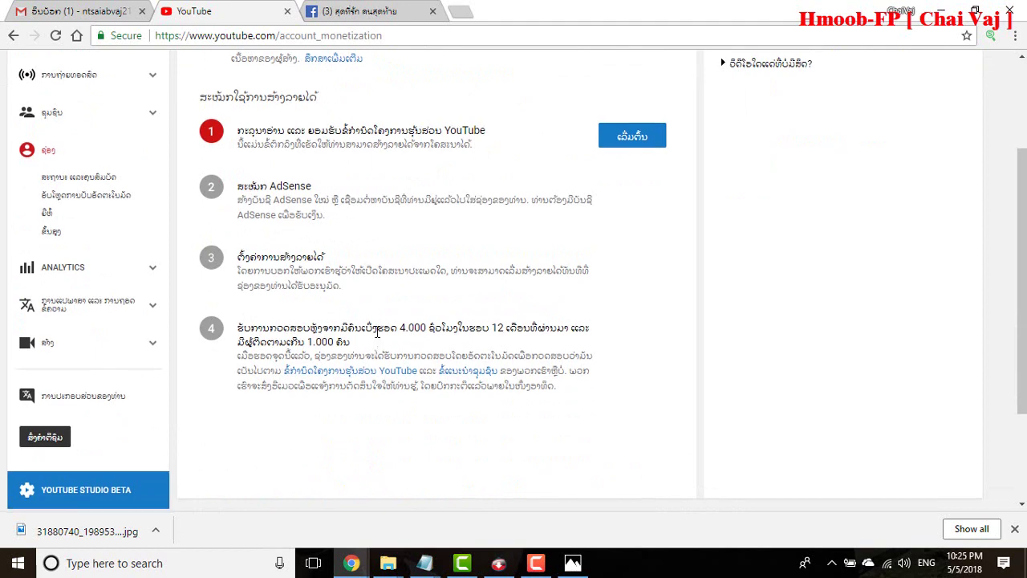
scroll(384, 337, up, 2)
scroll(370, 330, down, 2)
scroll(366, 334, up, 1)
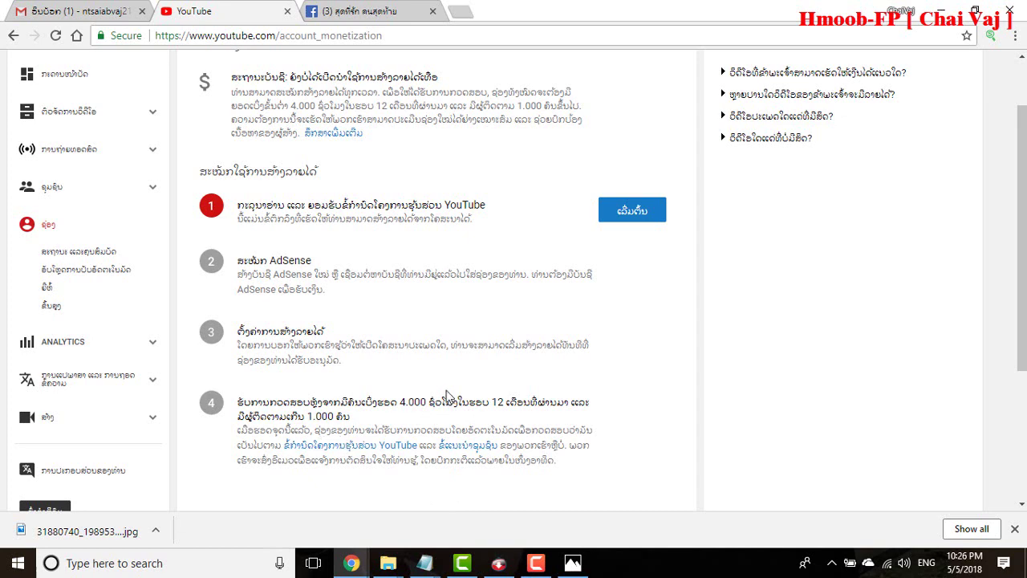
scroll(337, 343, up, 1)
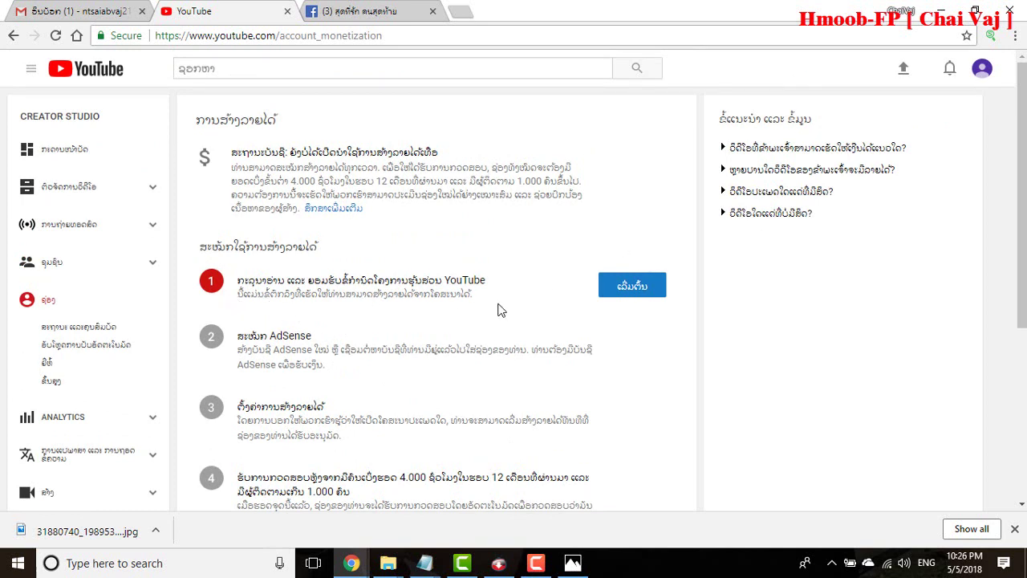
- Start step 1, tick all three Partner Program agreement checkboxes and accept the terms
click(633, 287)
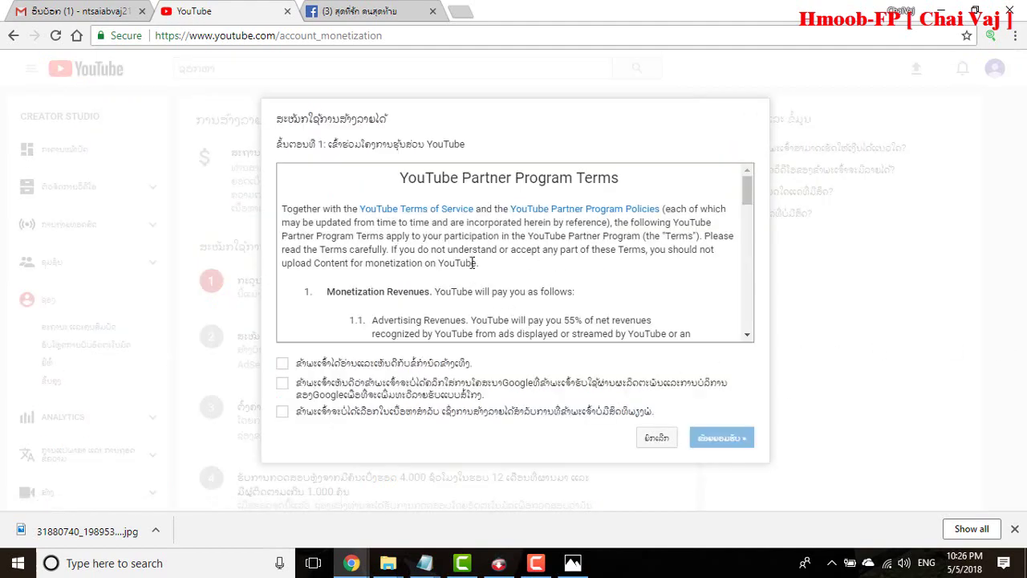
scroll(481, 257, down, 15)
scroll(546, 230, up, 12)
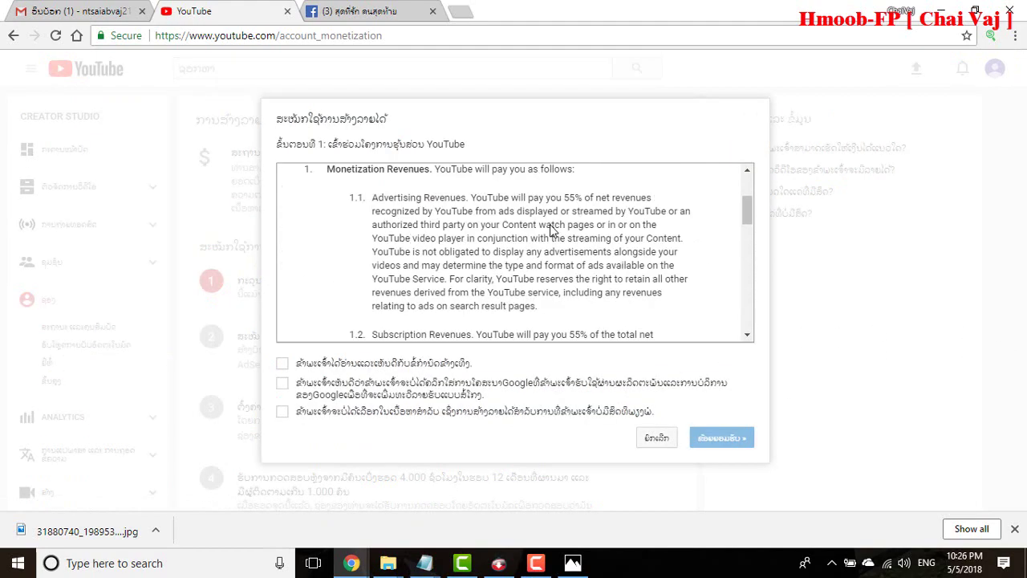
scroll(550, 230, down, 12)
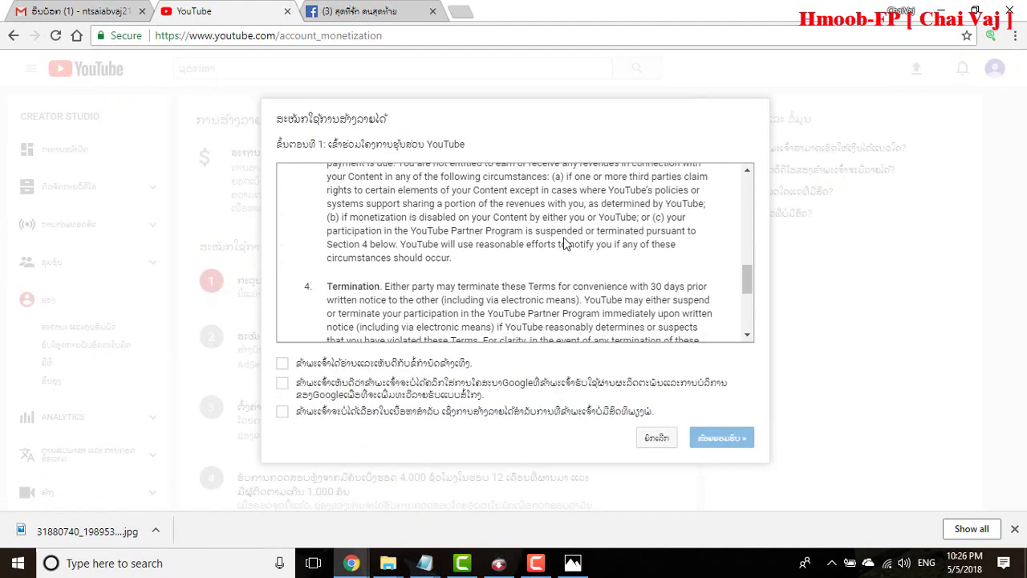
click(282, 365)
click(282, 411)
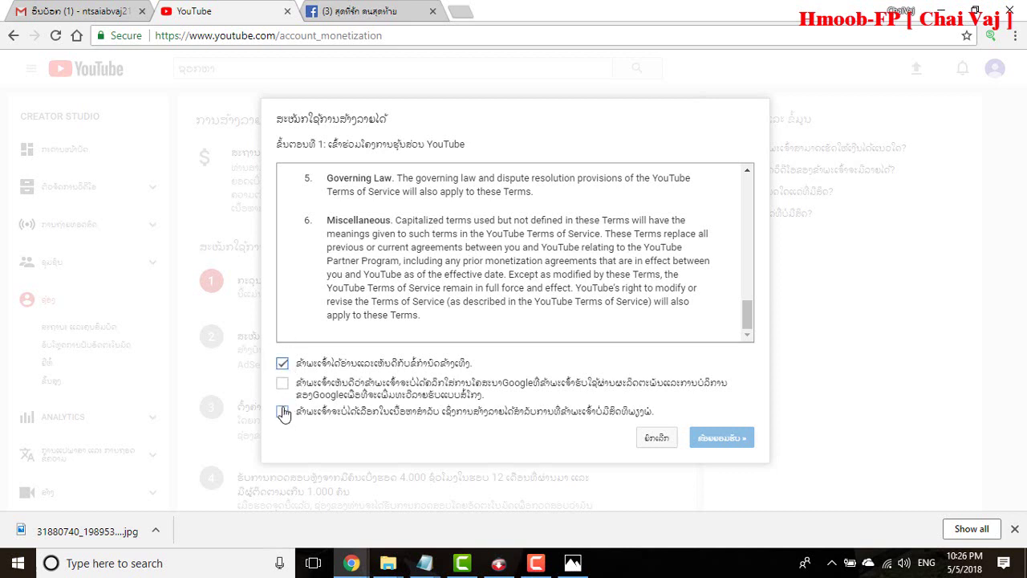
click(282, 383)
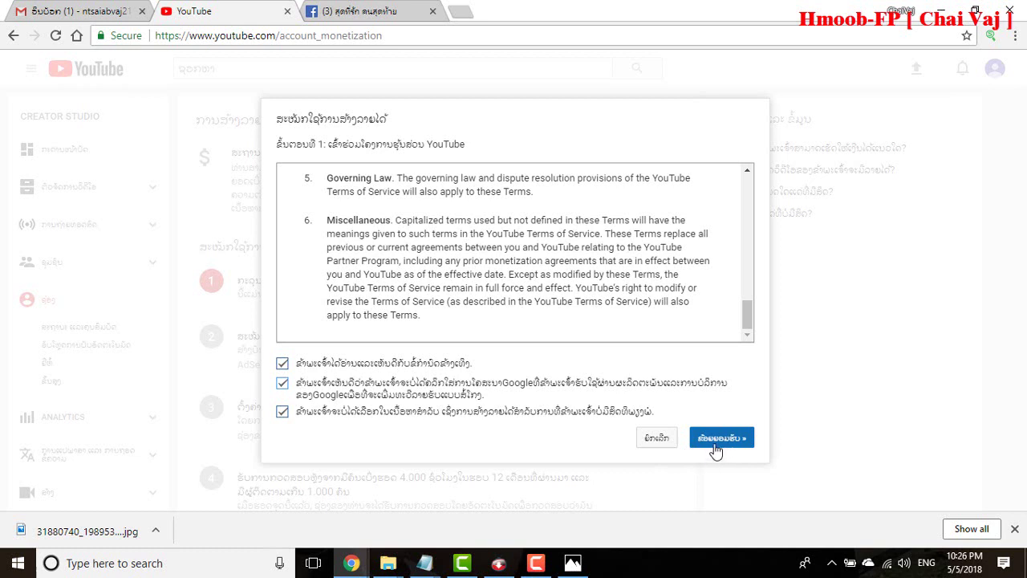
click(714, 451)
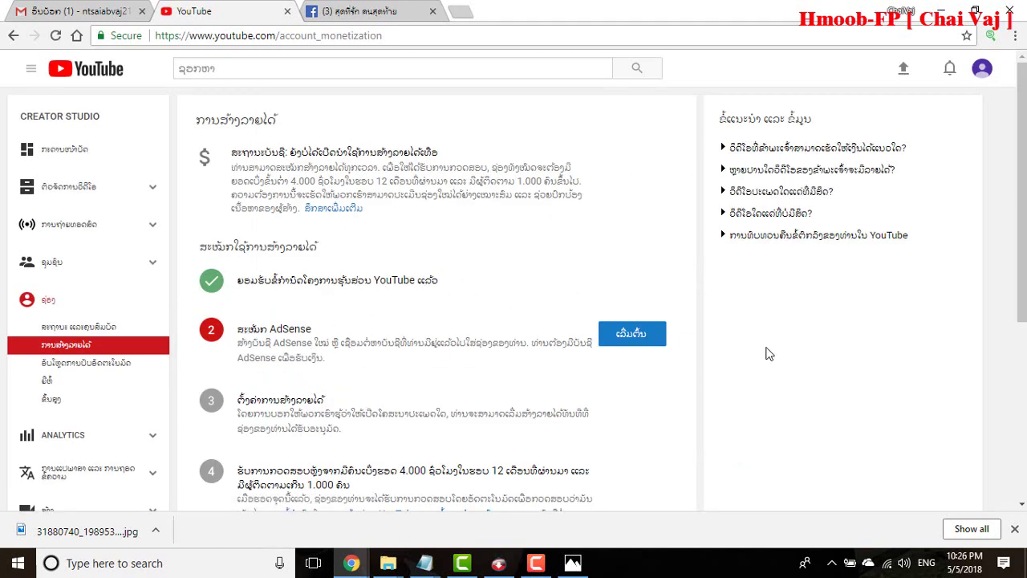
- Start the Sign up for AdSense step and continue to Google's AdSense connection
click(631, 339)
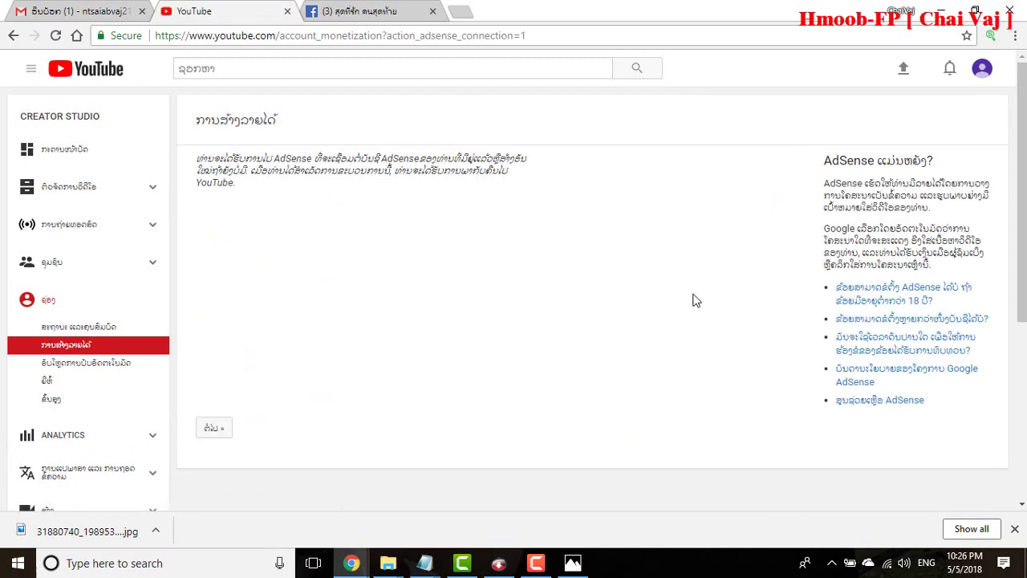
scroll(498, 361, down, 4)
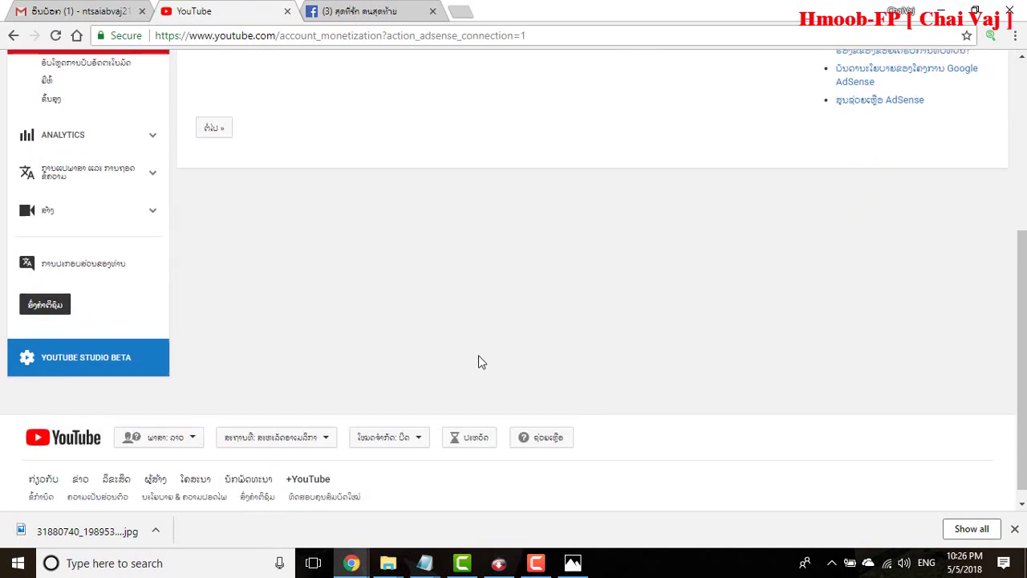
scroll(417, 377, up, 4)
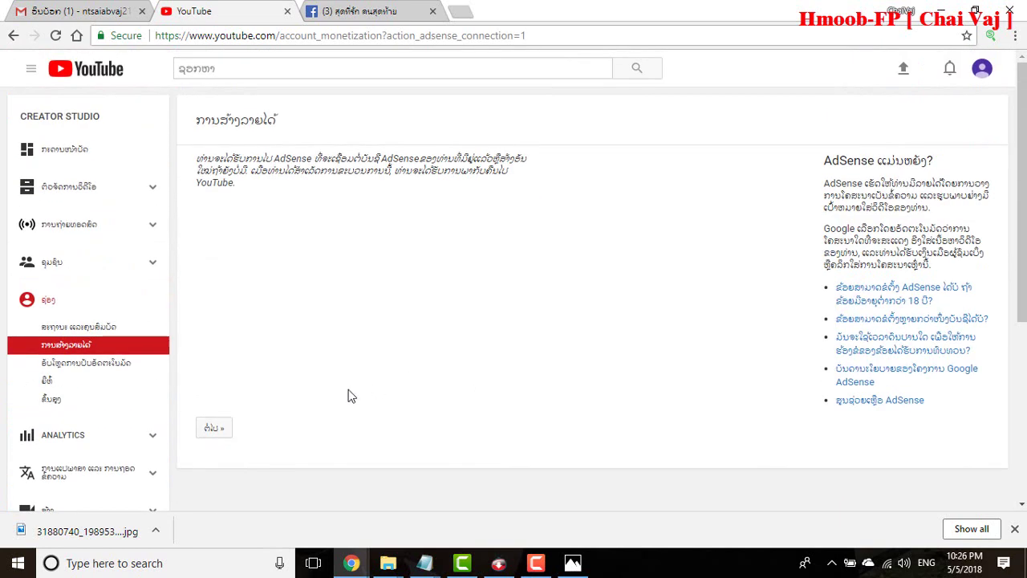
click(214, 431)
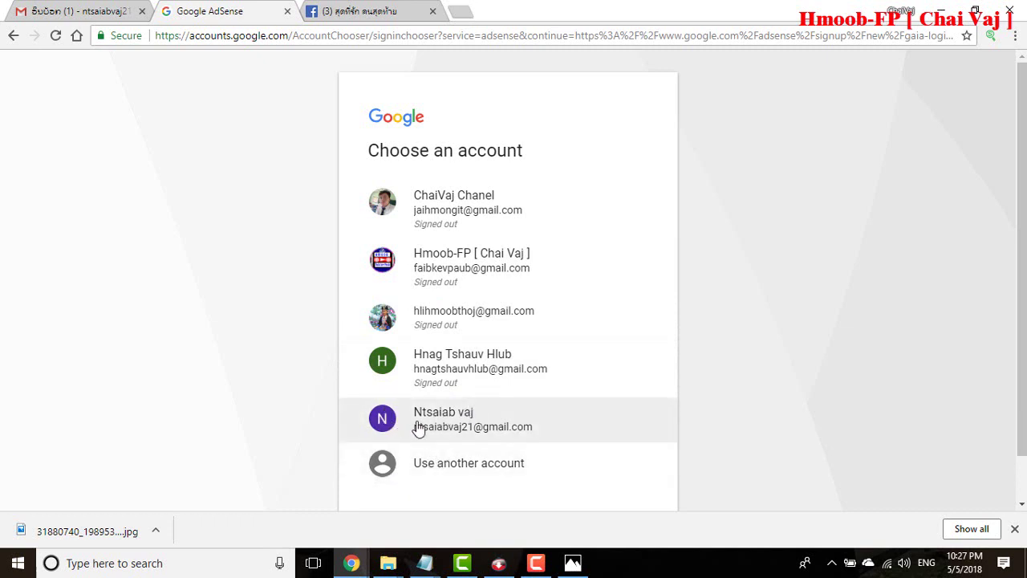
- Pick the channel's account on the Choose an account page
click(563, 427)
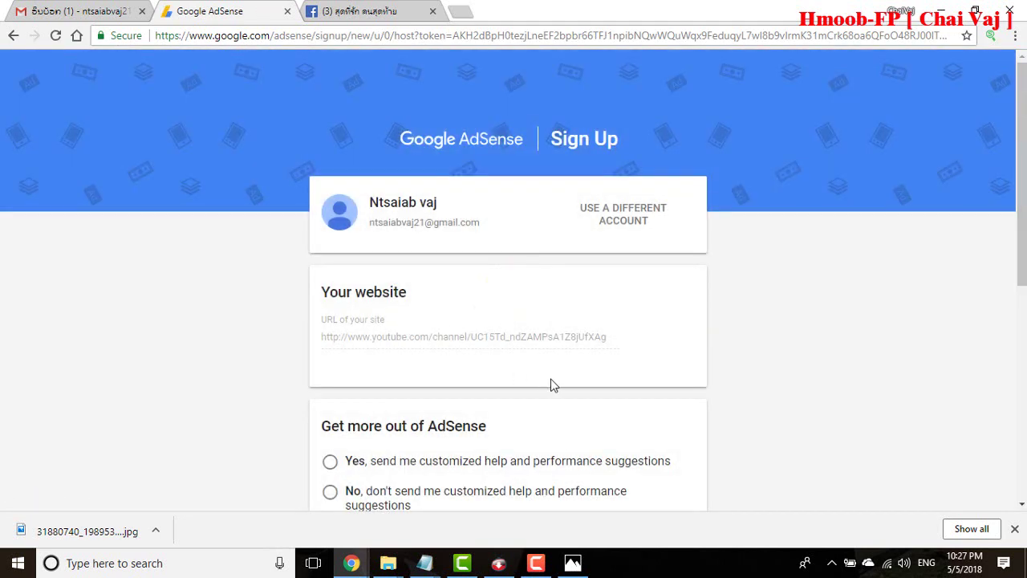
- Choose Yes under Get more out of AdSense for customized help and performance suggestions
scroll(669, 265, down, 2)
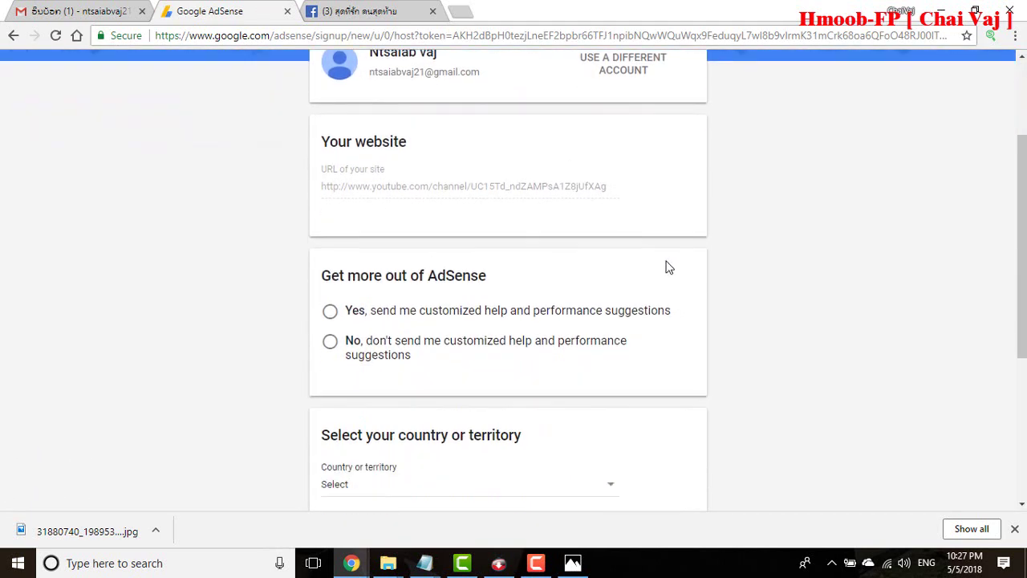
scroll(525, 260, down, 3)
scroll(522, 261, up, 2)
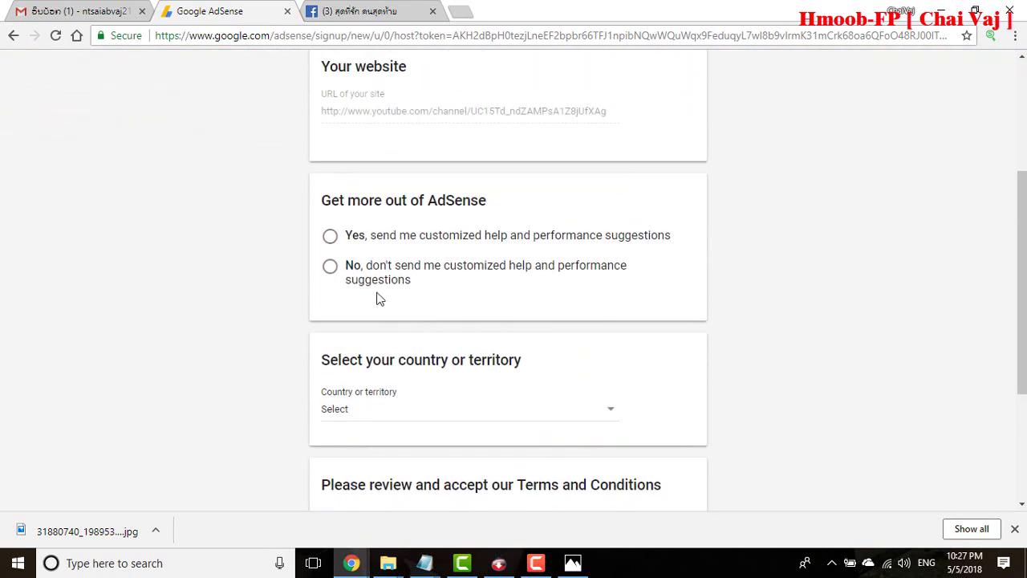
click(338, 236)
scroll(587, 286, down, 2)
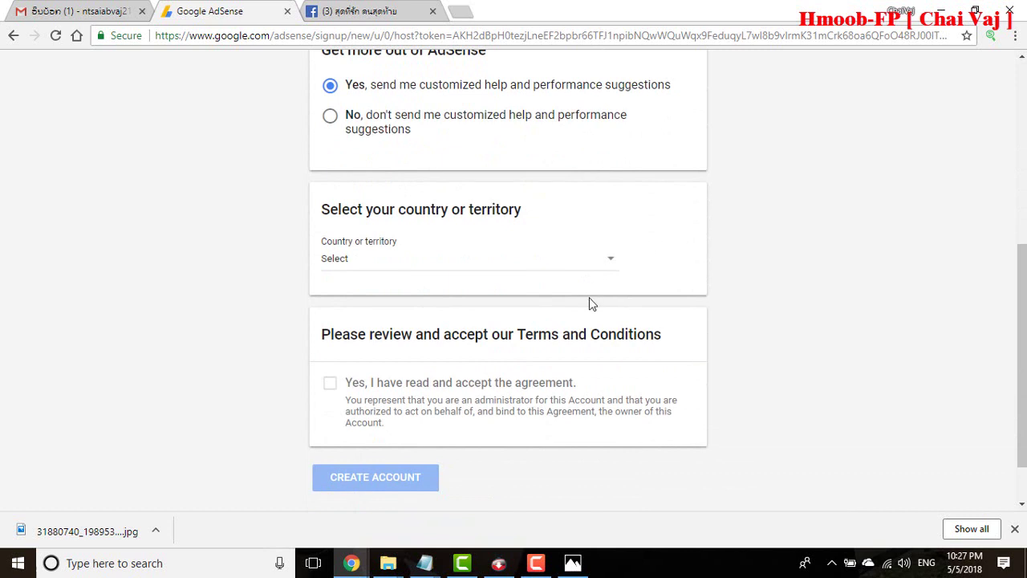
scroll(591, 304, down, 1)
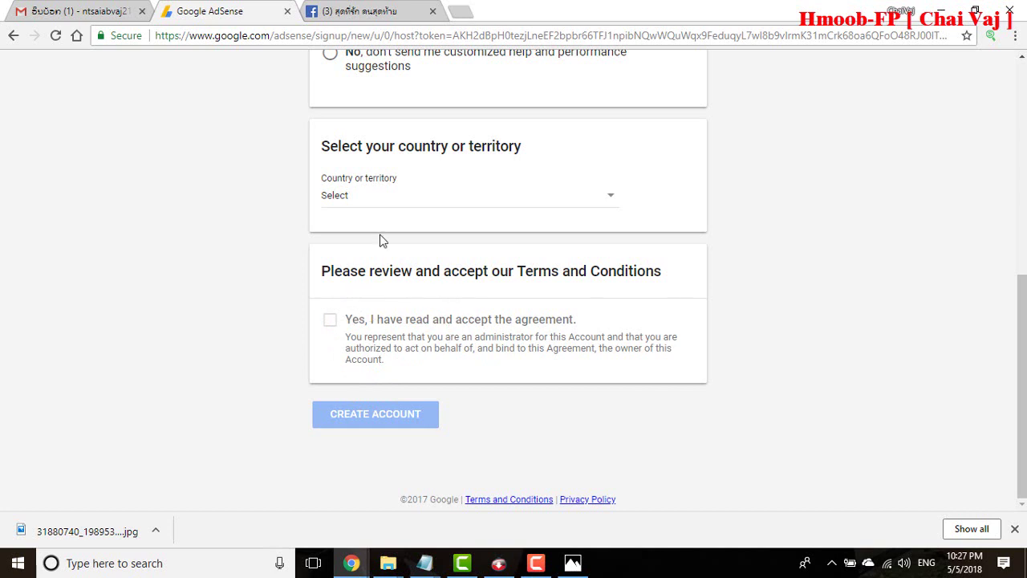
- Expand the Country or territory dropdown and scroll down until Laos appears
click(612, 202)
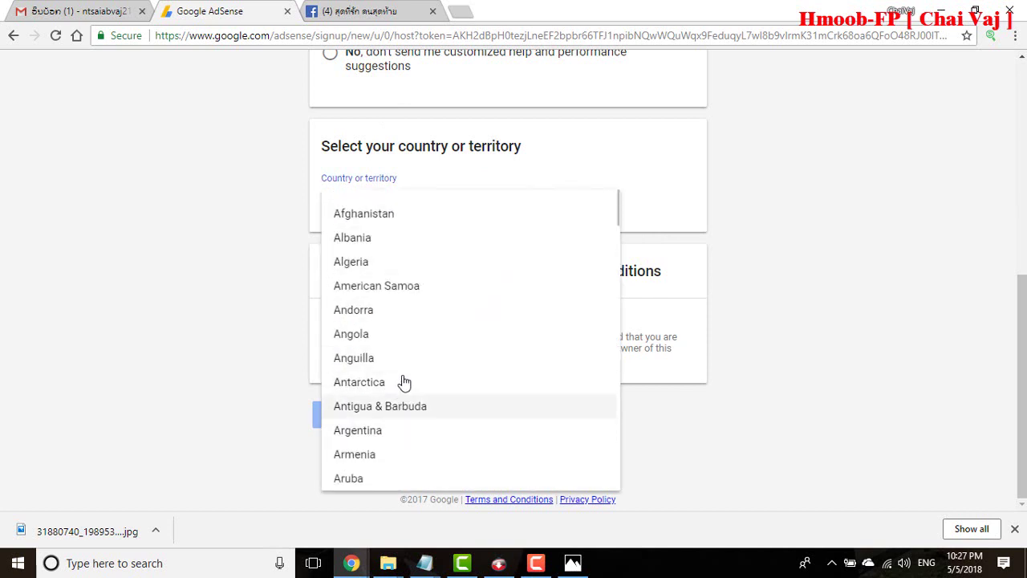
scroll(401, 325, down, 5)
scroll(402, 329, down, 10)
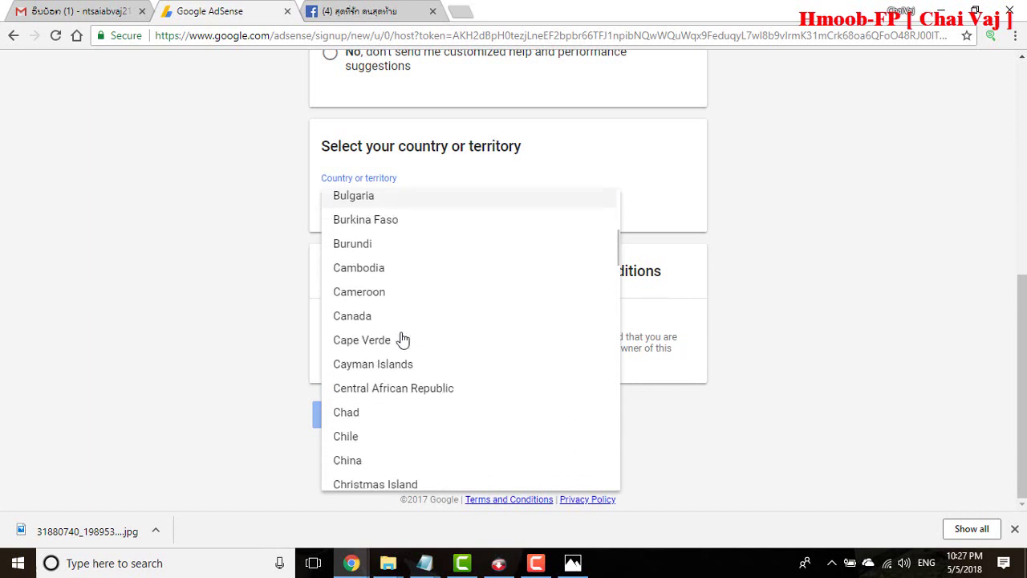
scroll(403, 340, up, 3)
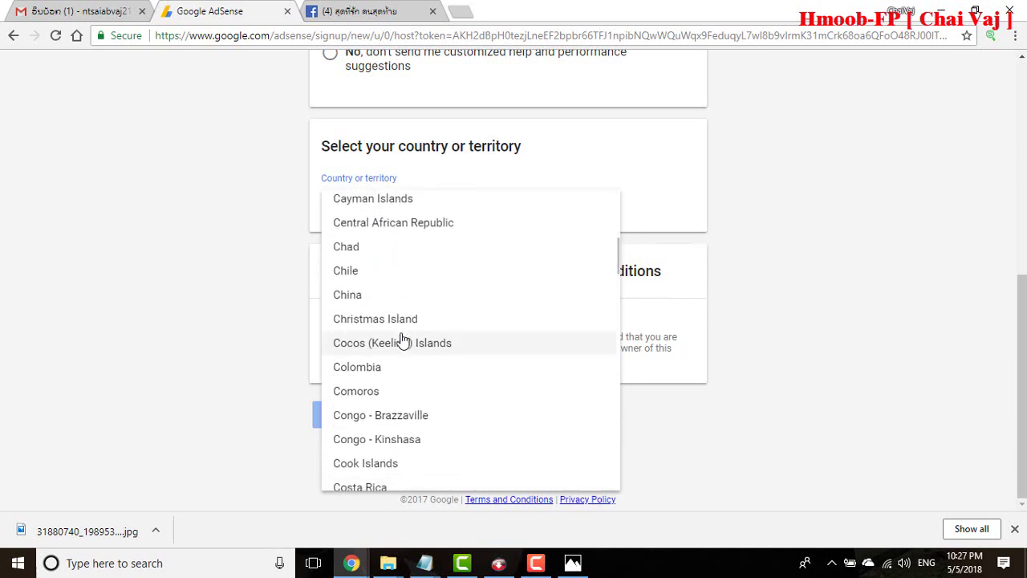
scroll(405, 347, down, 5)
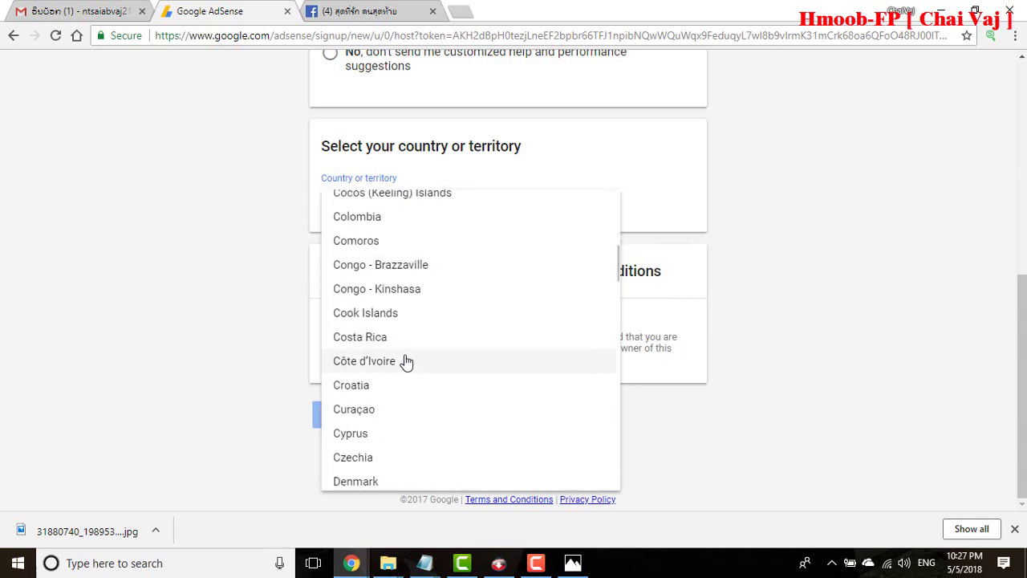
scroll(405, 370, down, 2)
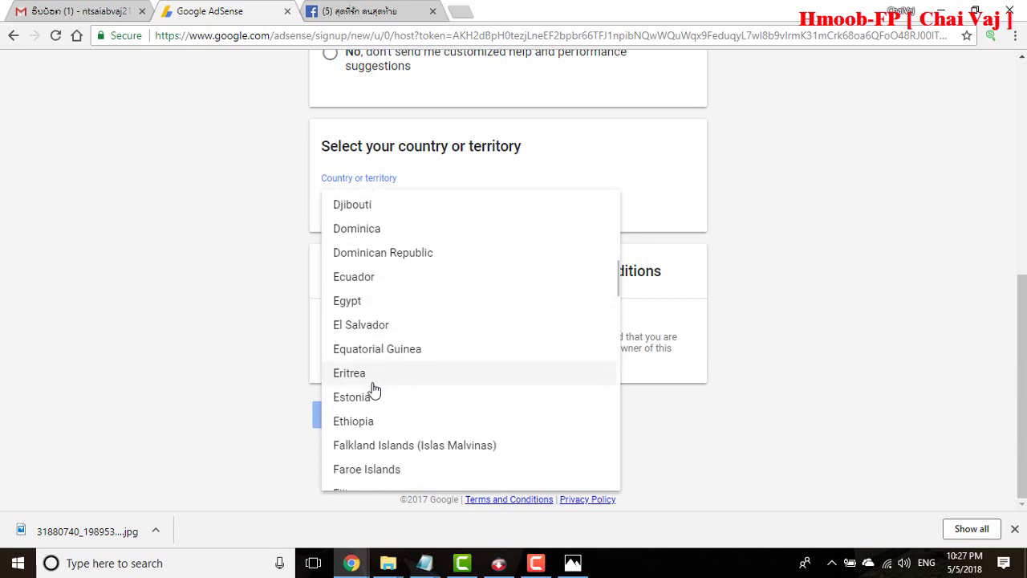
scroll(374, 391, down, 2)
scroll(383, 382, down, 3)
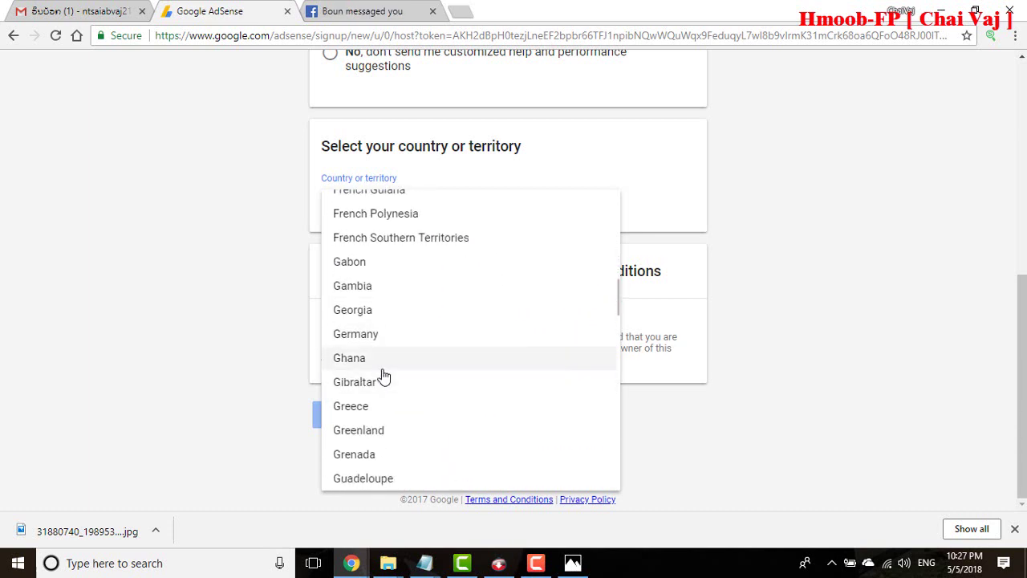
scroll(385, 378, down, 3)
scroll(381, 376, down, 2)
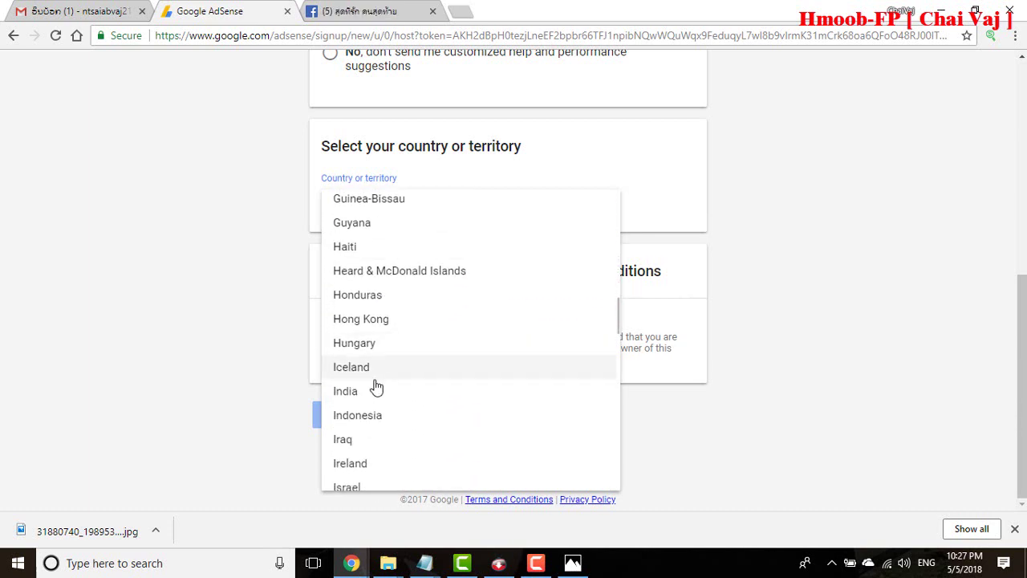
scroll(376, 387, down, 6)
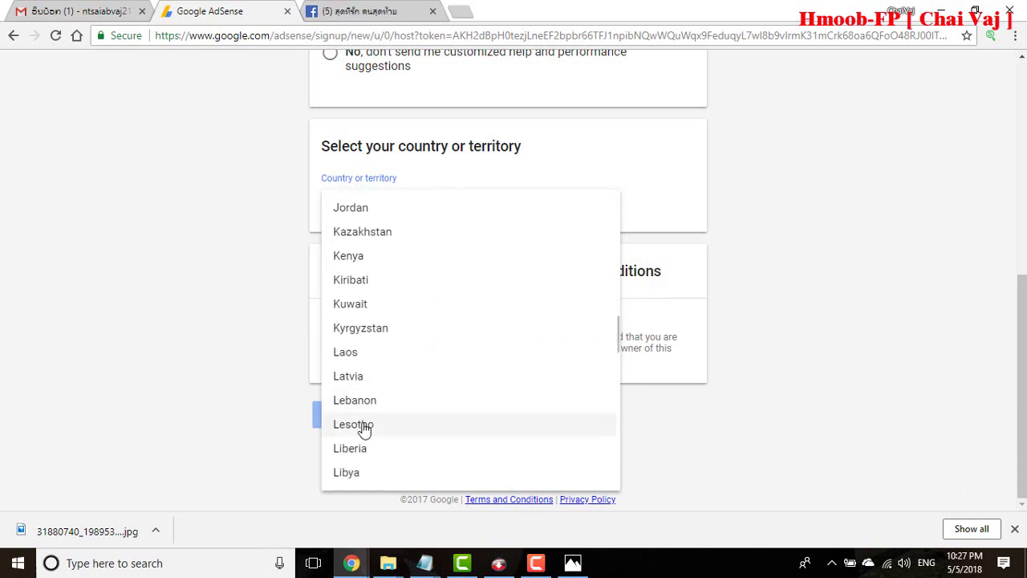
- Select Laos as the country, accept the AdSense terms agreement, and create the account
click(358, 353)
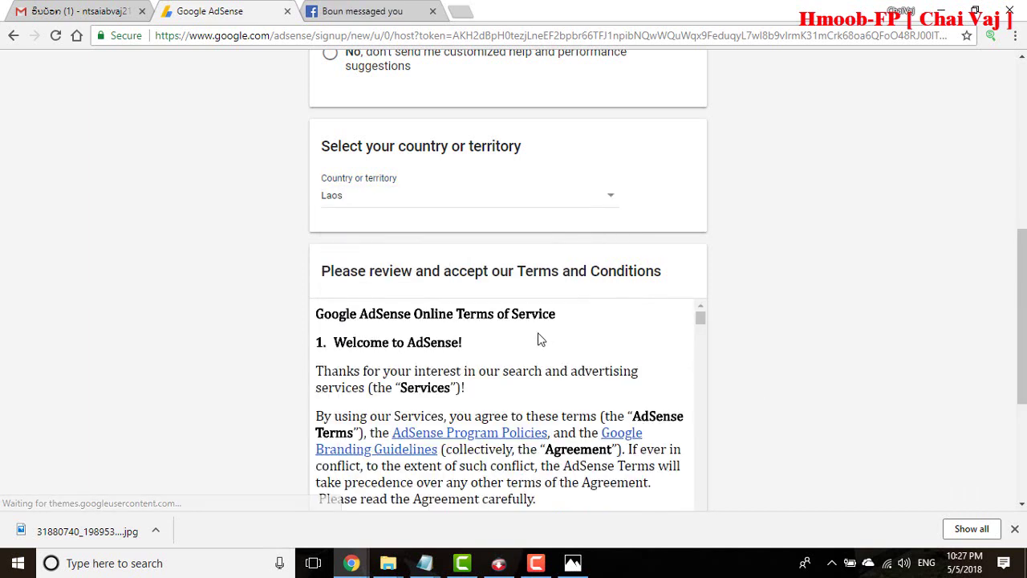
scroll(688, 365, down, 15)
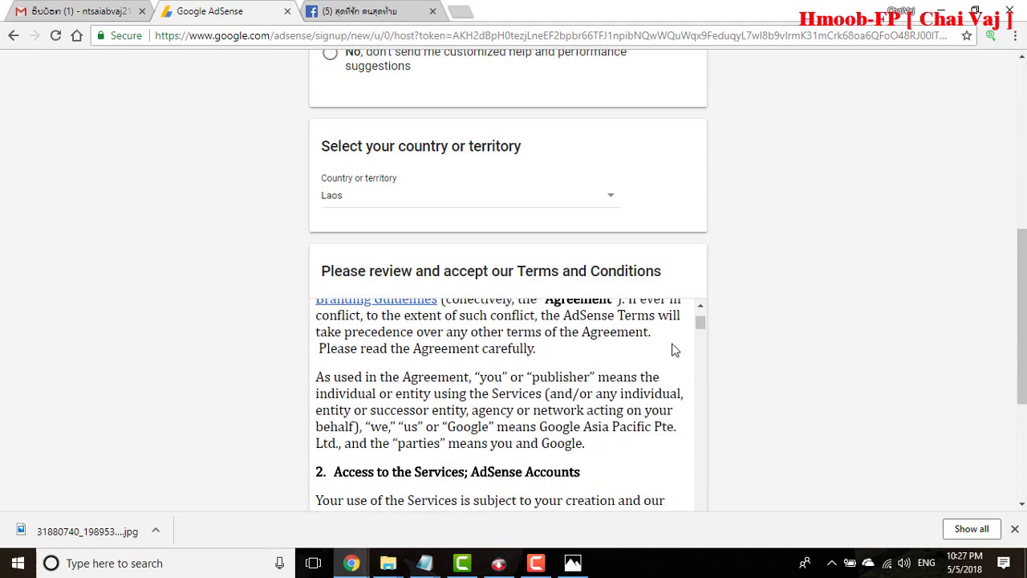
scroll(686, 401, down, 15)
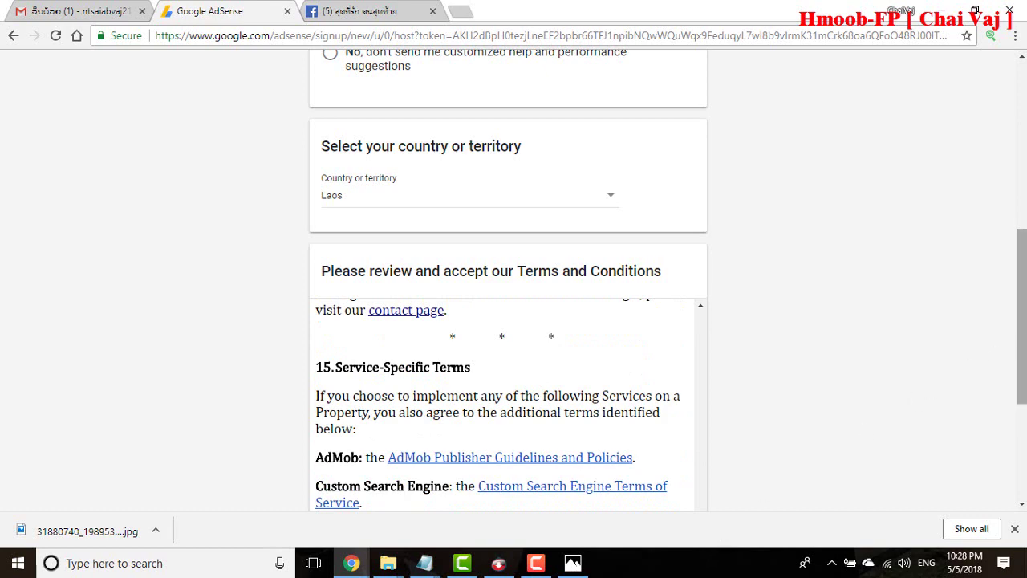
scroll(1023, 345, down, 3)
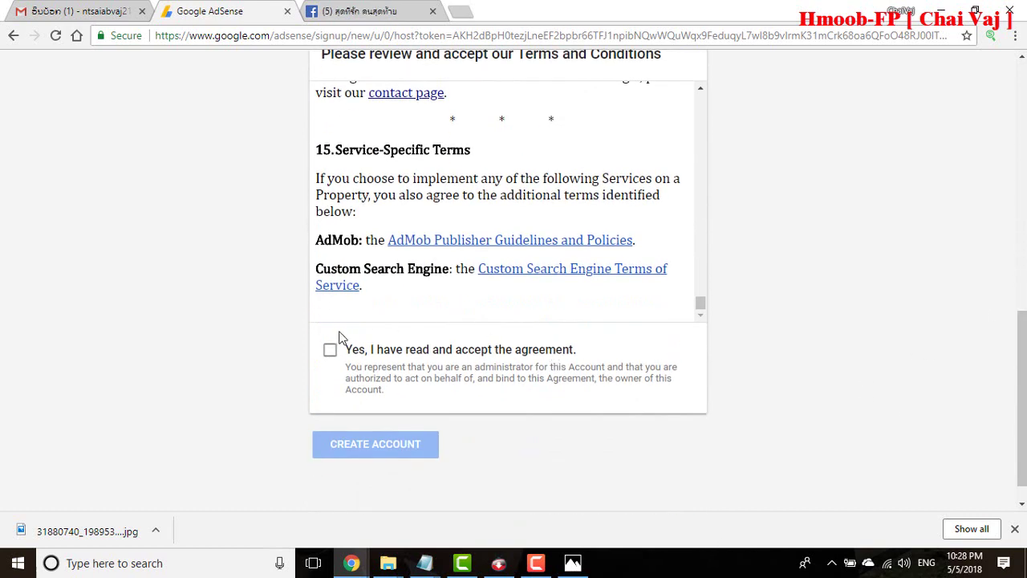
click(327, 359)
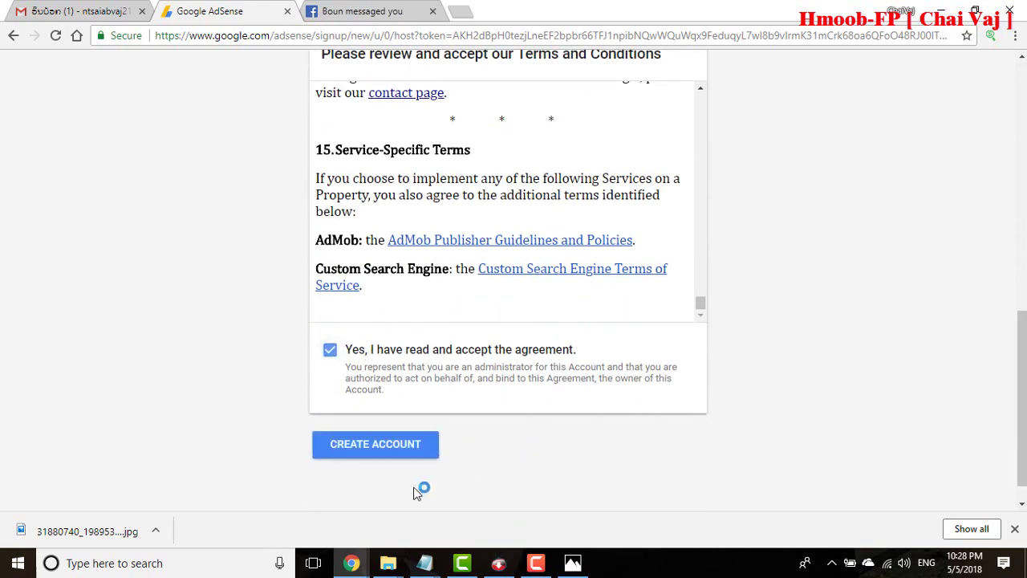
click(367, 448)
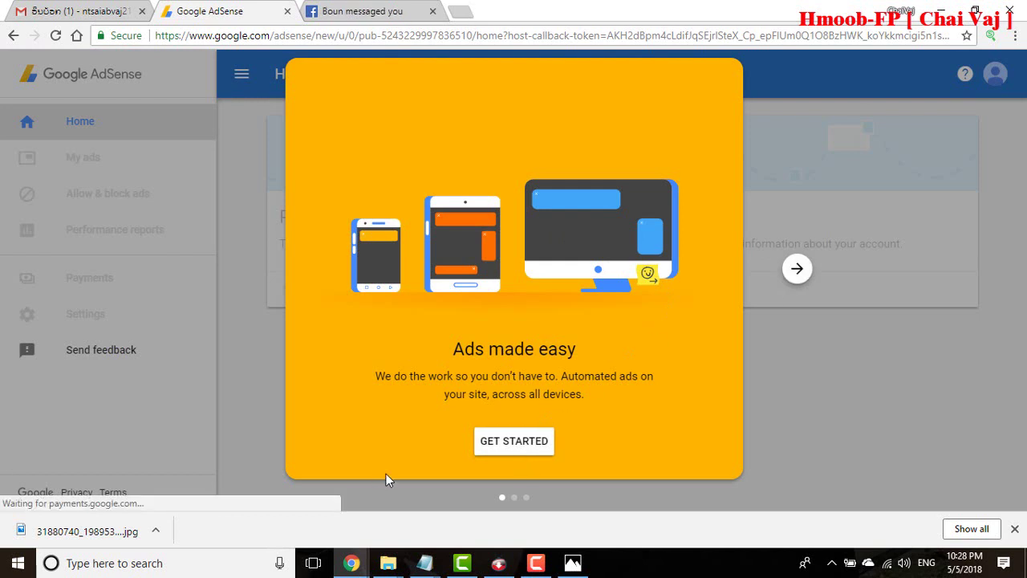
- Get past the AdSense welcome screen and review the setup page
click(522, 450)
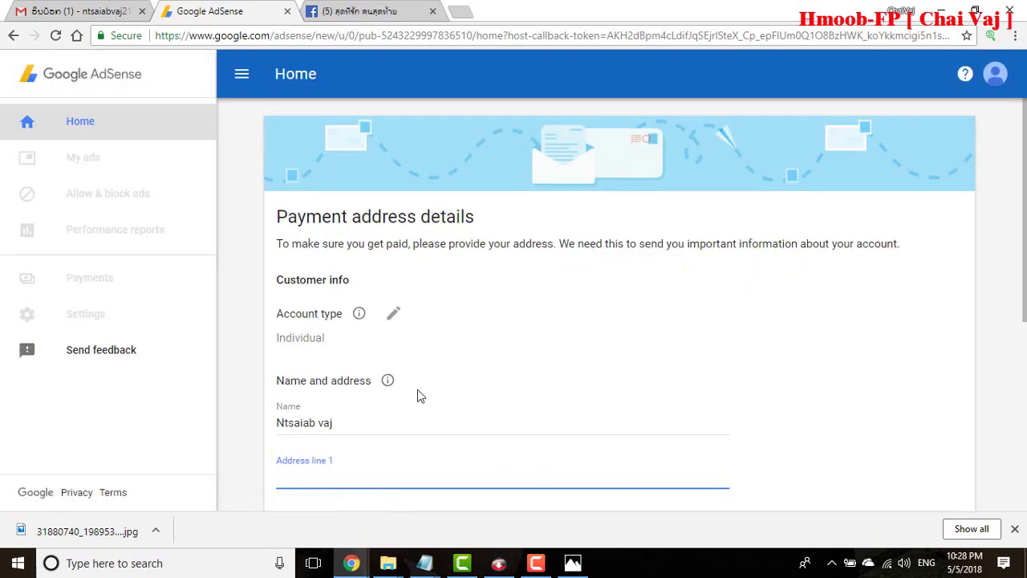
scroll(451, 351, down, 5)
scroll(452, 351, up, 5)
scroll(381, 247, down, 1)
scroll(378, 240, down, 1)
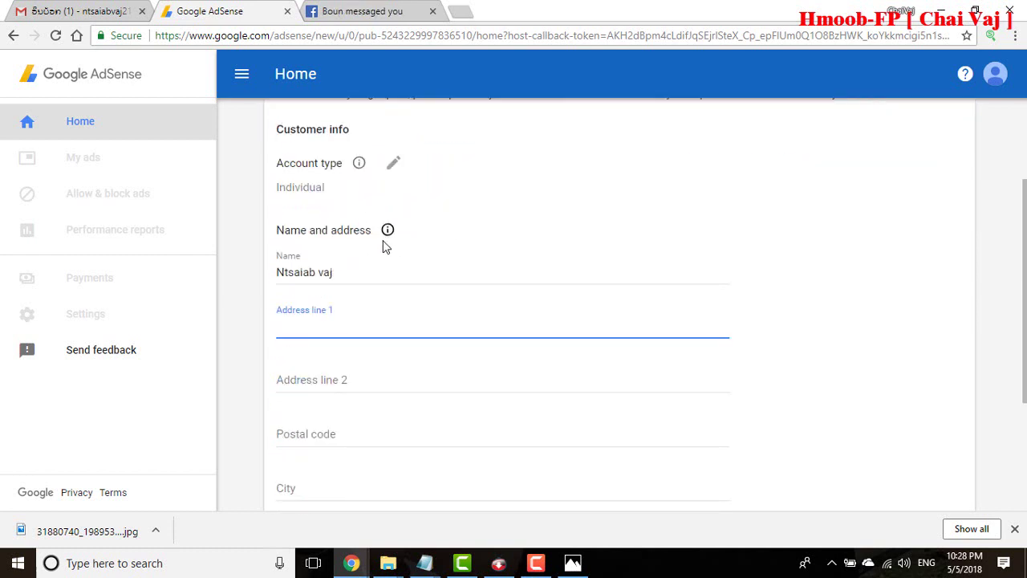
scroll(383, 246, up, 2)
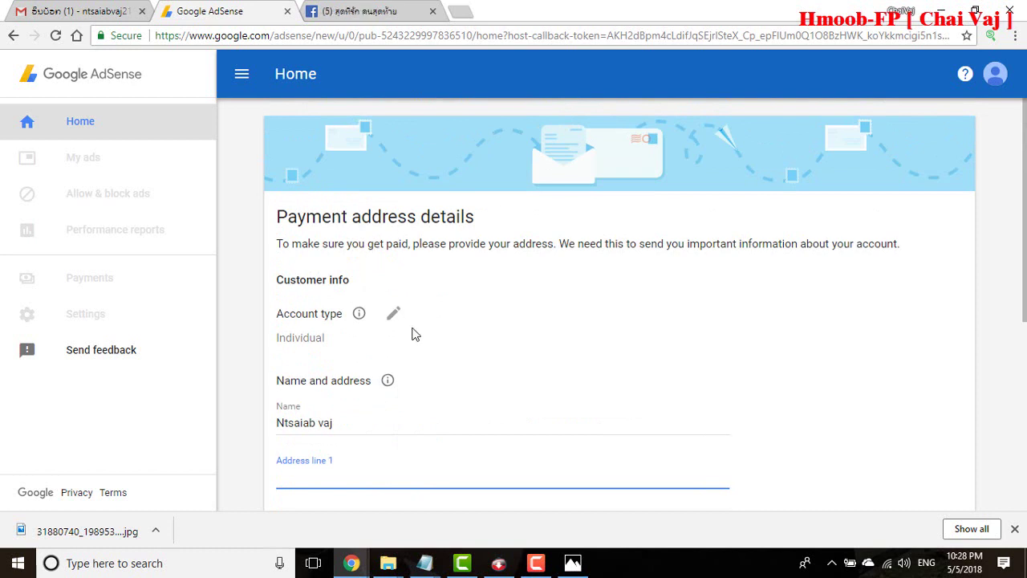
scroll(411, 317, down, 3)
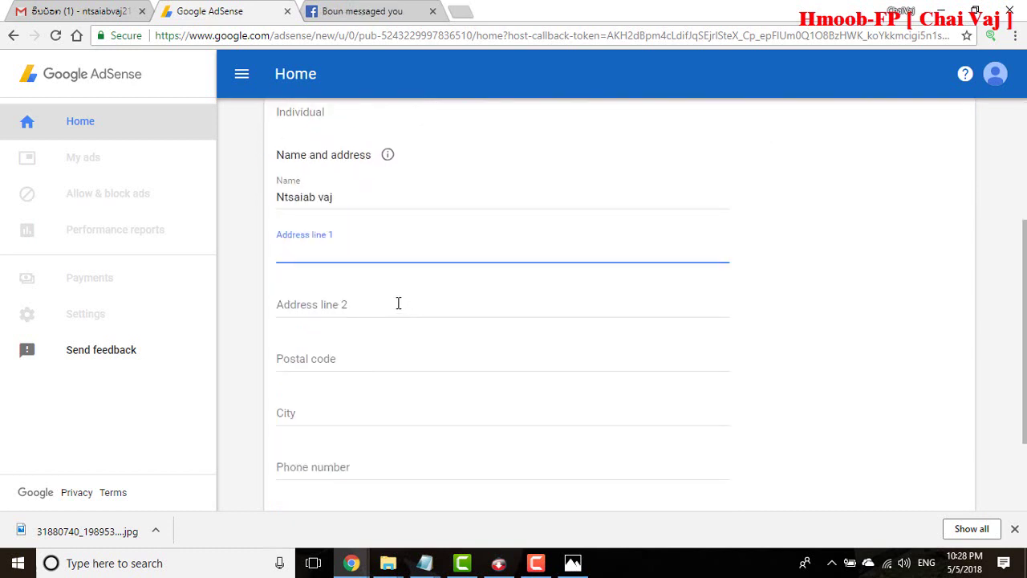
scroll(391, 305, up, 3)
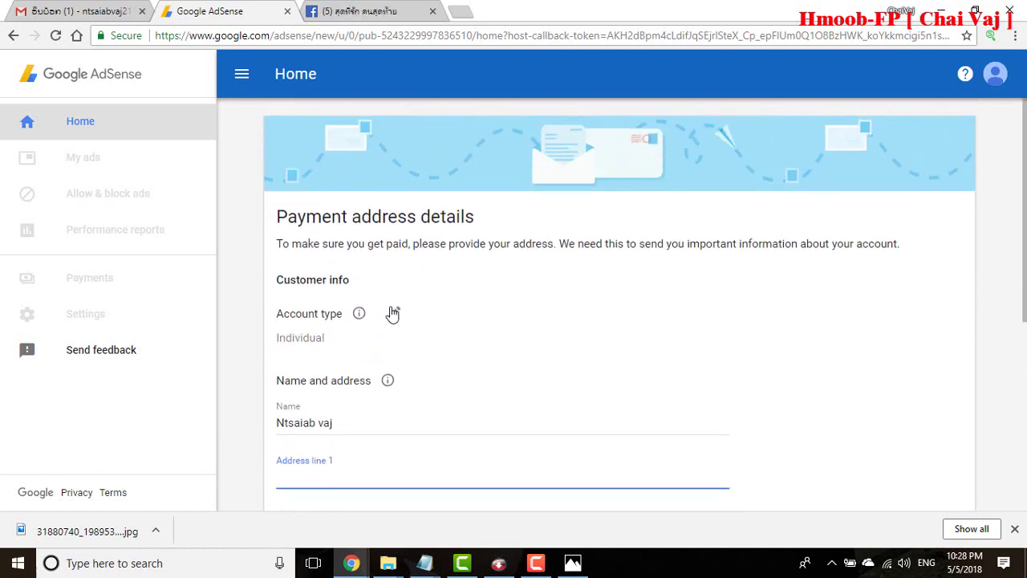
scroll(393, 314, down, 1)
scroll(393, 314, down, 3)
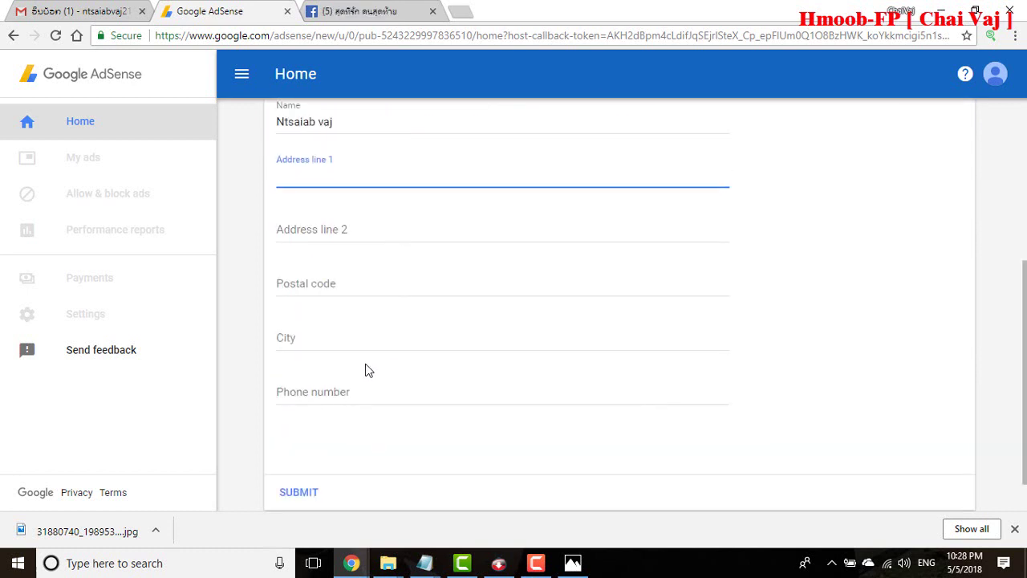
scroll(362, 363, up, 2)
scroll(357, 350, down, 3)
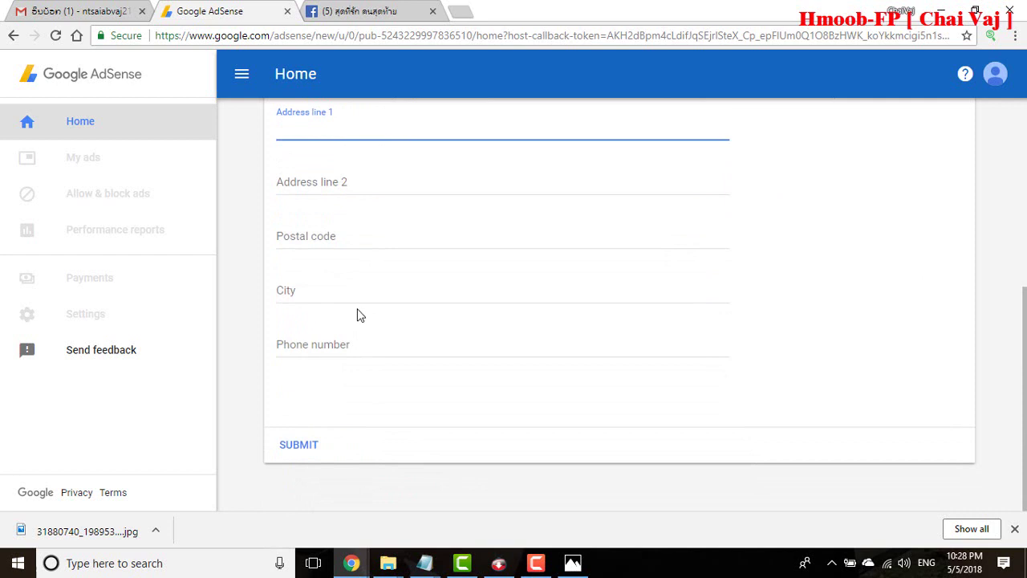
scroll(369, 297, up, 3)
scroll(358, 283, up, 2)
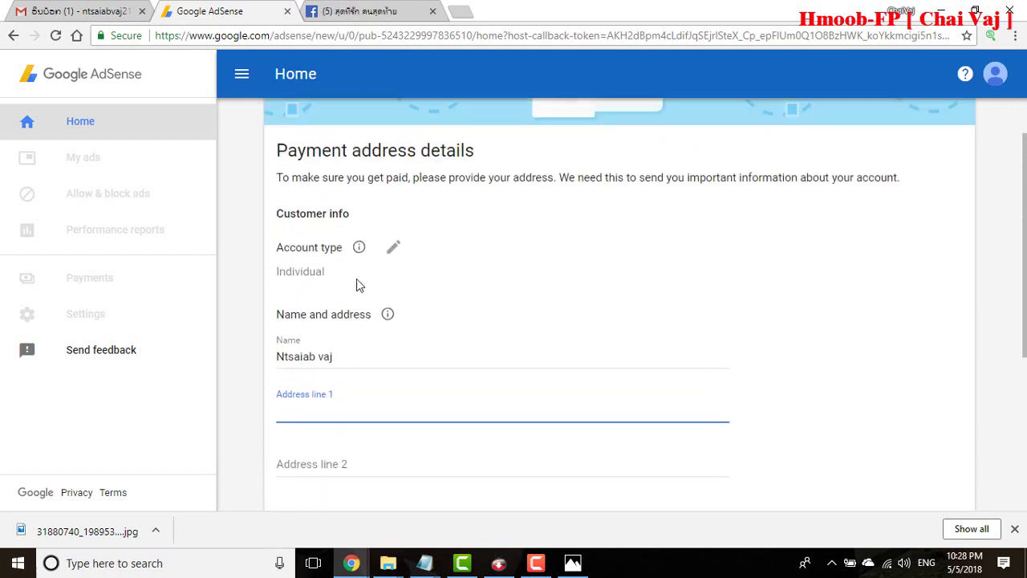
- Edit the account type and confirm Individual rather than Business
click(393, 313)
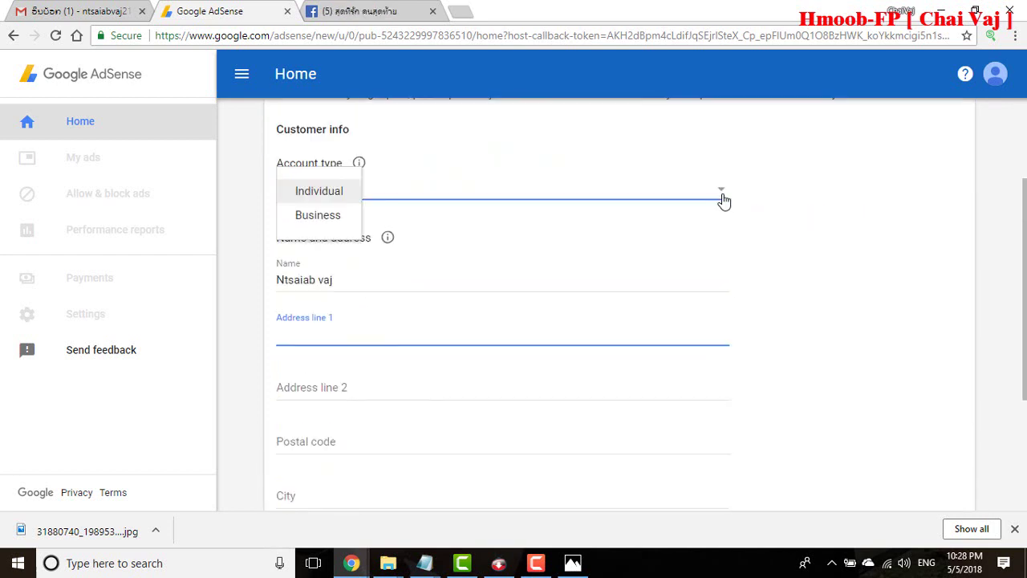
click(724, 201)
click(725, 201)
click(313, 192)
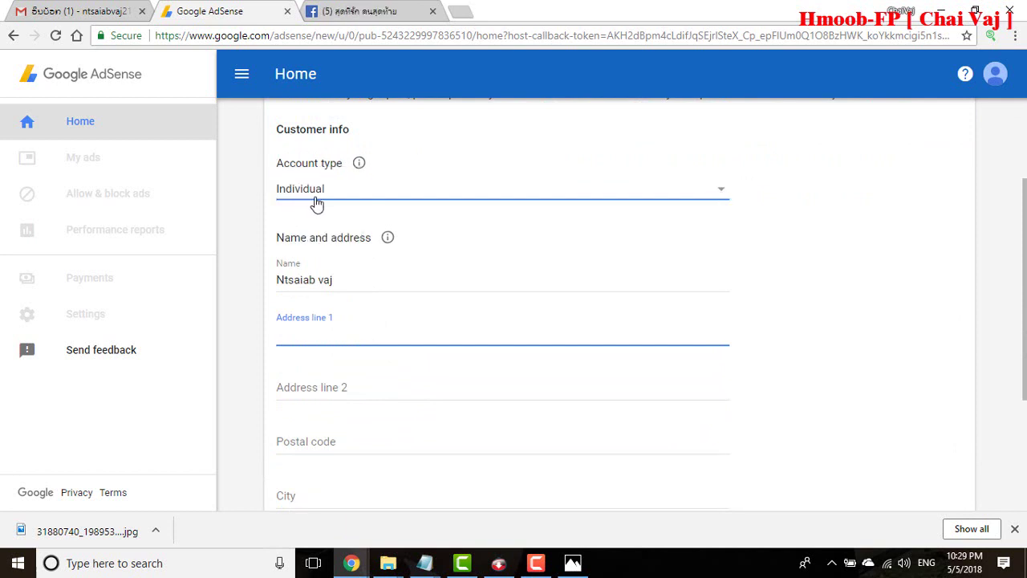
click(718, 199)
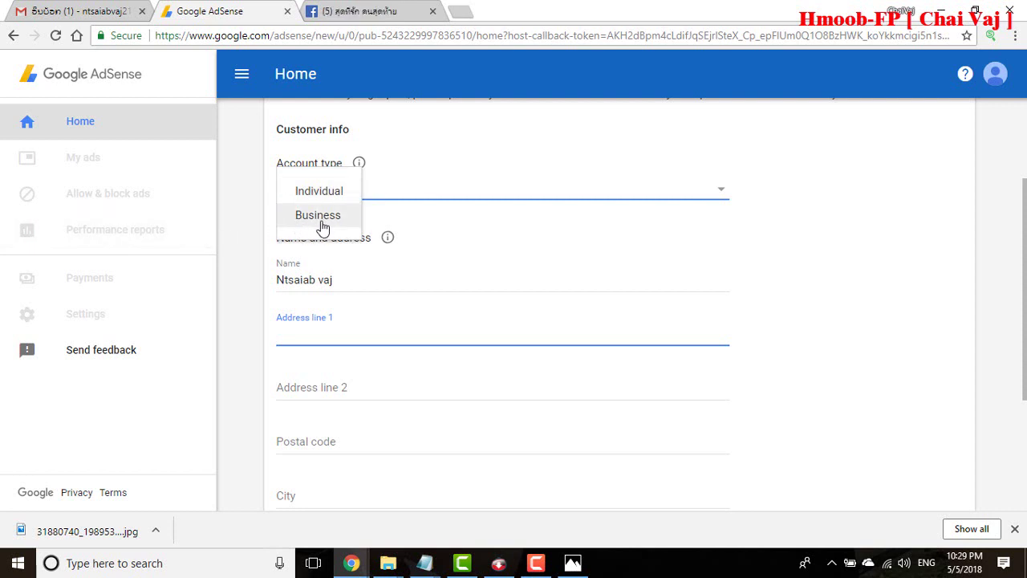
click(382, 191)
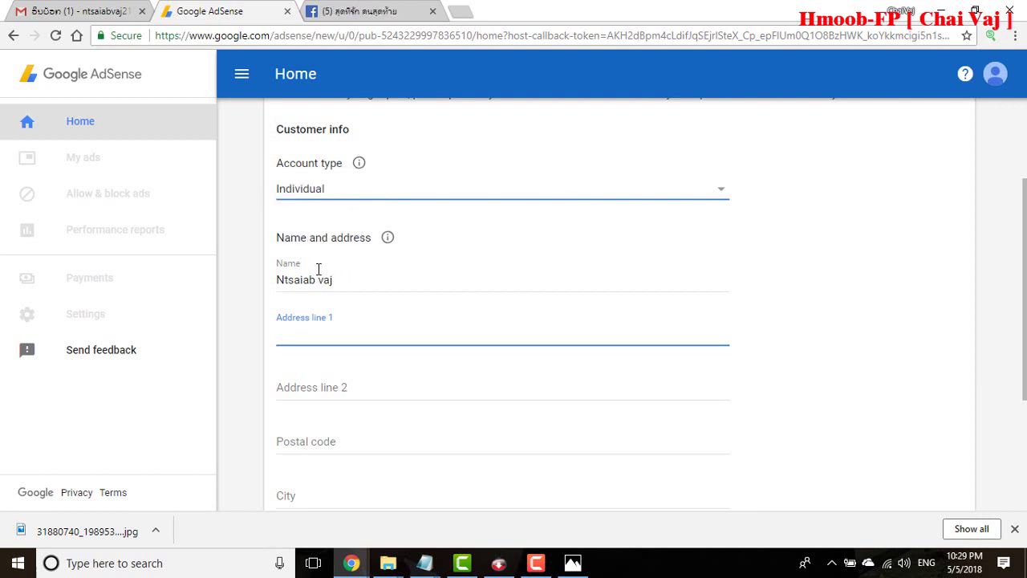
click(350, 280)
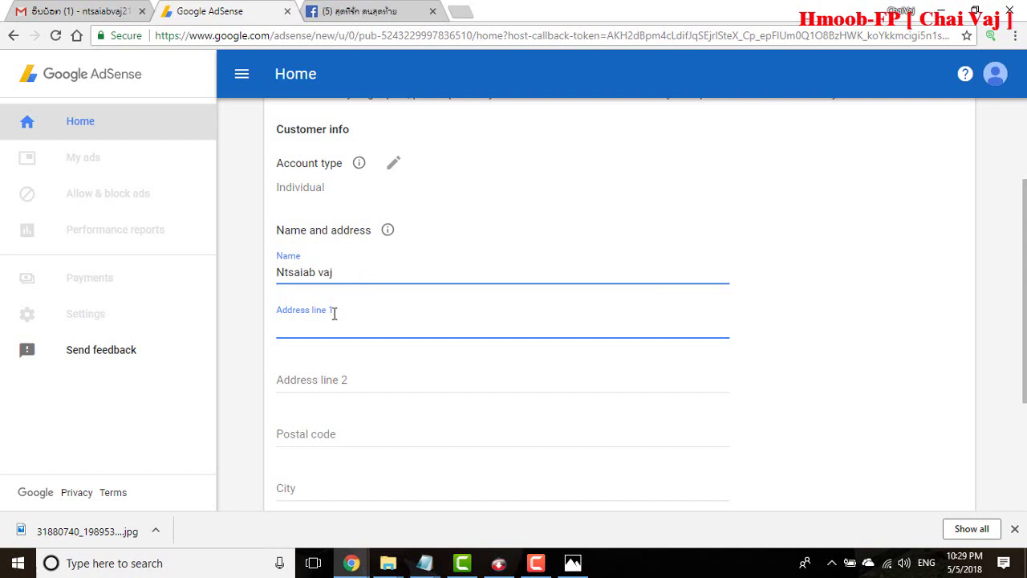
- Enter the payee's street address in Address line 1, clearing the mistyped text first
click(338, 273)
click(333, 328)
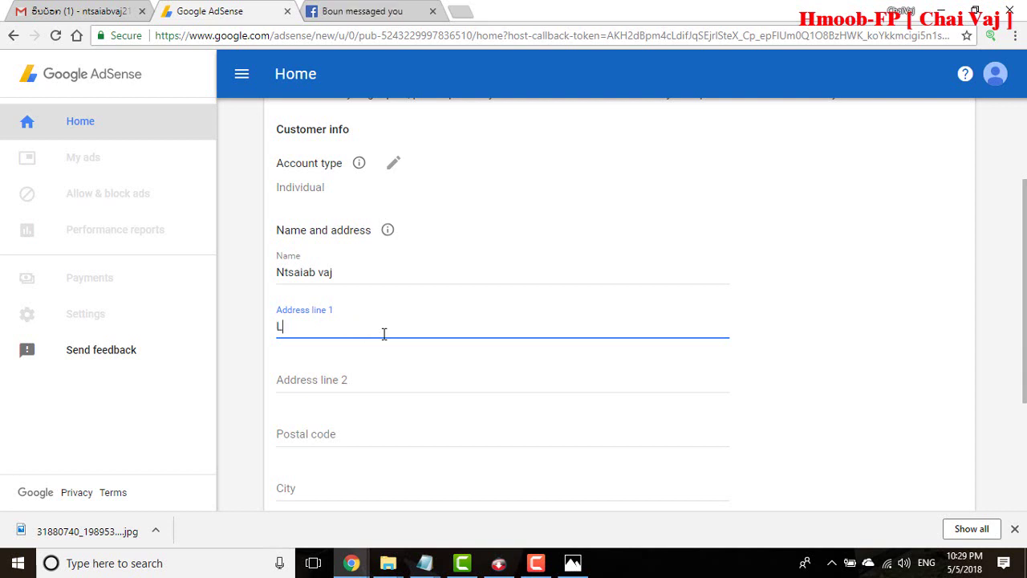
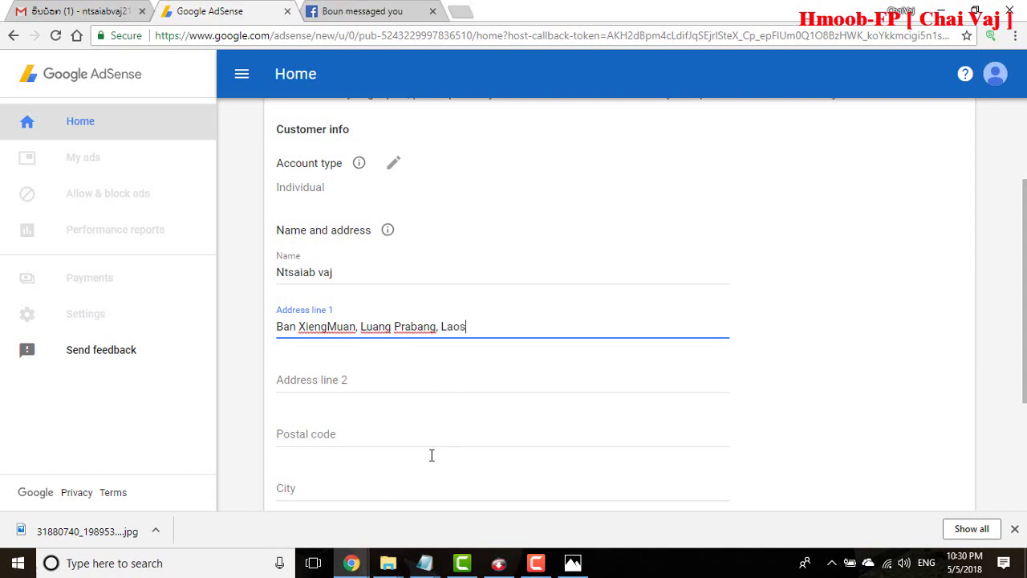
- Skip Address line 2 and enter the payee's postal code
click(374, 384)
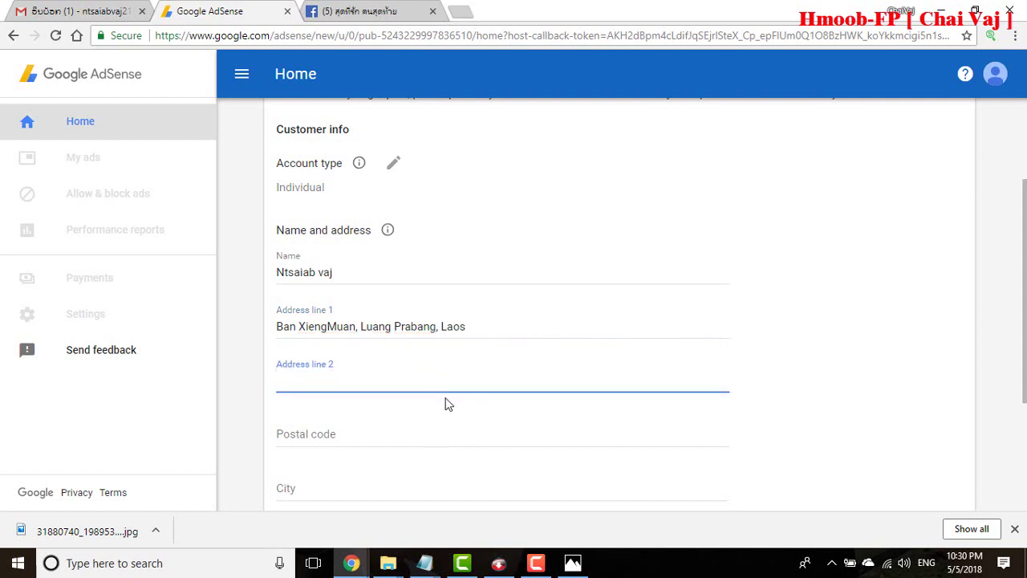
scroll(361, 411, down, 1)
scroll(361, 408, up, 1)
click(351, 433)
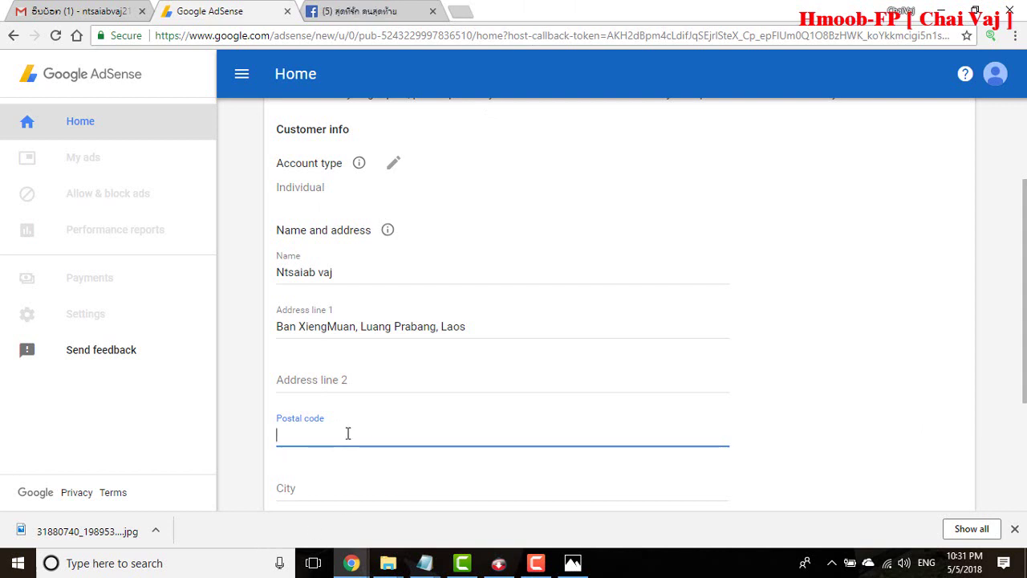
text(06000)
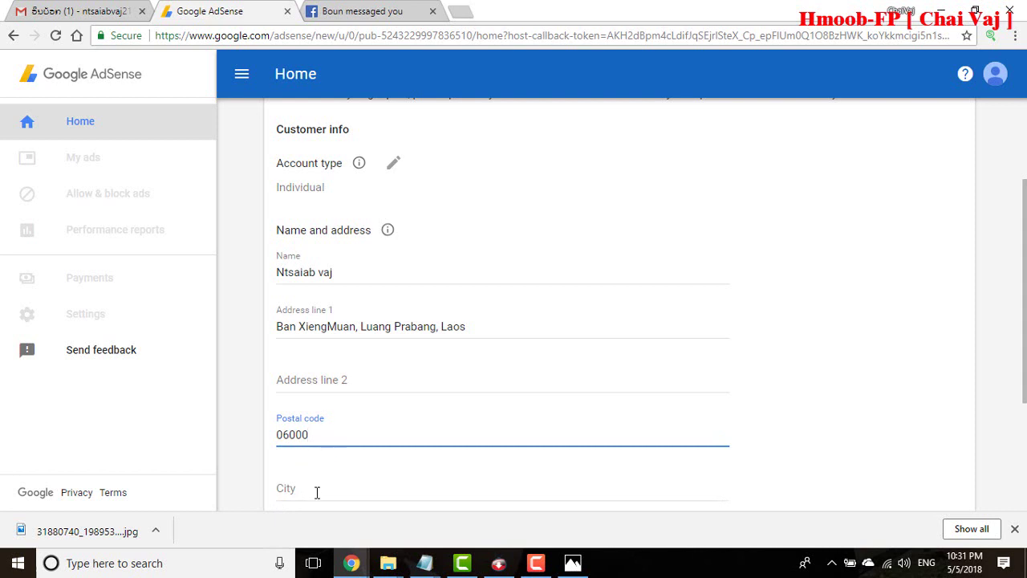
- Fill in the city by accepting the autocomplete suggestion
scroll(317, 493, down, 2)
click(320, 335)
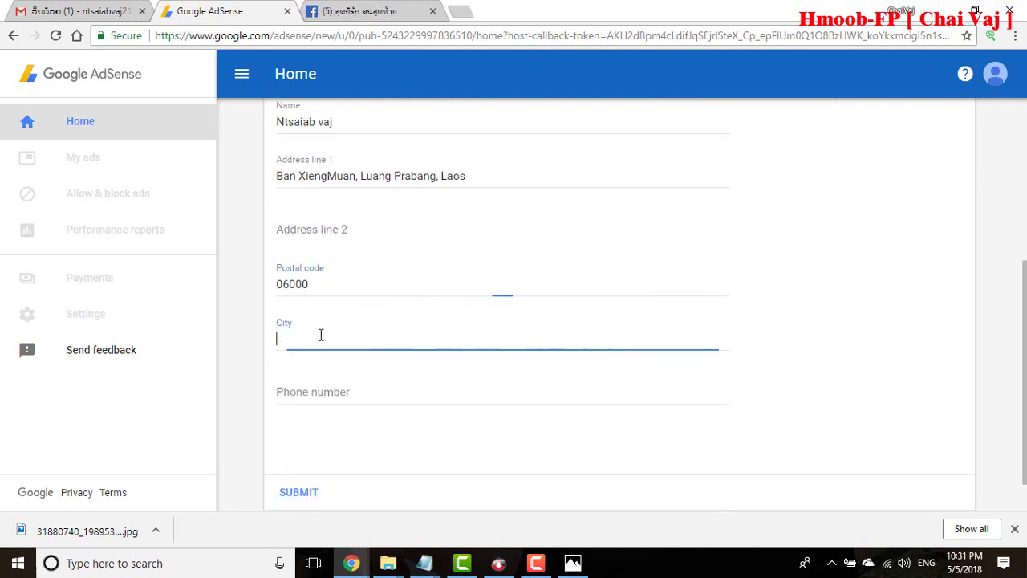
text(L)
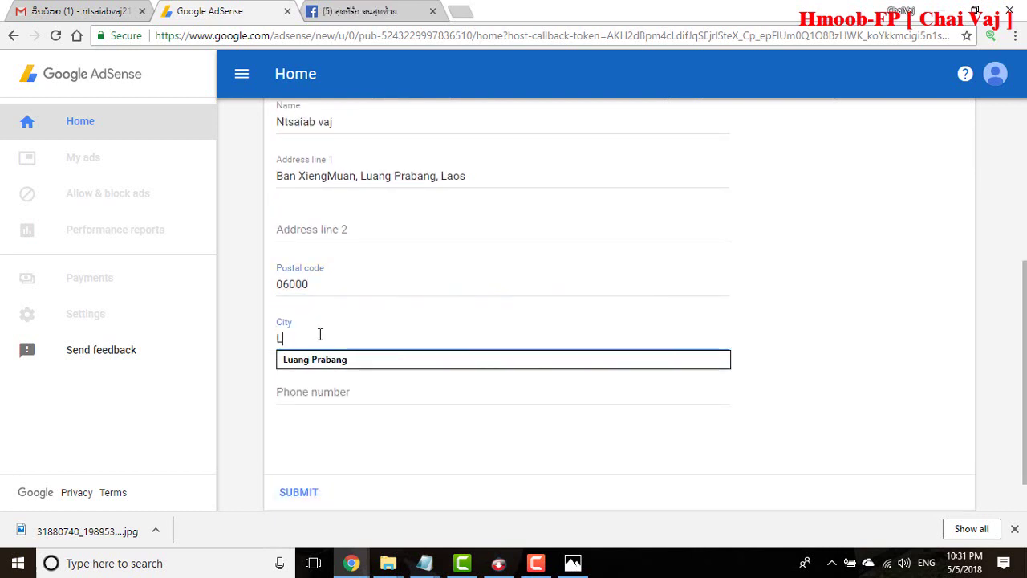
text(uang Prabang)
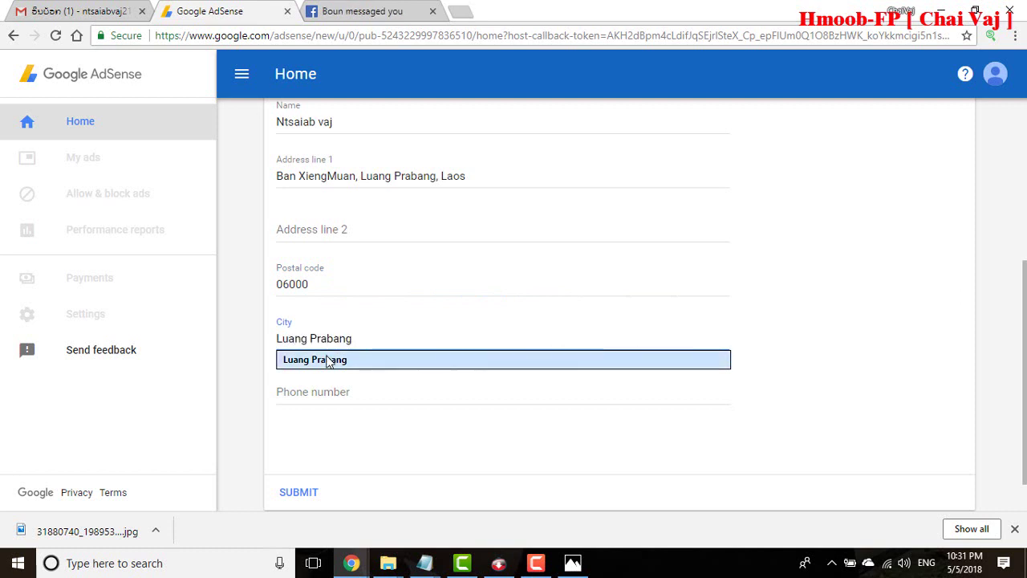
click(330, 361)
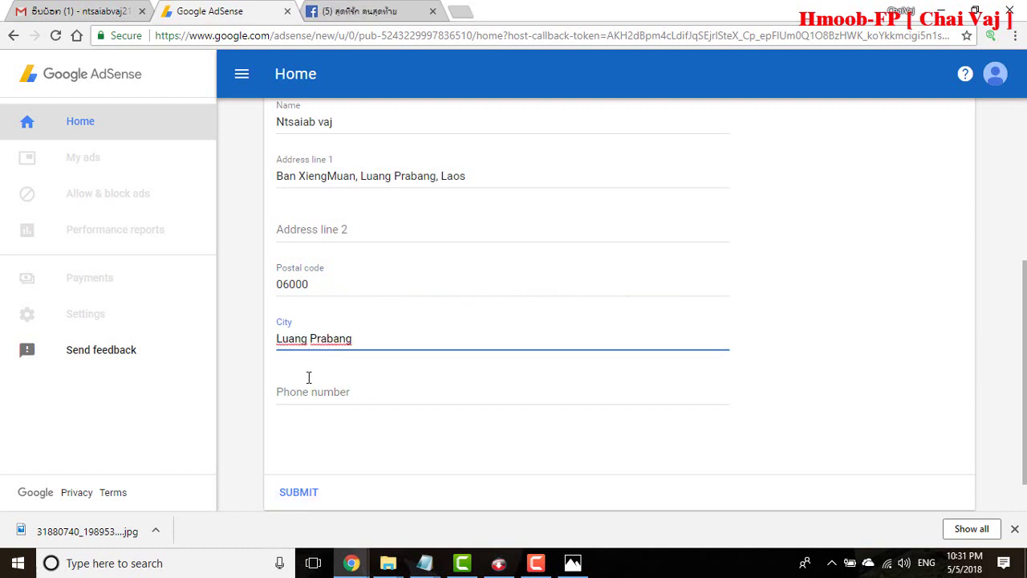
click(319, 398)
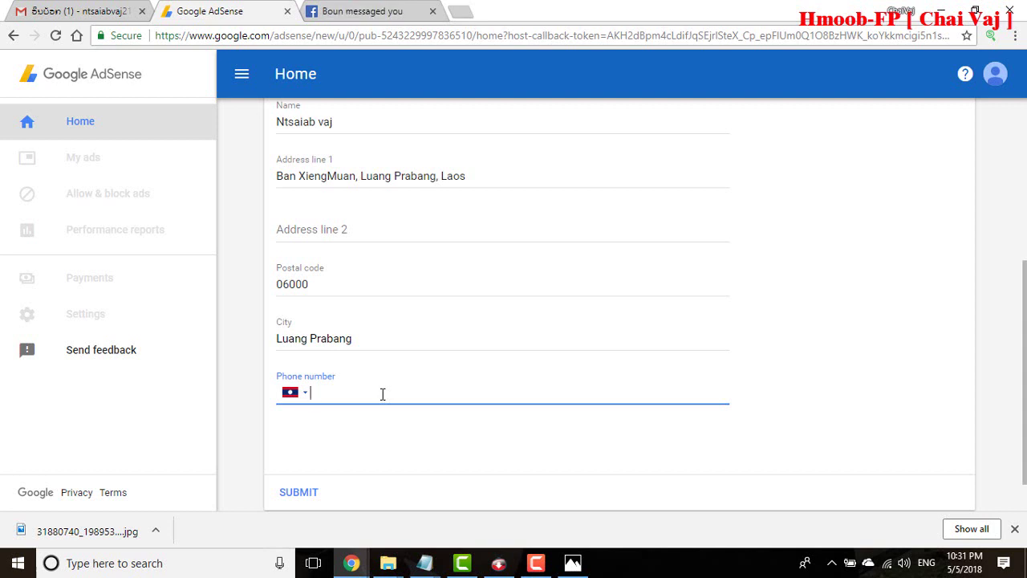
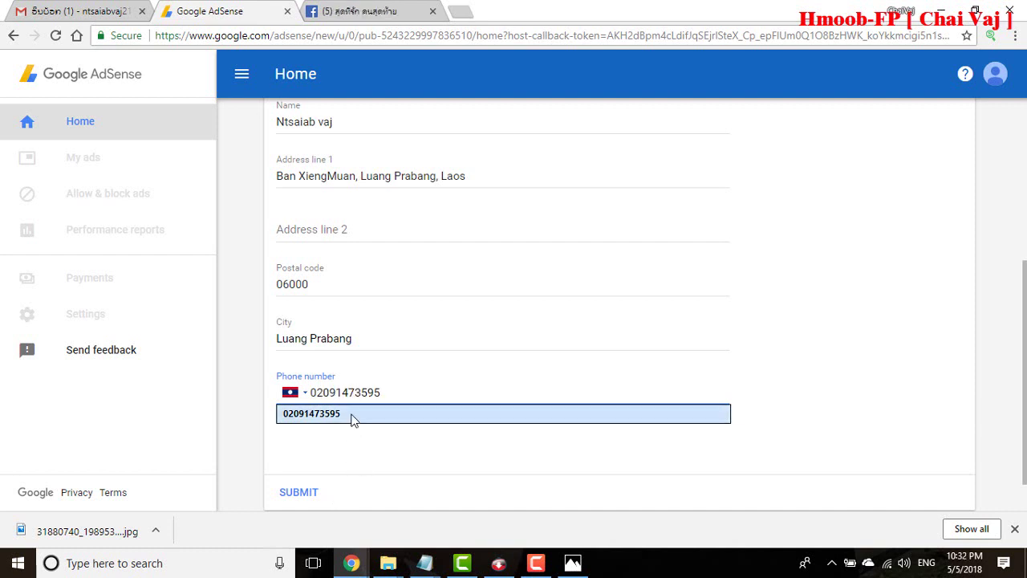
- Replace the autofilled phone number with the correct pasted phone number
click(351, 416)
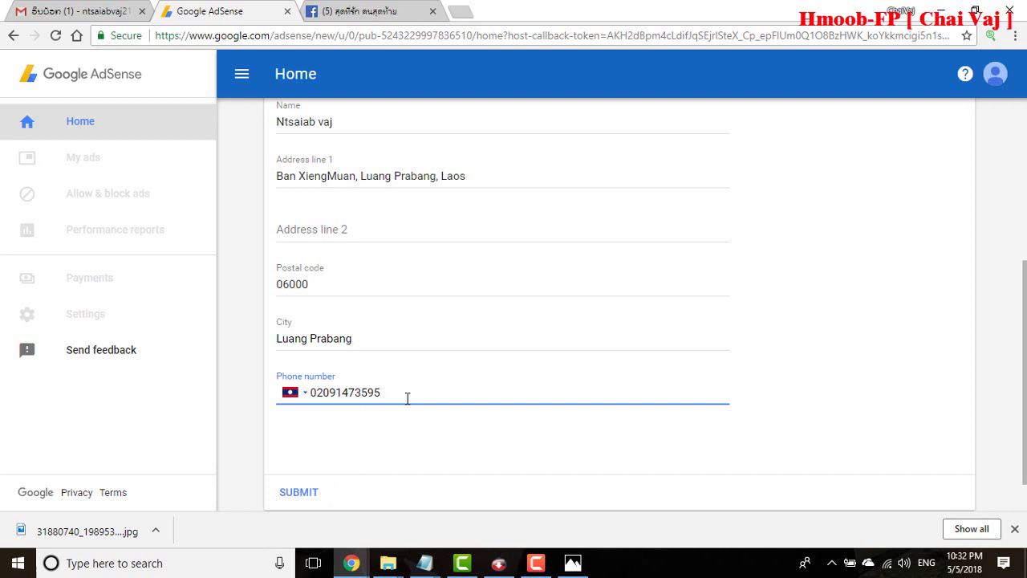
key(BackSpace)
key(BackSpace)
key(BackSpace)
key(BackSpace)
key(BackSpace)
key(BackSpace)
key(BackSpace)
key(BackSpace)
key(BackSpace)
key(BackSpace)
key(BackSpace)
key(ctrl+v)
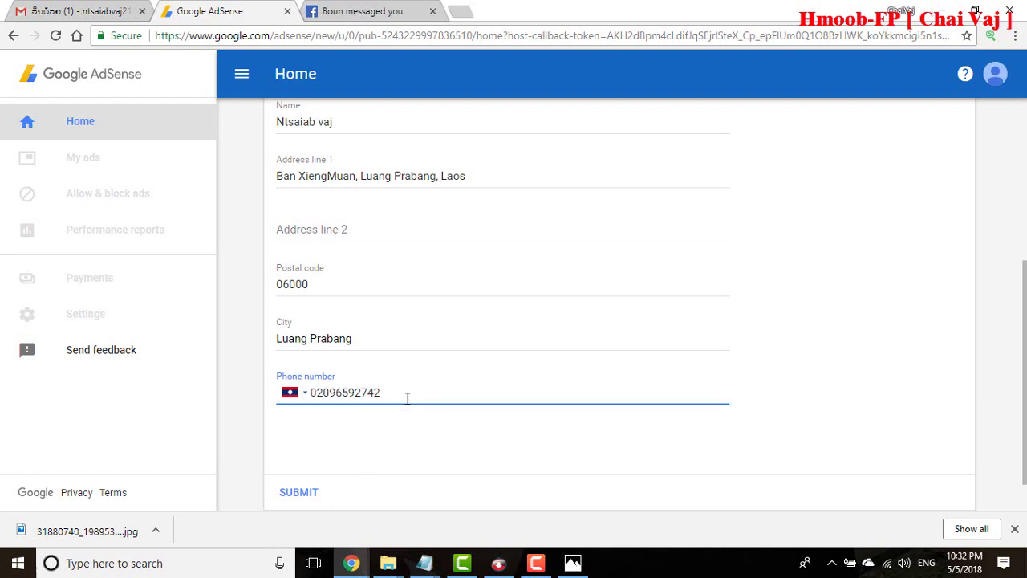
scroll(682, 233, up, 4)
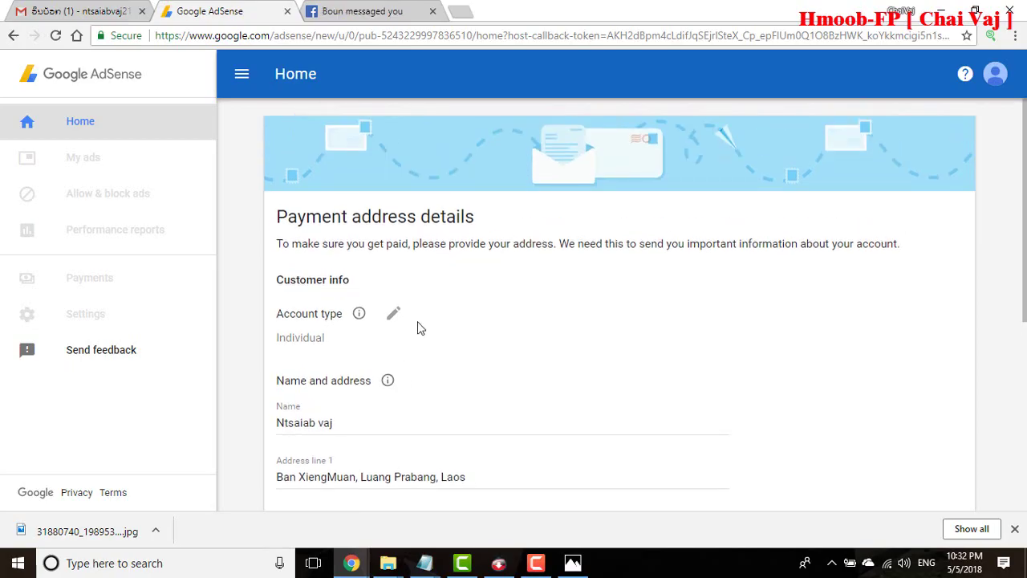
scroll(418, 328, down, 4)
scroll(403, 340, up, 3)
scroll(384, 337, down, 4)
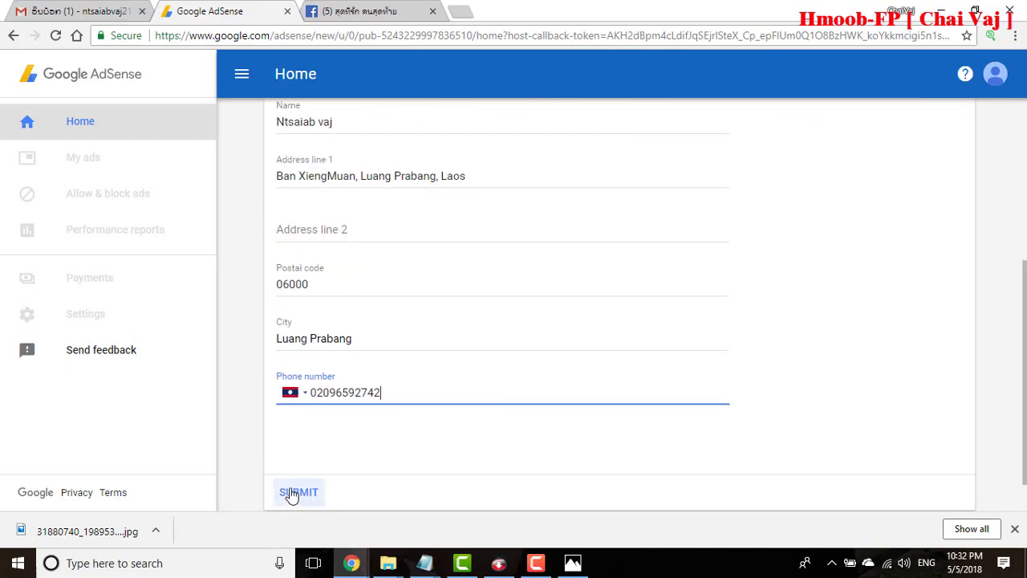
- Submit the payment address and redirect back to YouTube
click(300, 494)
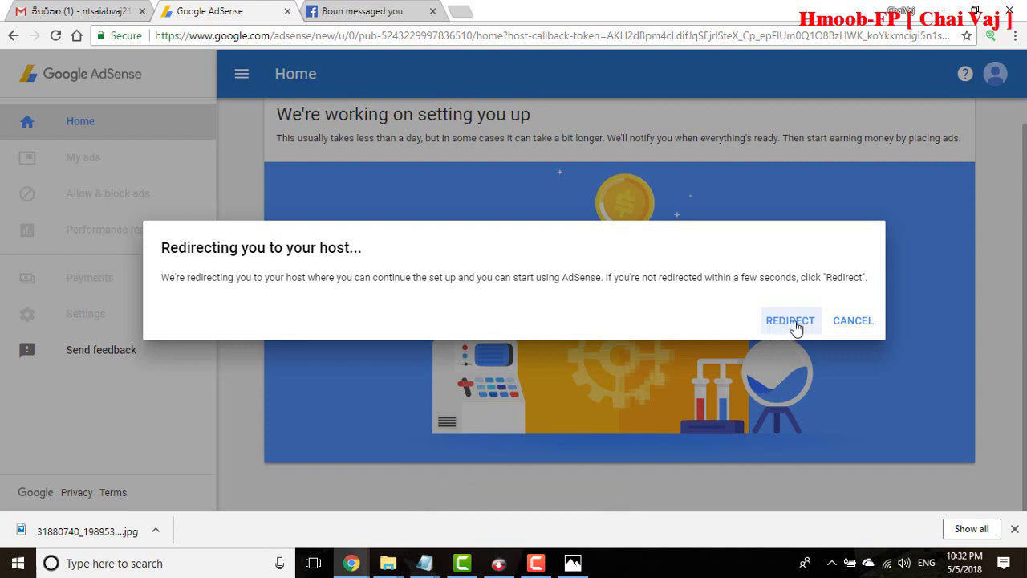
click(790, 321)
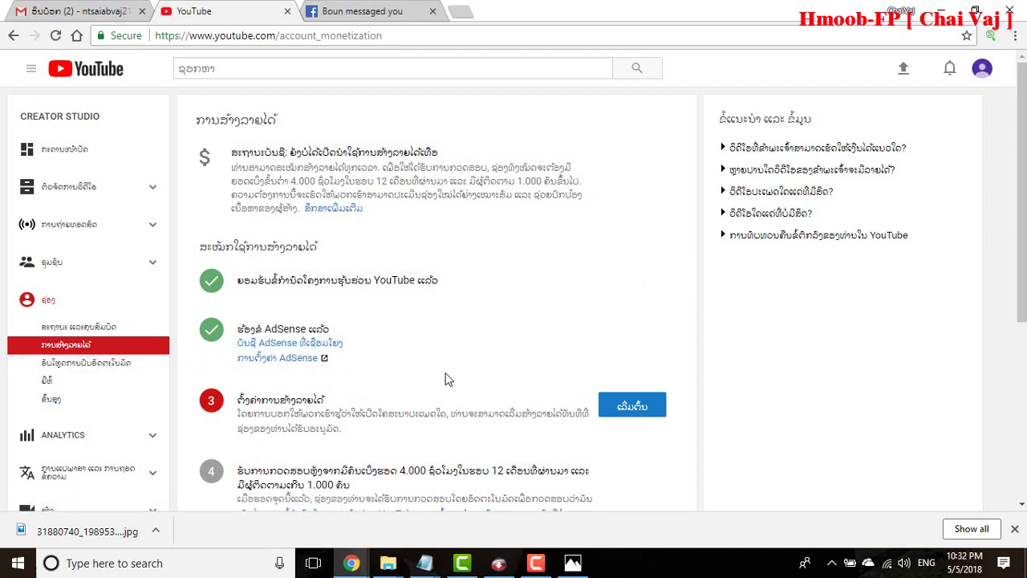
- Open step 3 ad preferences and save with the ad format checkboxes kept ticked
scroll(361, 321, down, 1)
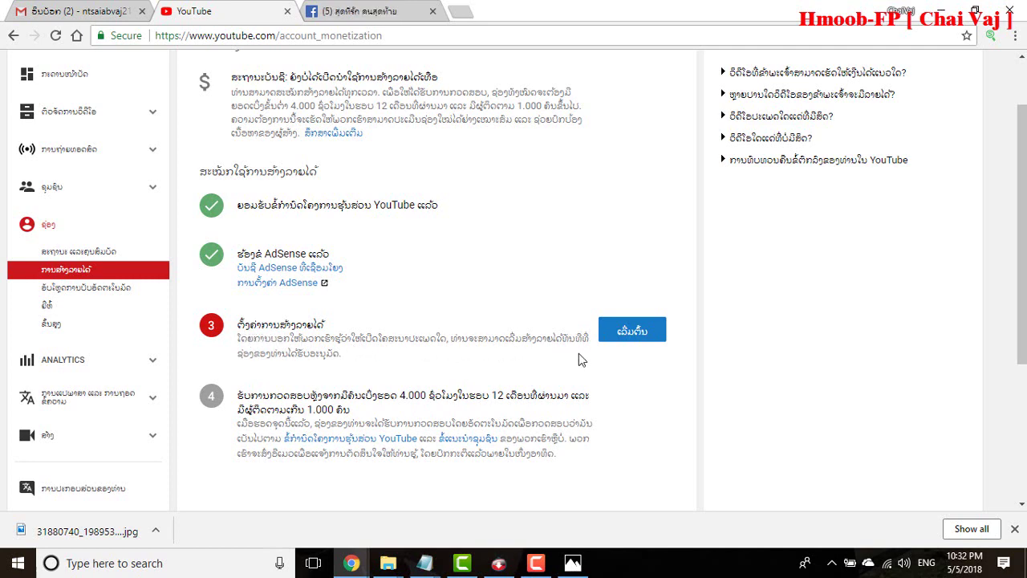
click(627, 332)
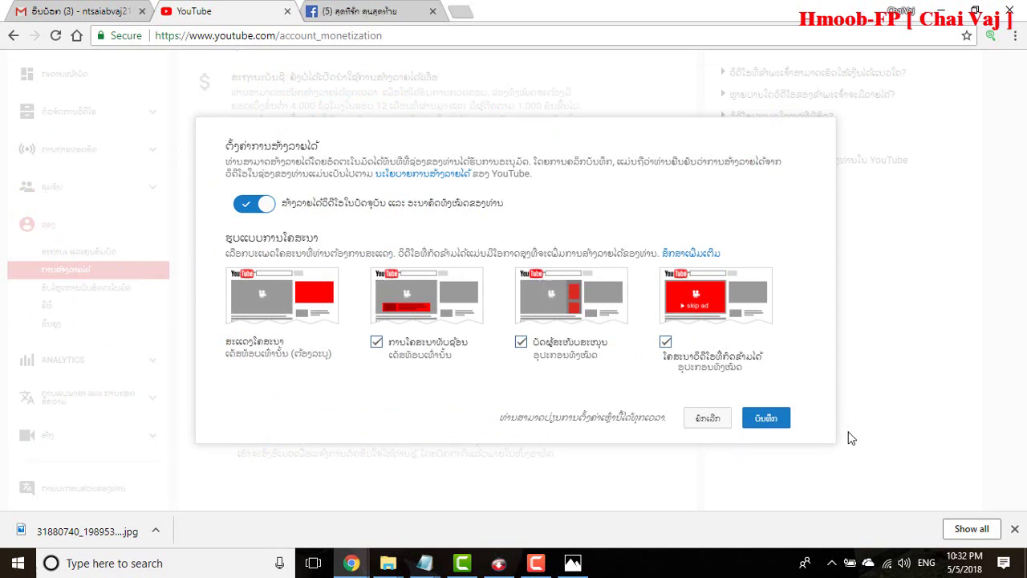
click(766, 421)
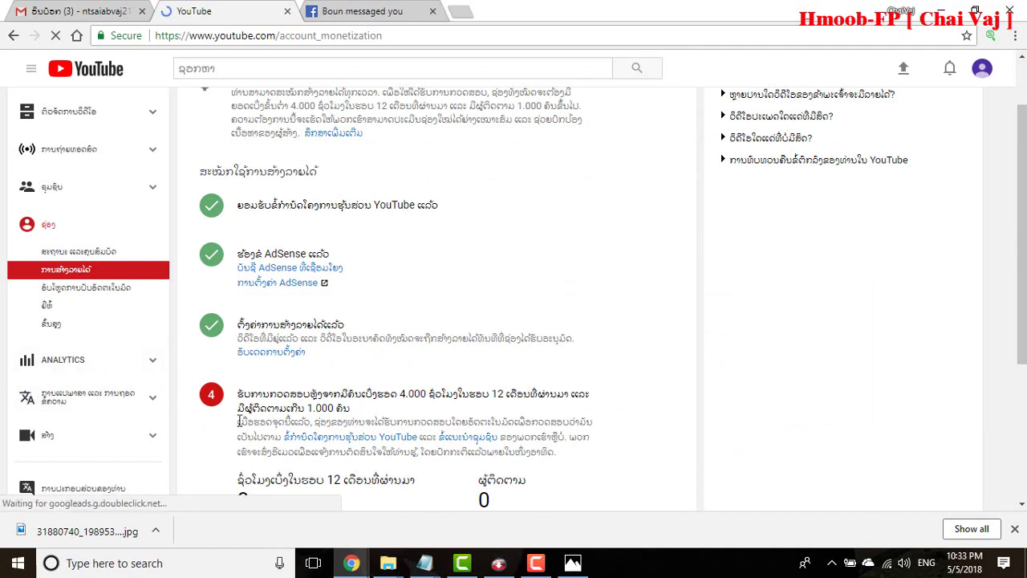
scroll(274, 311, down, 3)
scroll(343, 303, up, 3)
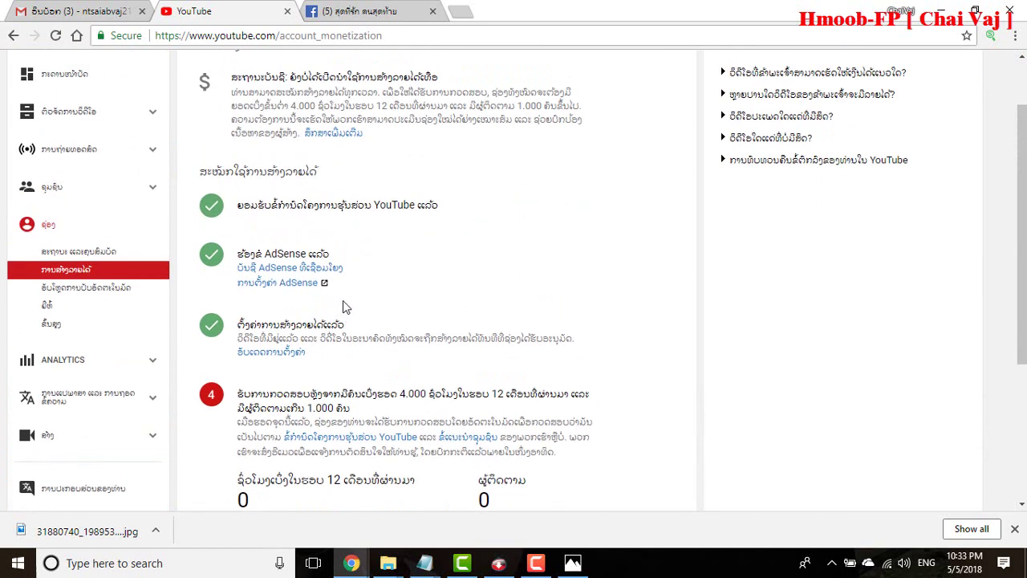
scroll(358, 313, down, 1)
scroll(321, 291, down, 2)
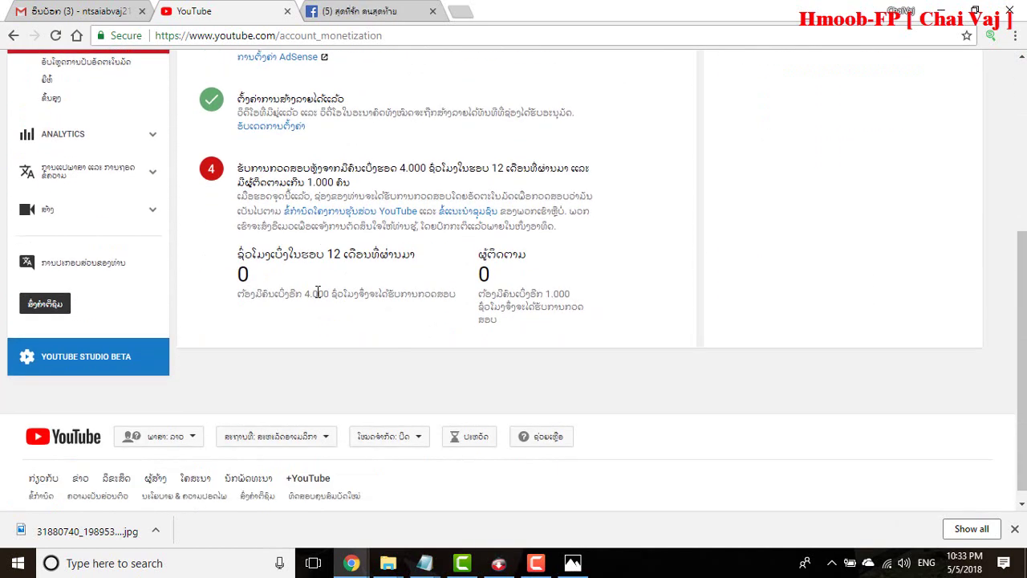
scroll(232, 201, up, 3)
scroll(249, 233, down, 1)
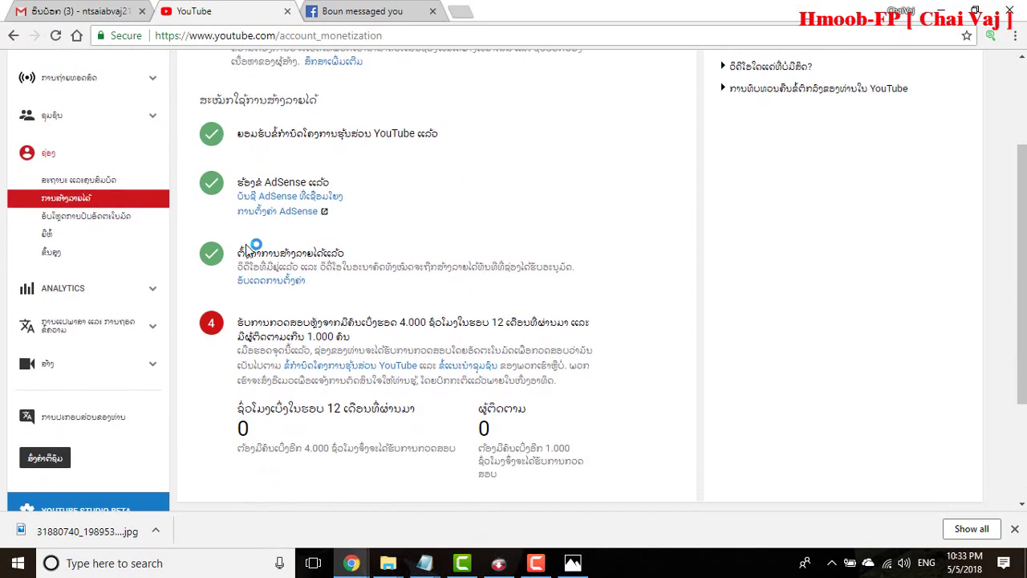
scroll(238, 280, down, 1)
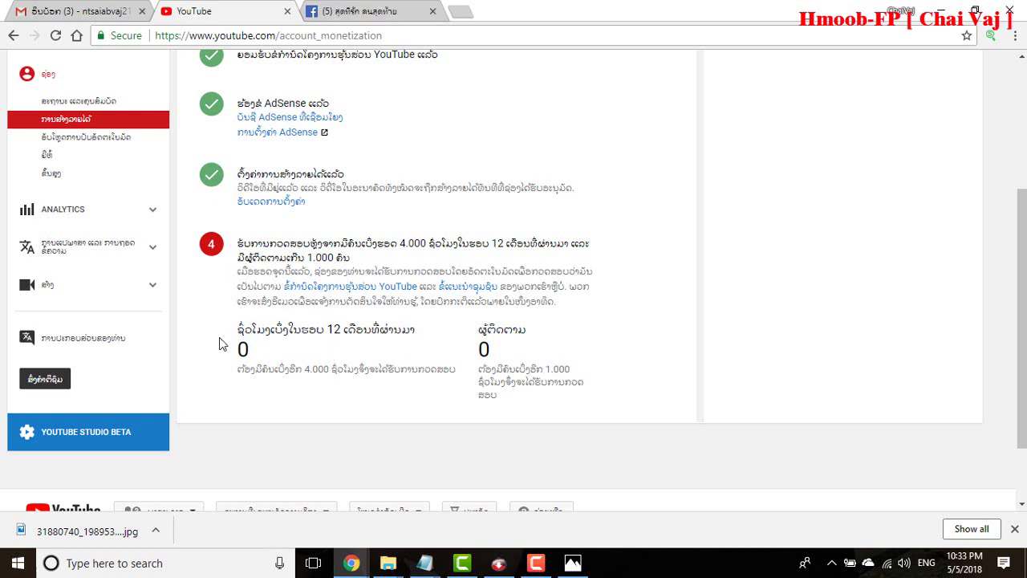
scroll(416, 365, down, 1)
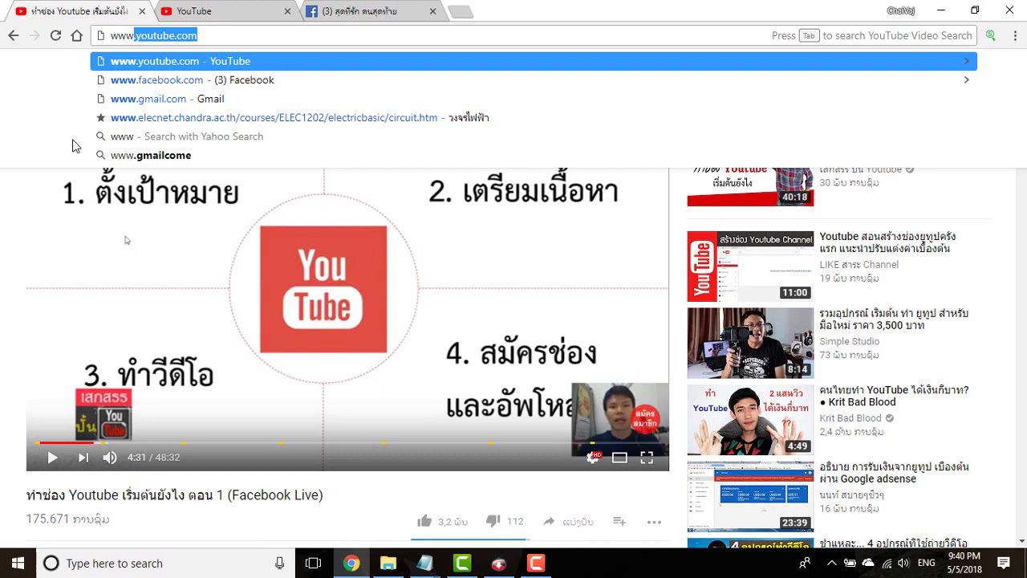
text(.)
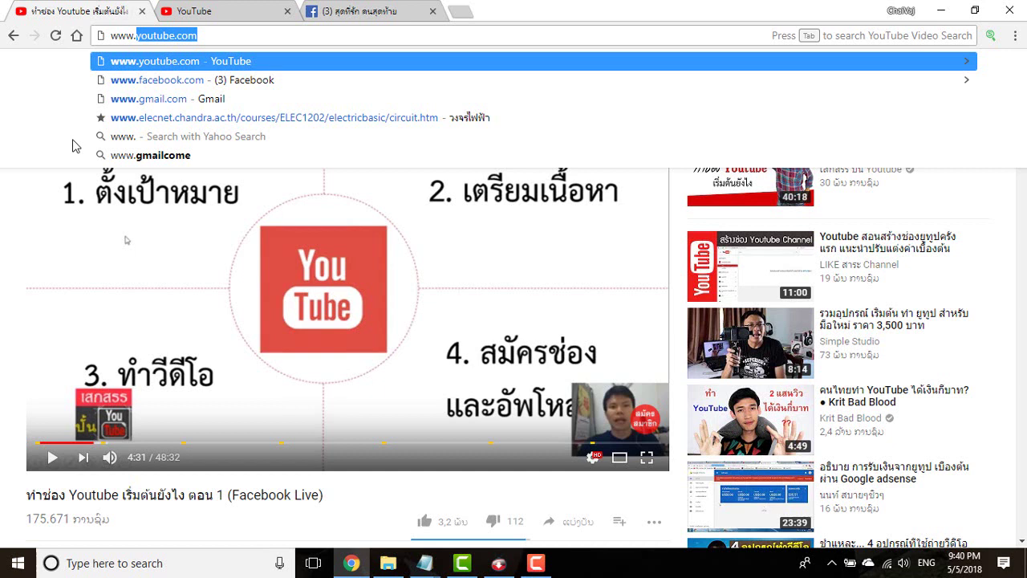
text(g)
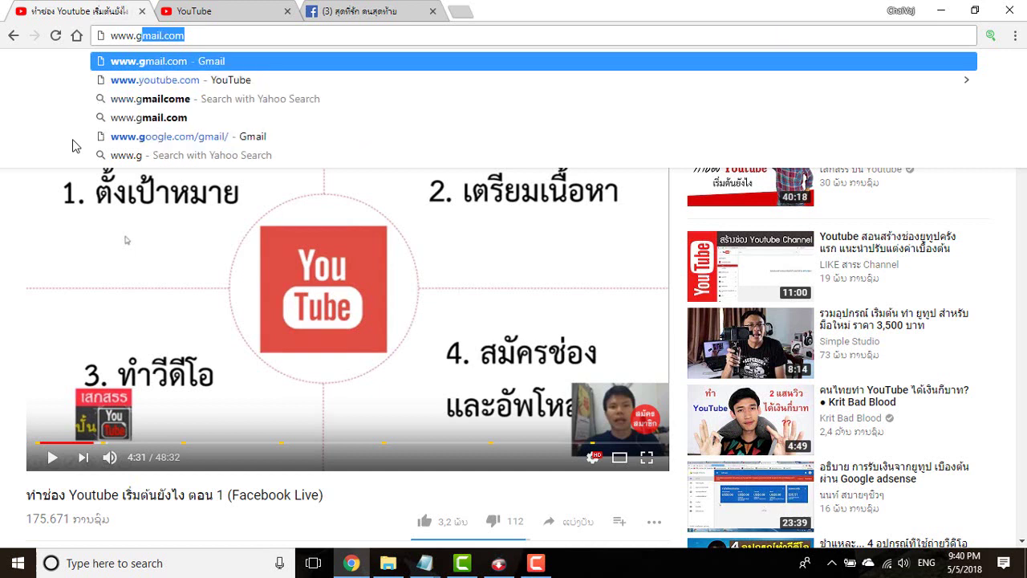
text(m)
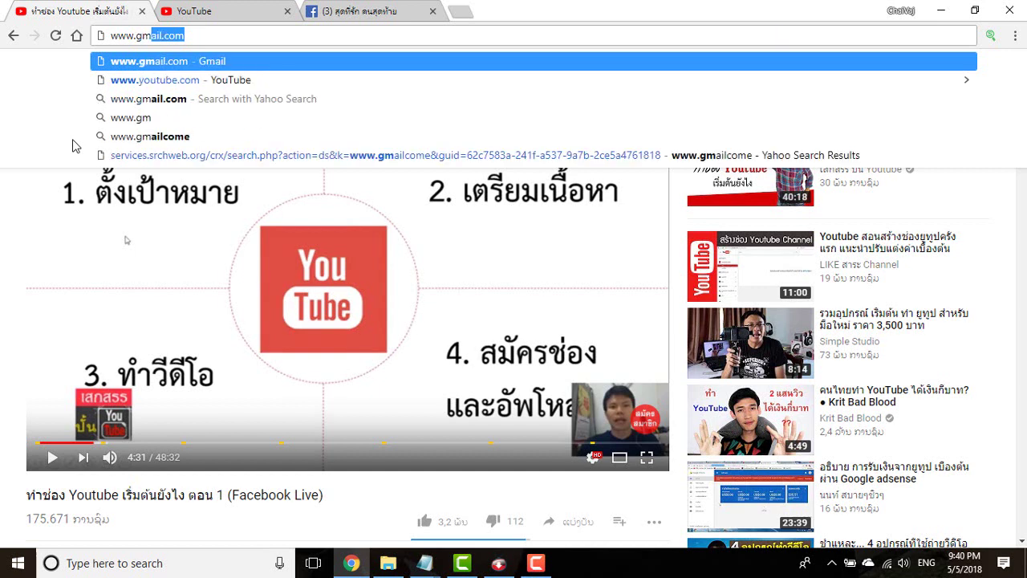